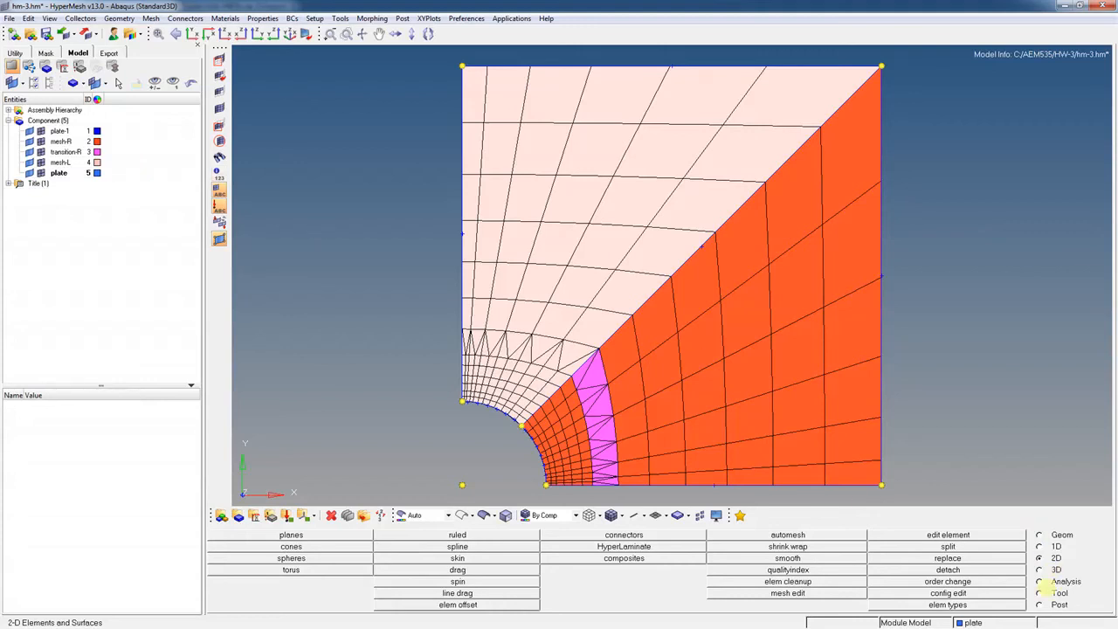
Use Organize to copy all displayed elements into the plate component.
click(1039, 592)
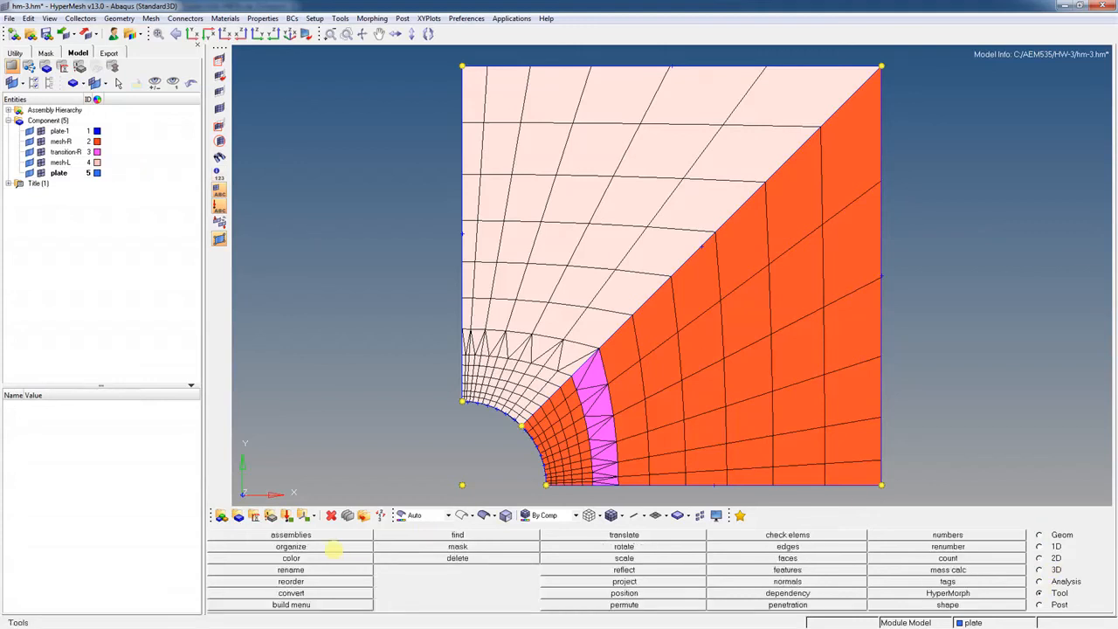
click(335, 547)
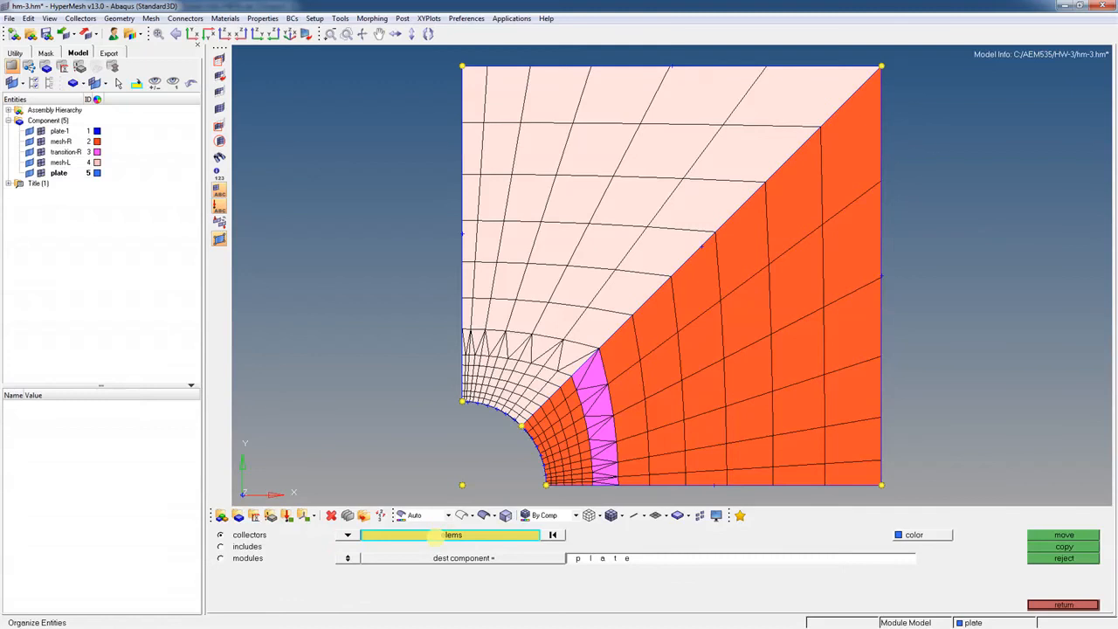
click(439, 534)
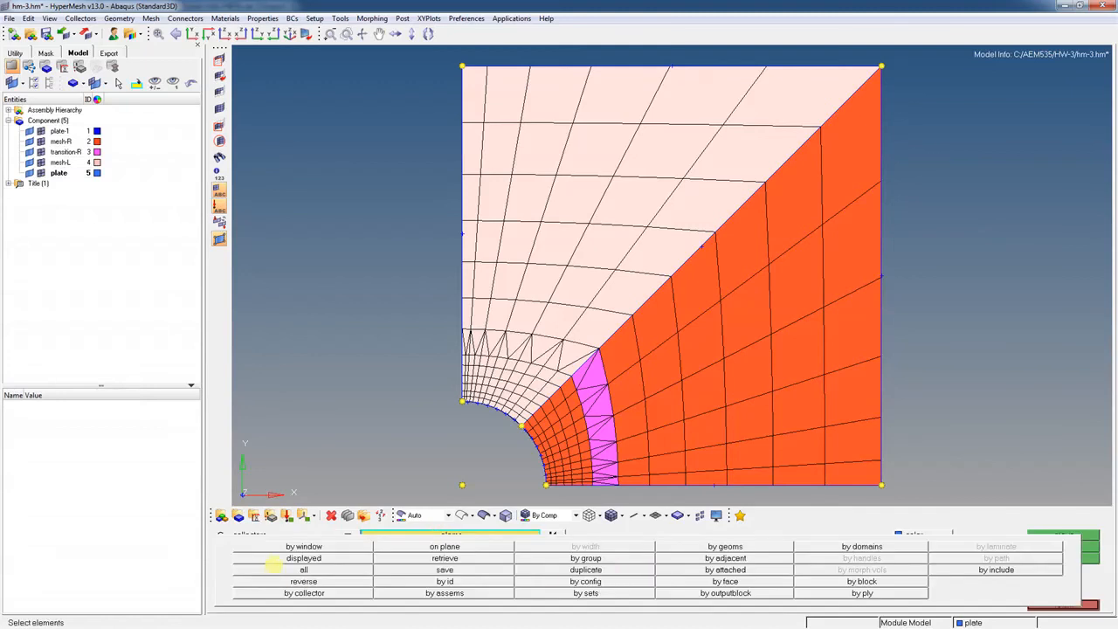
click(301, 558)
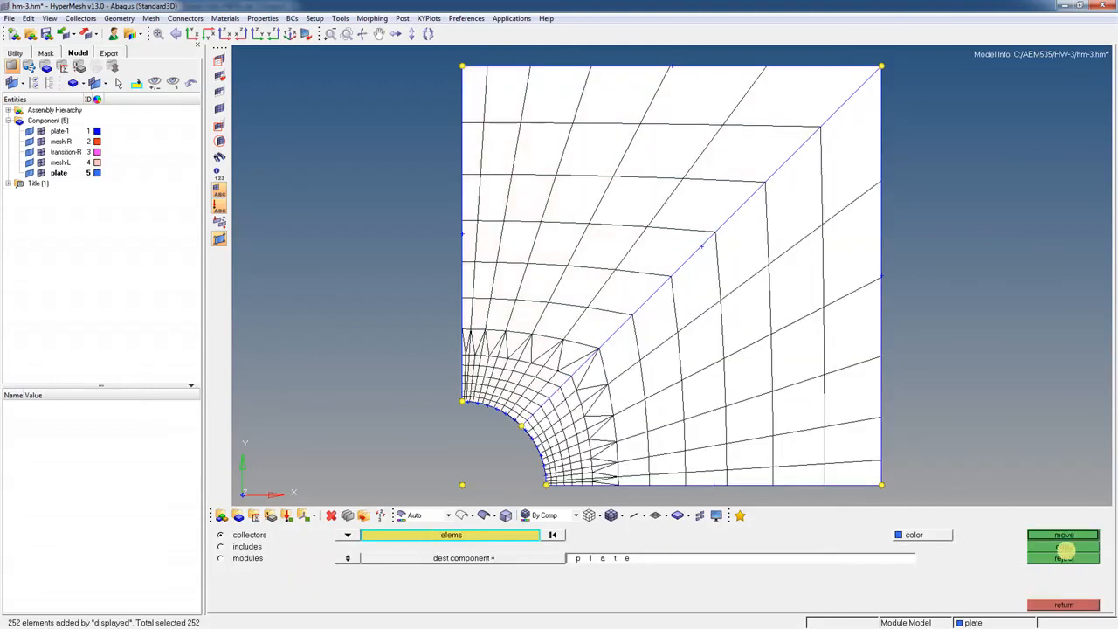
click(1064, 547)
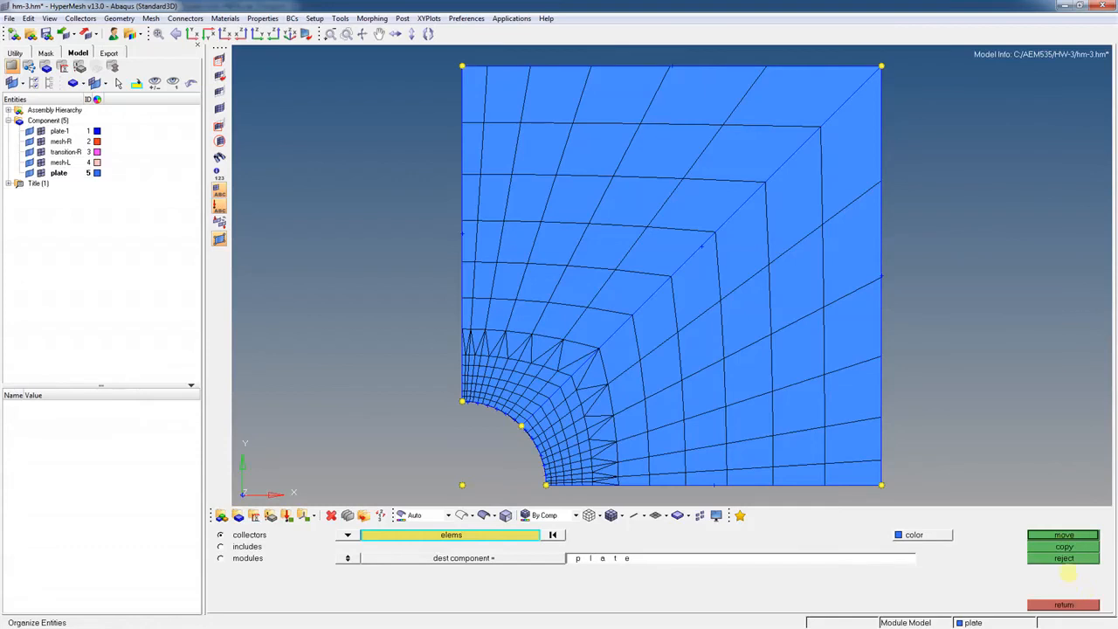
click(1064, 558)
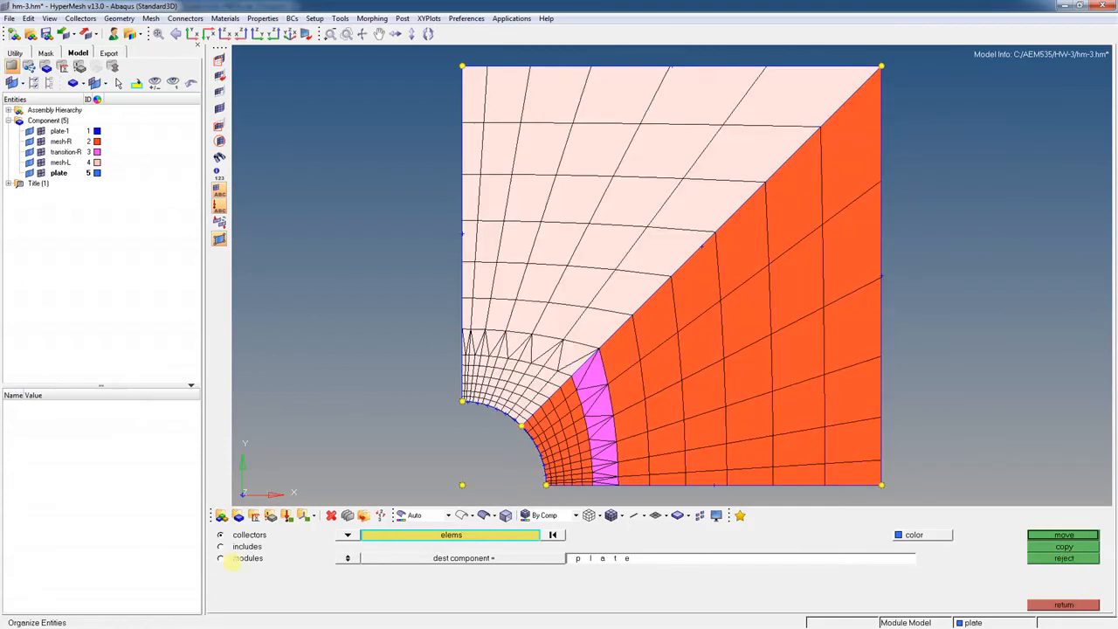
click(451, 534)
click(349, 560)
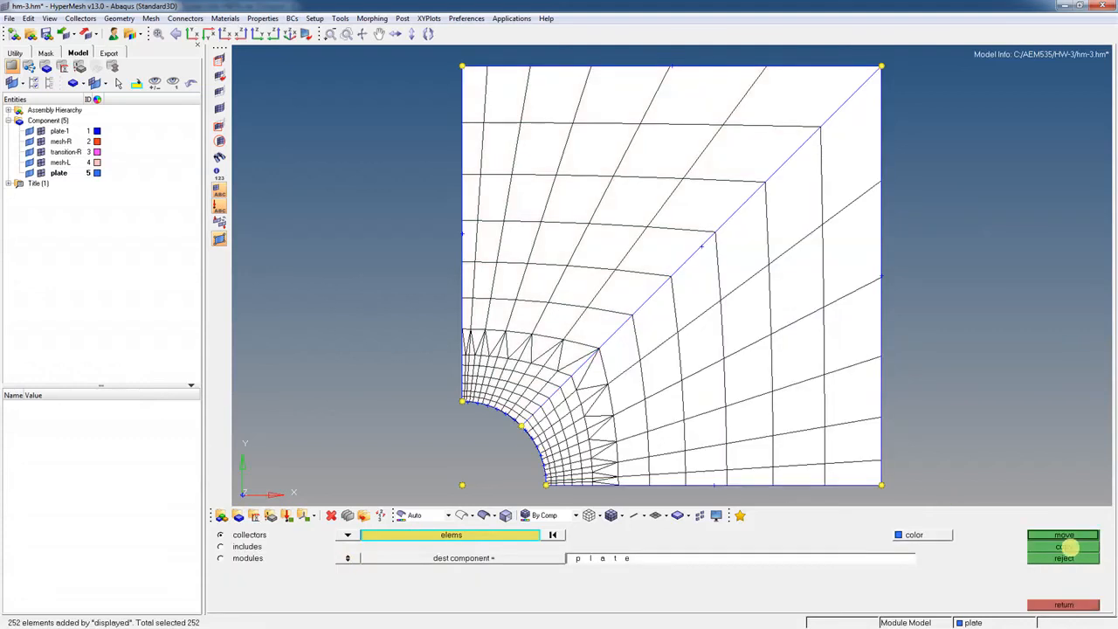
click(1066, 546)
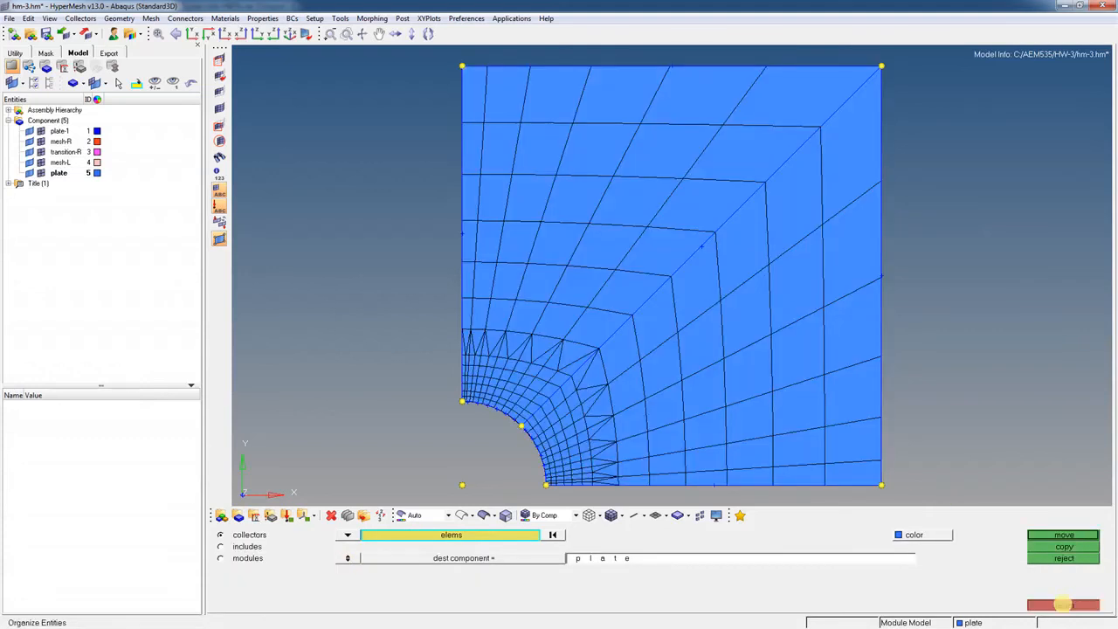
click(1062, 604)
Hide the plate-1, mesh-R, transition-R and mesh-L components, leaving only the plate component's elements displayed.
click(42, 172)
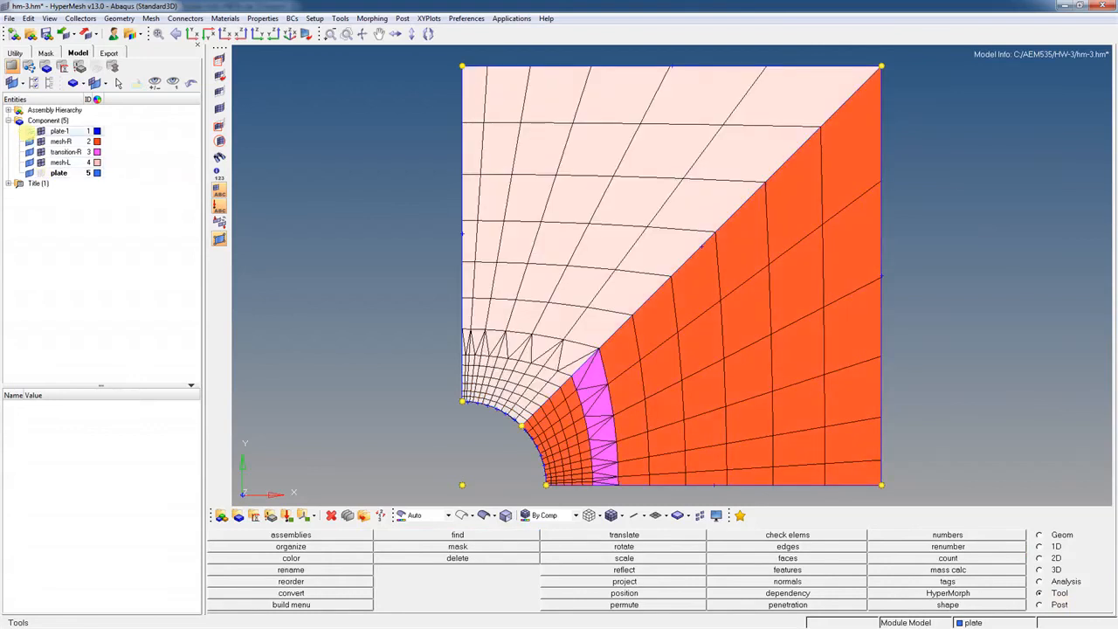
click(41, 141)
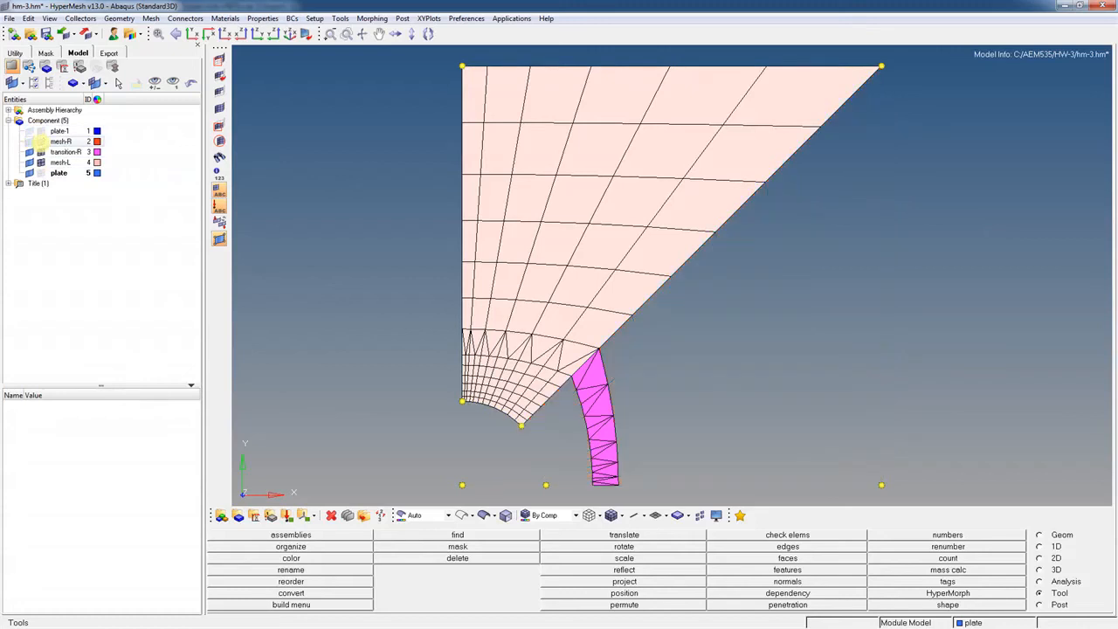
click(41, 152)
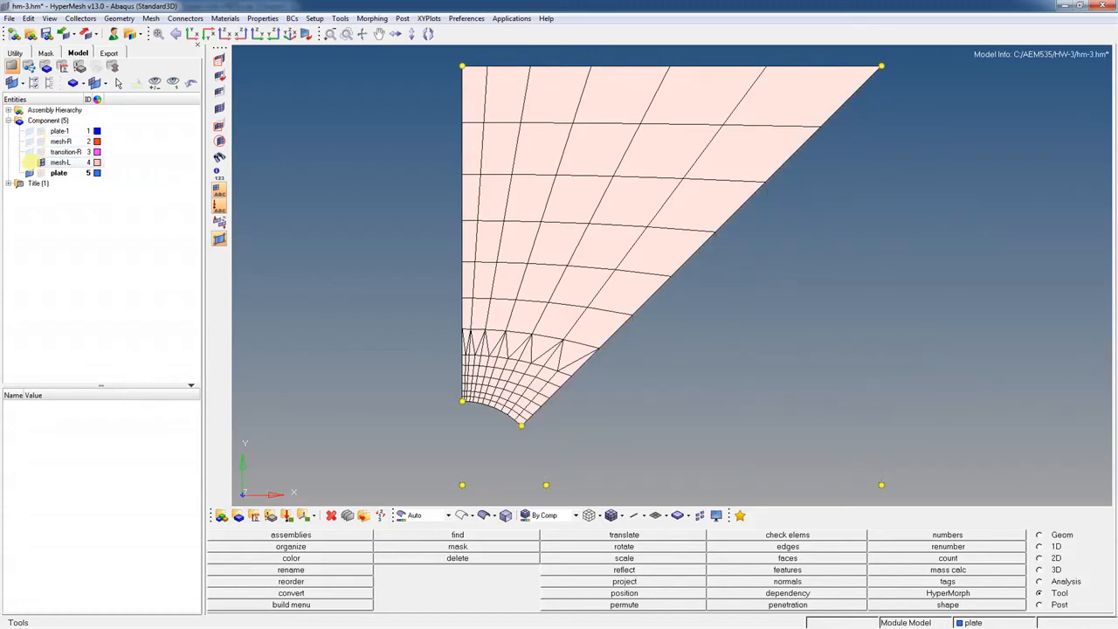
click(41, 162)
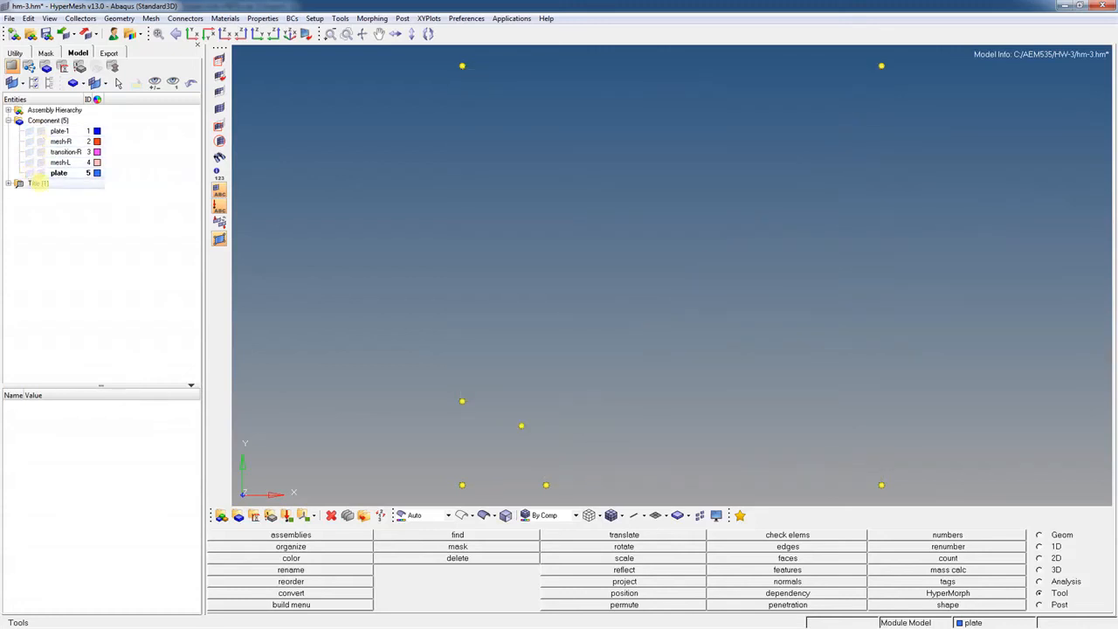
click(41, 173)
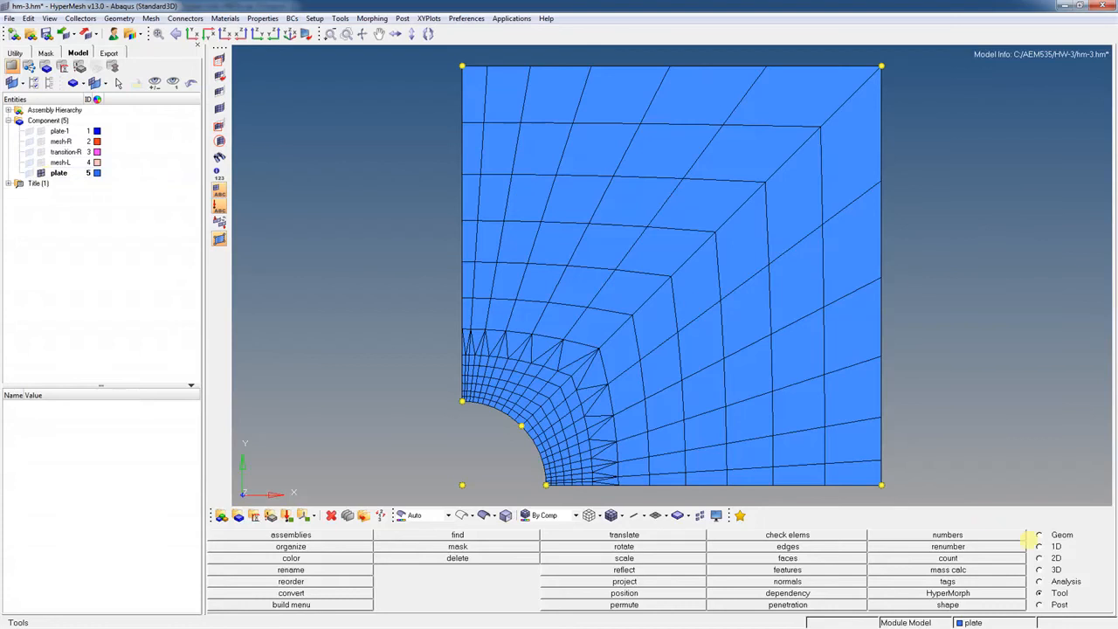
Clear all temporary nodes from the model.
click(1038, 535)
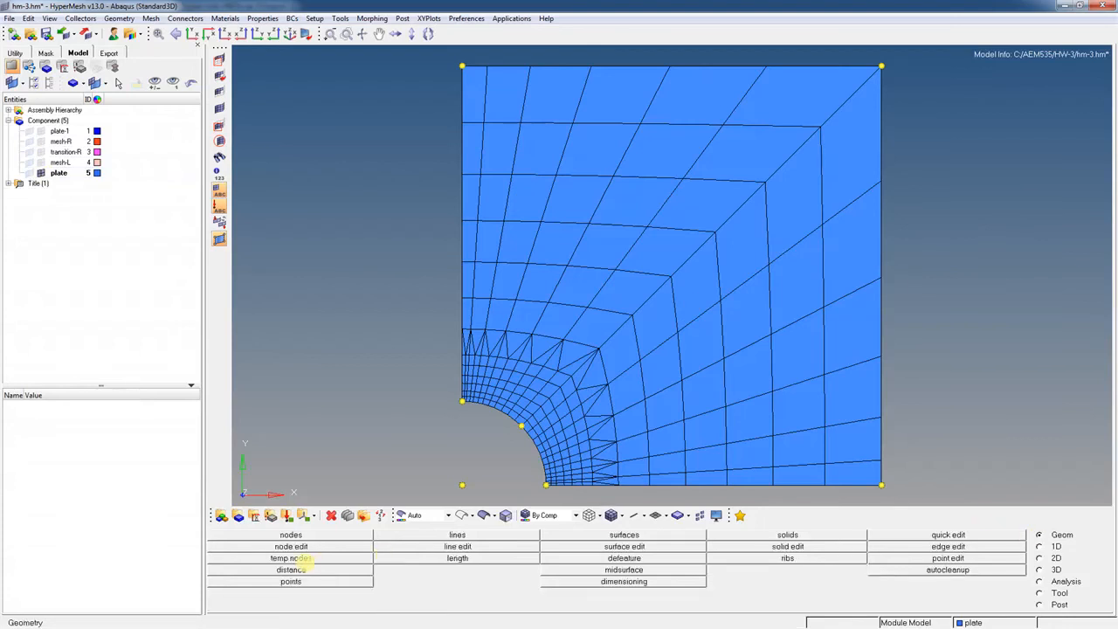
click(291, 558)
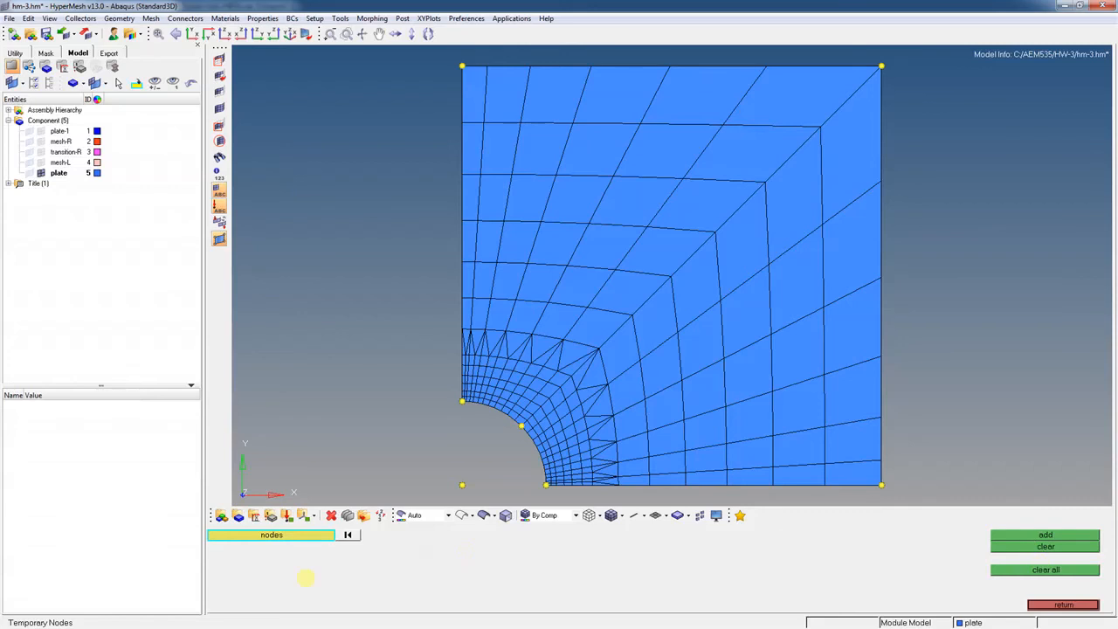
click(260, 535)
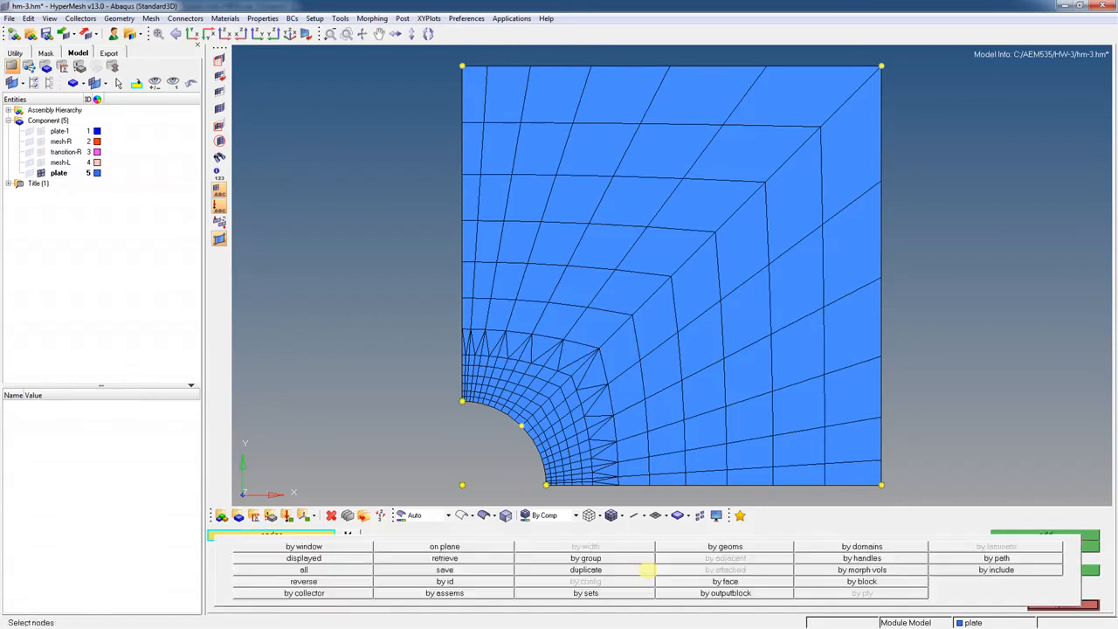
click(304, 558)
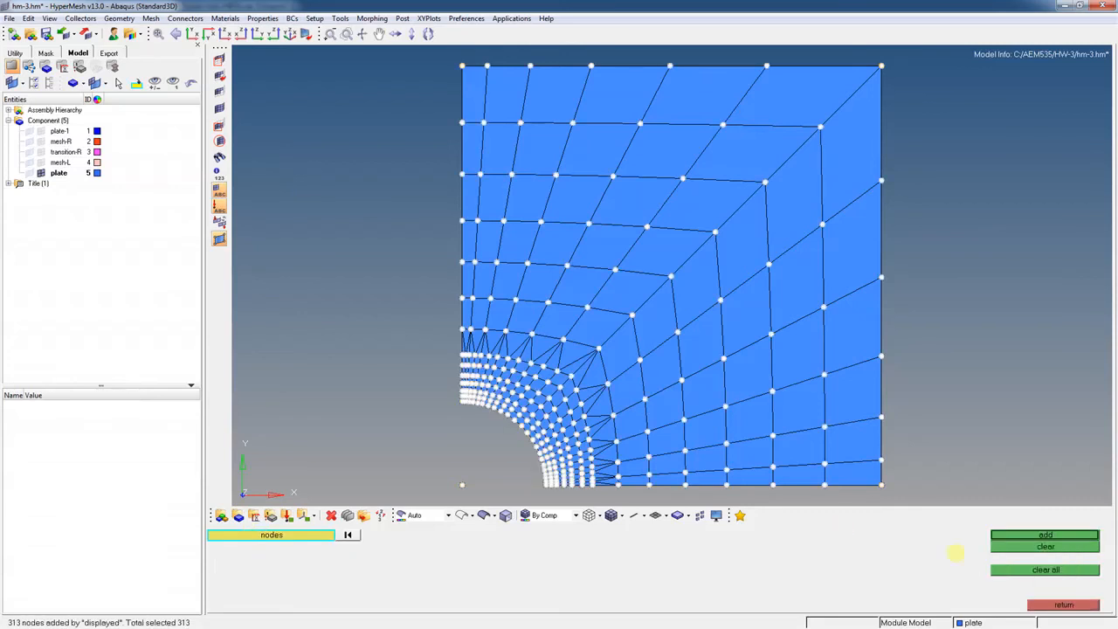
click(1039, 603)
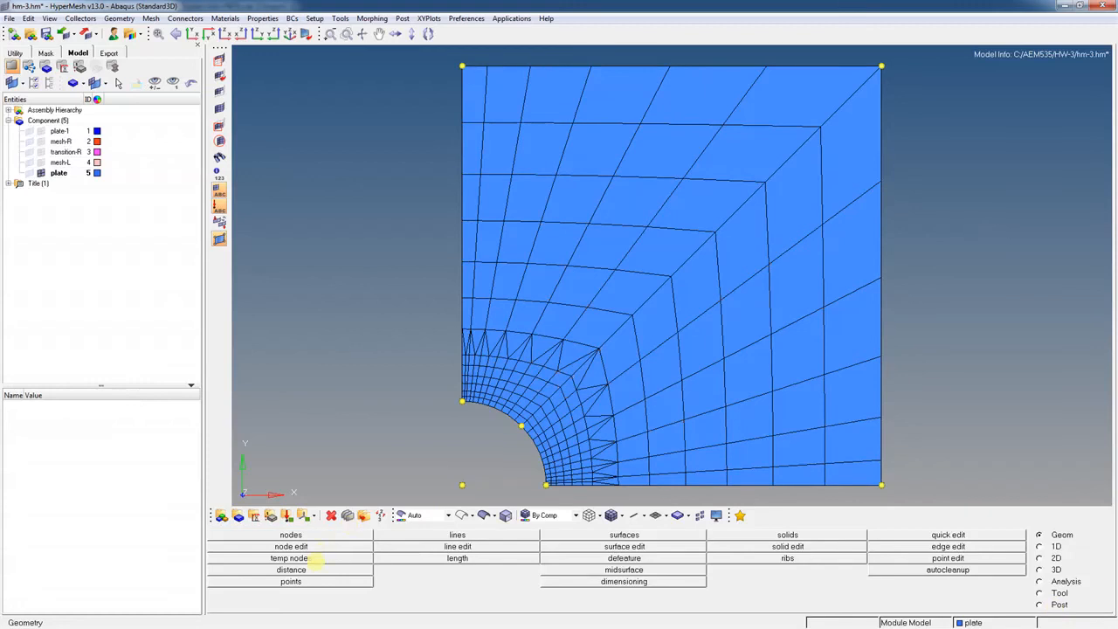
click(315, 557)
click(1067, 568)
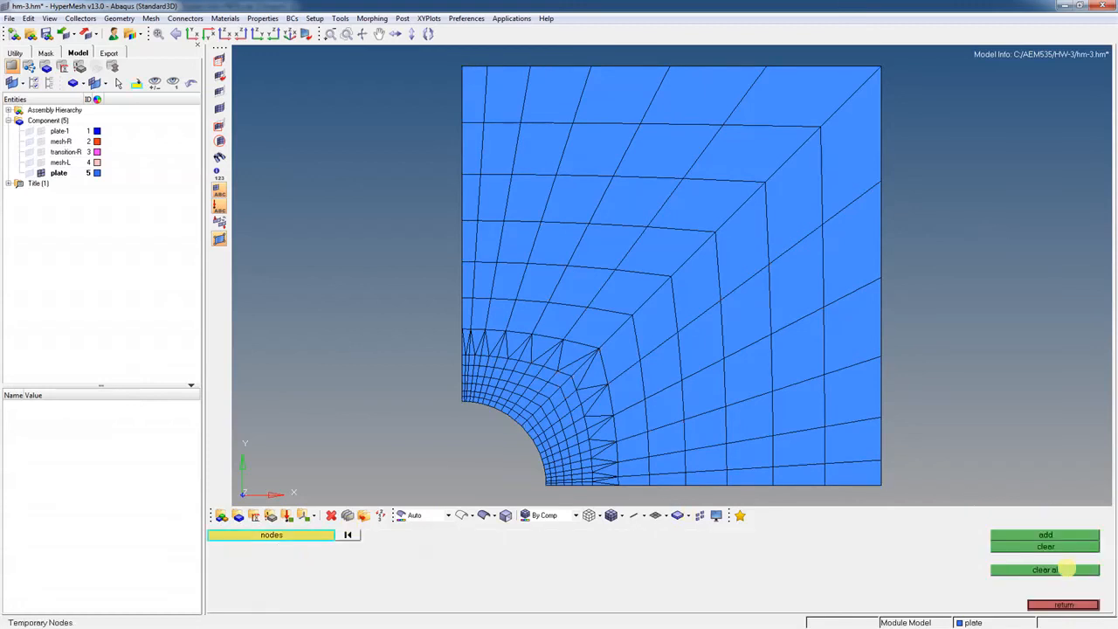
click(1063, 605)
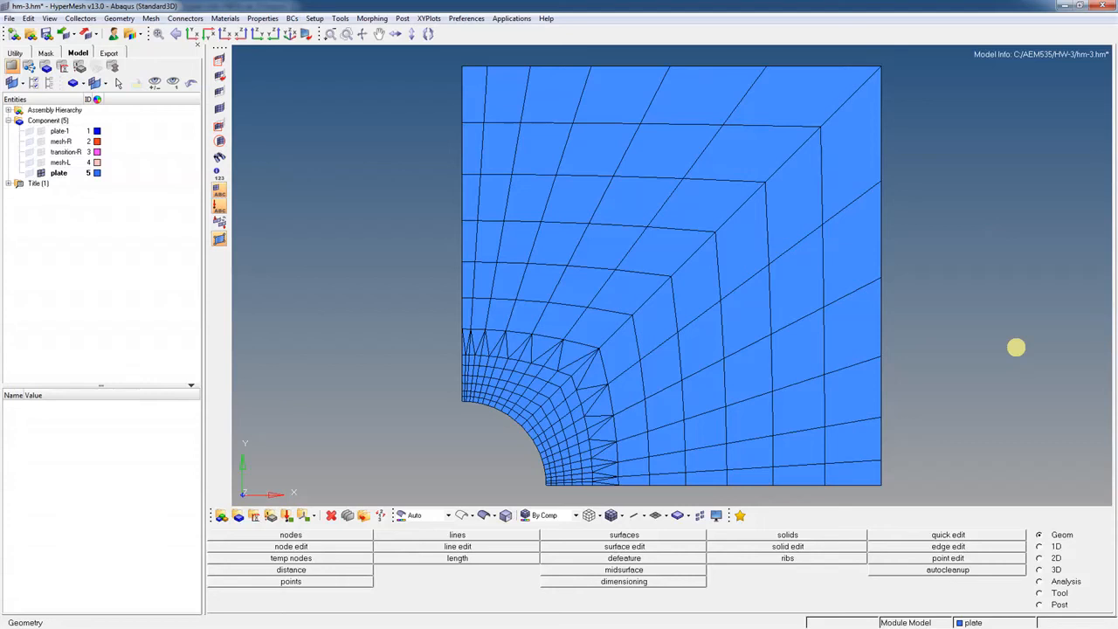
Find the free edges of all displayed plate elements.
click(1041, 557)
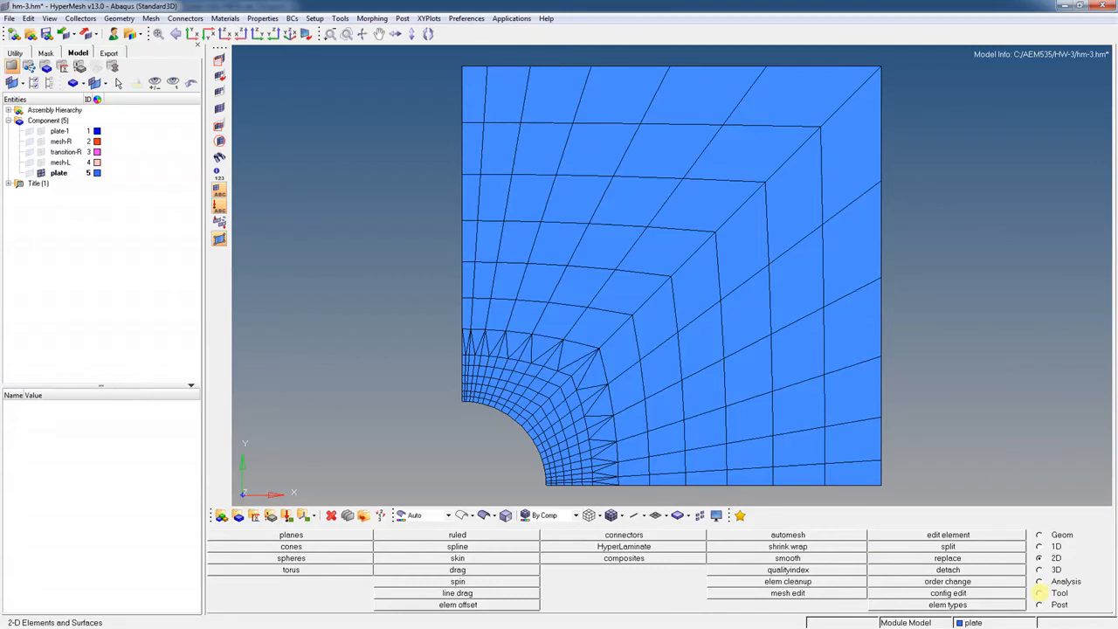
click(1040, 593)
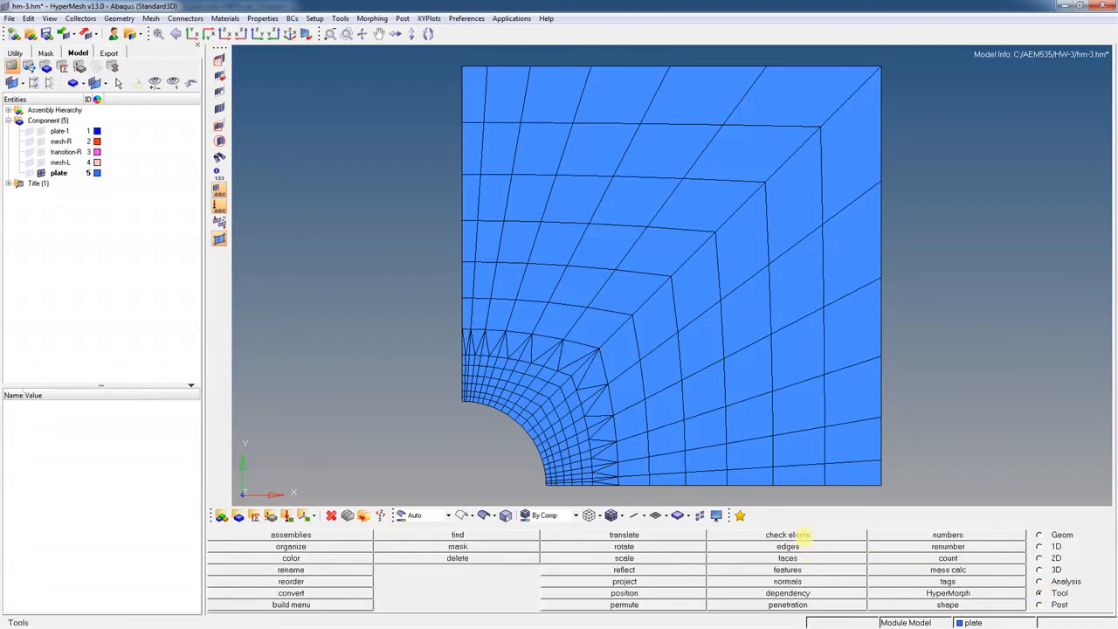
click(798, 546)
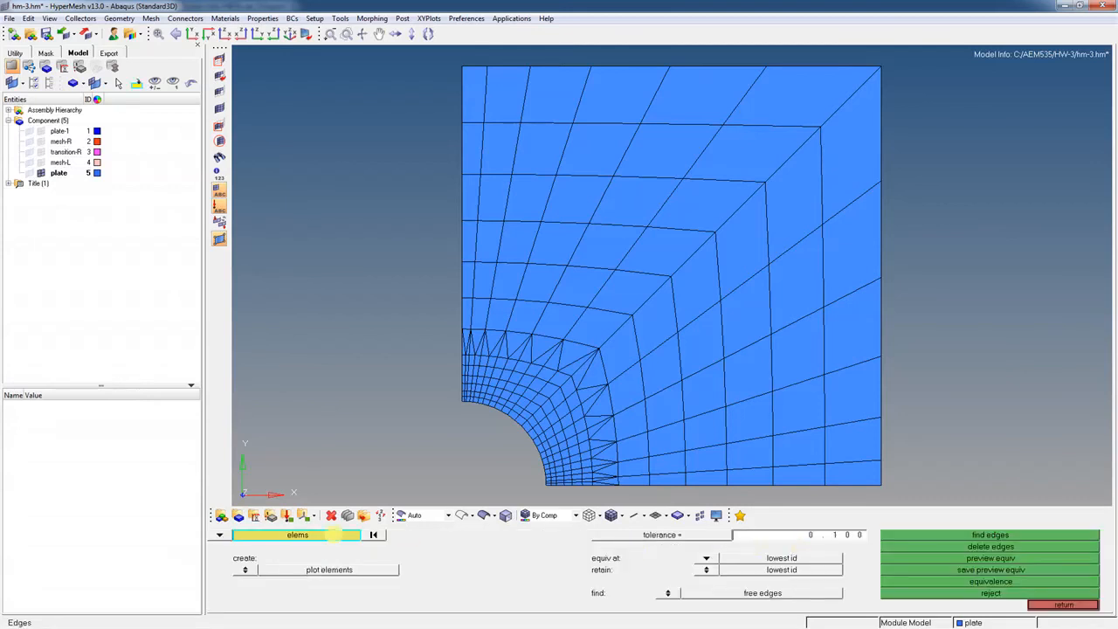
click(332, 535)
click(317, 559)
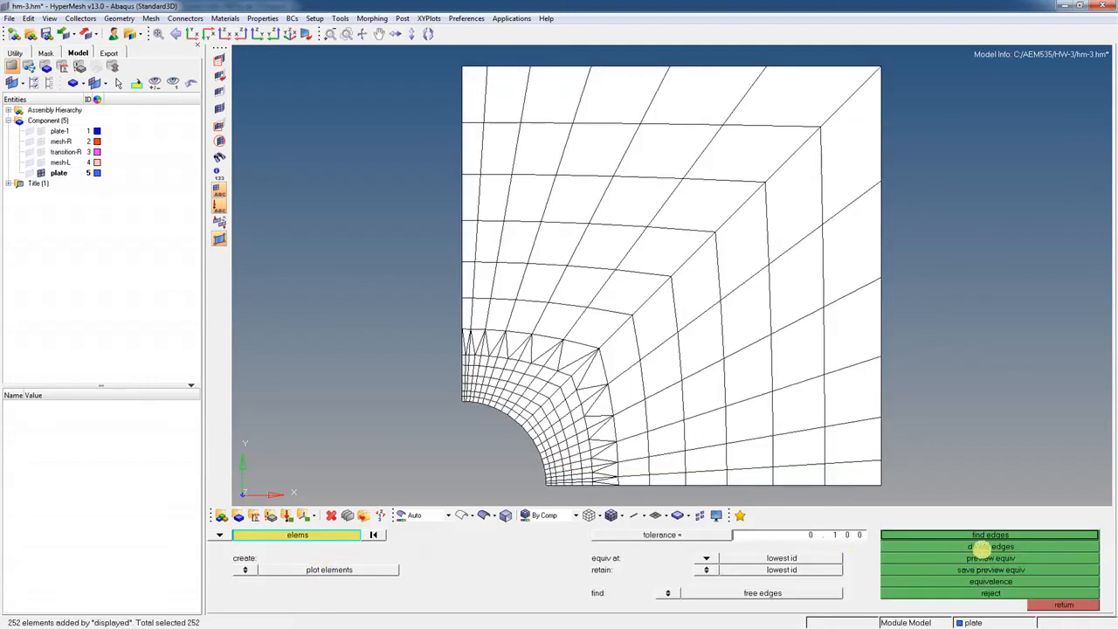
click(980, 534)
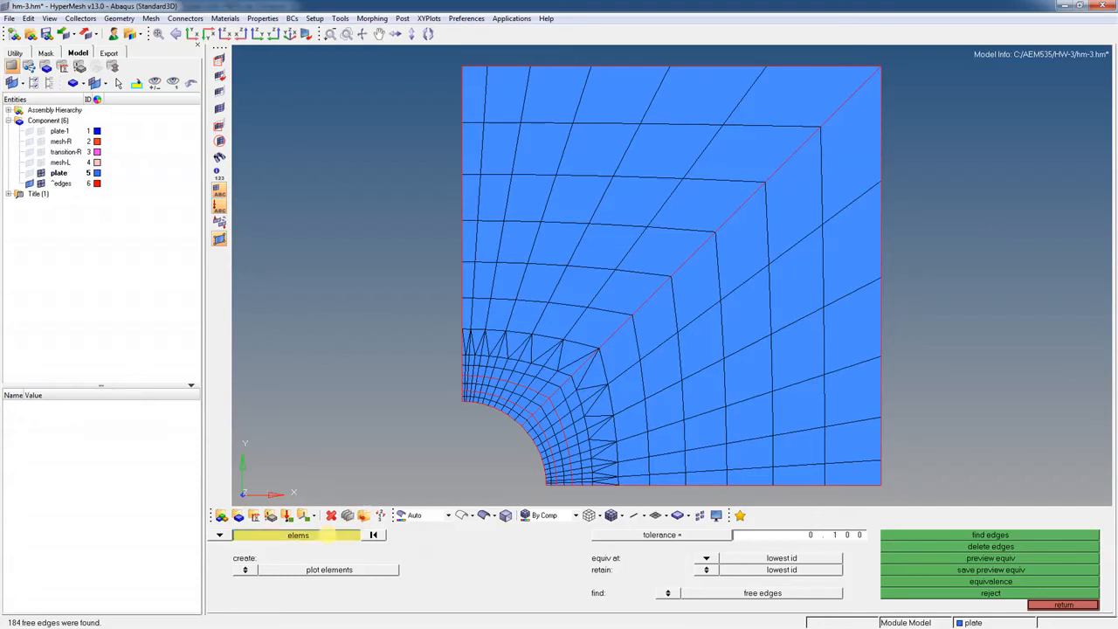
Preview the coincident nodes of all displayed elements and equivalence them.
click(337, 535)
click(305, 557)
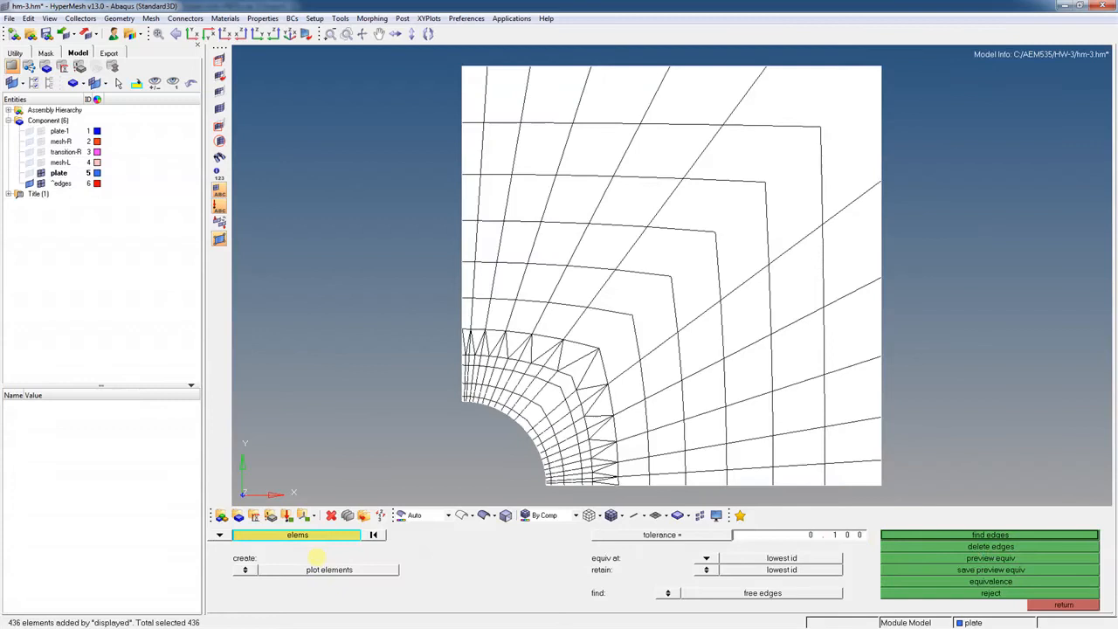
click(974, 557)
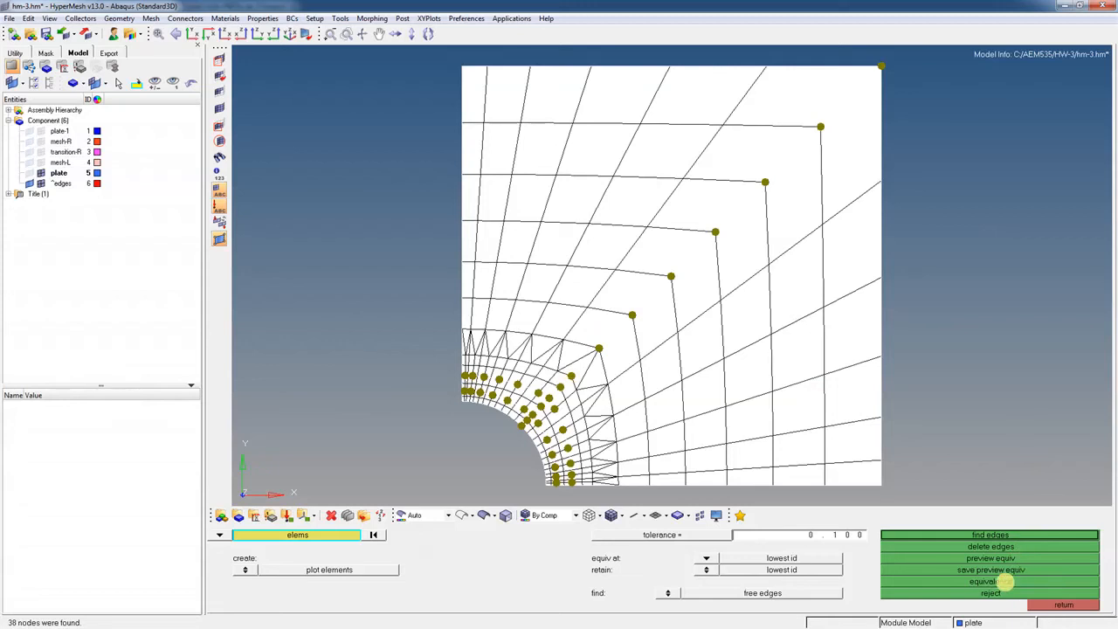
click(1004, 581)
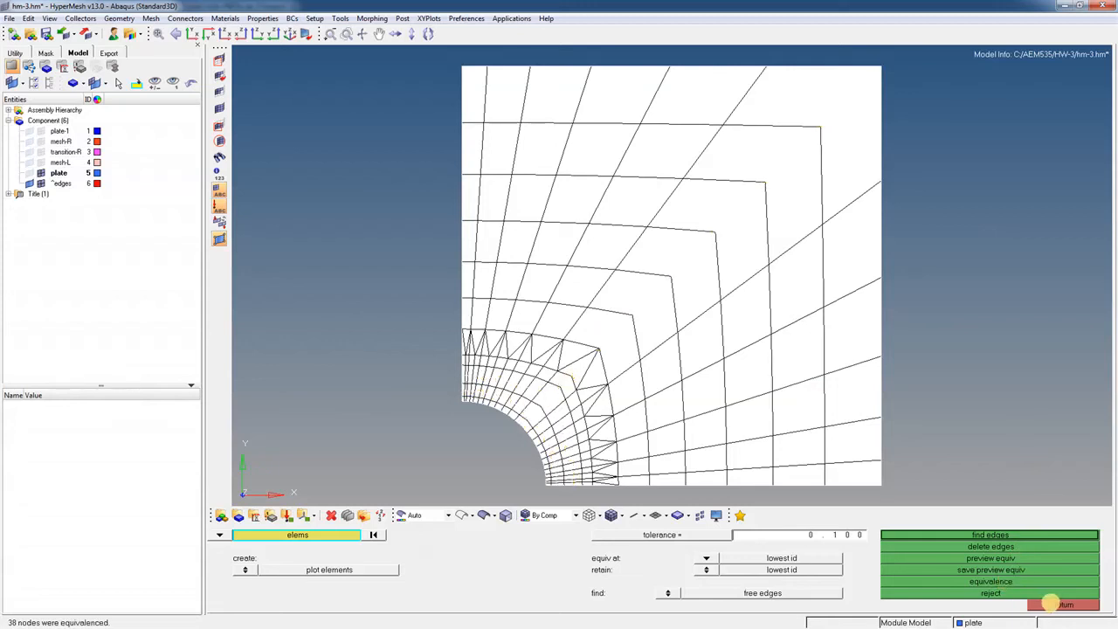
click(1053, 604)
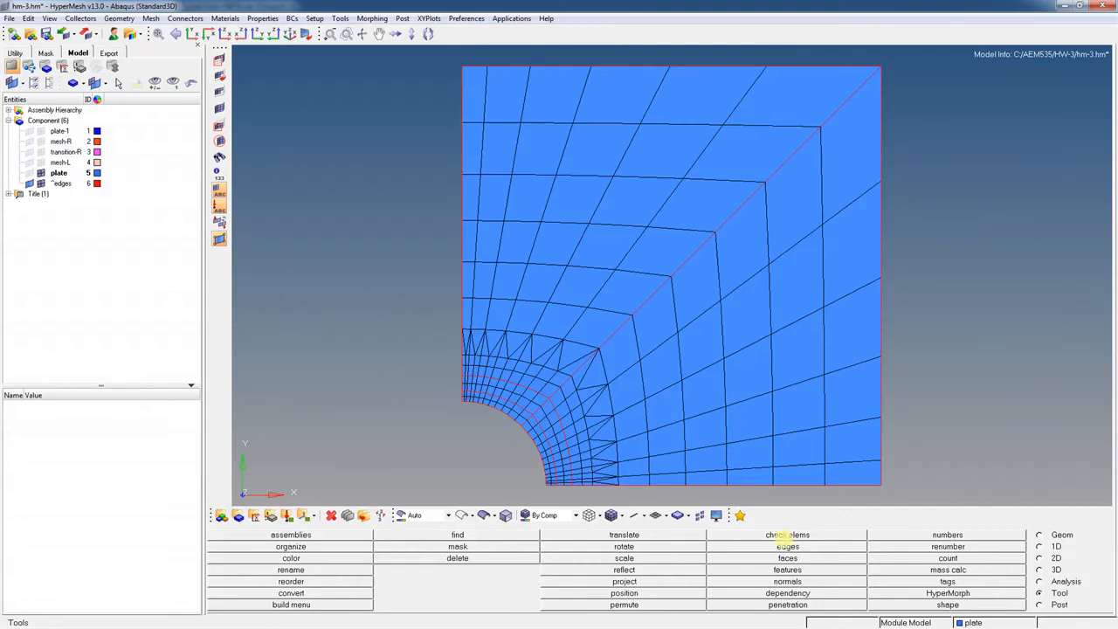
Run the free-edge check again on all displayed elements to verify the merged mesh's connectivity.
click(786, 547)
click(322, 535)
click(338, 563)
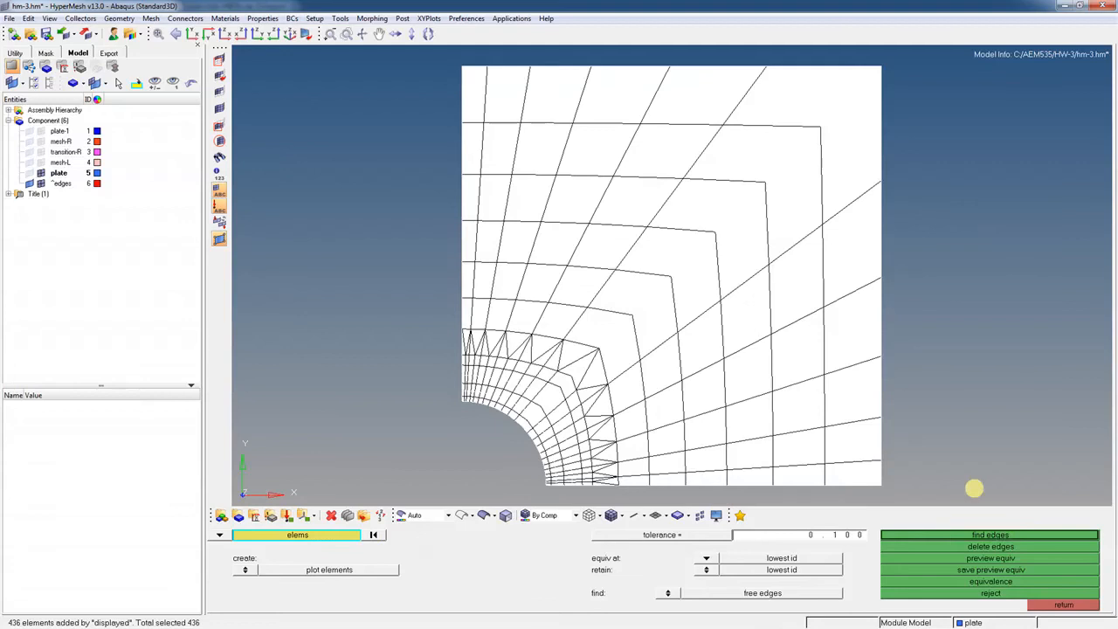
click(996, 534)
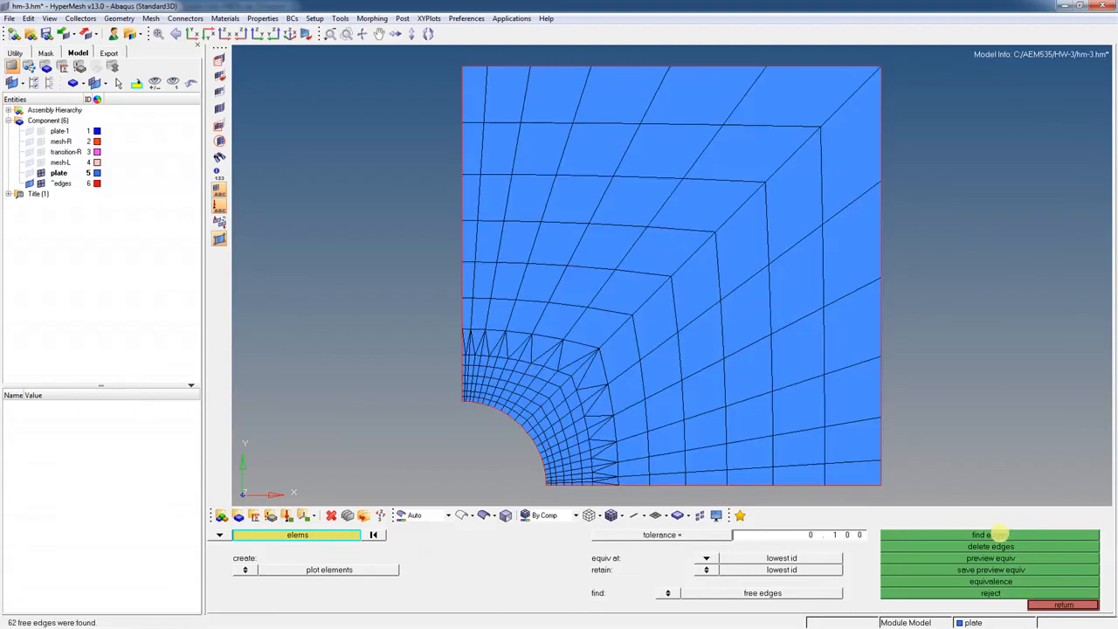
Inspect the free-edge outline with the plate elements temporarily hidden, and hide the ^edges component.
click(40, 173)
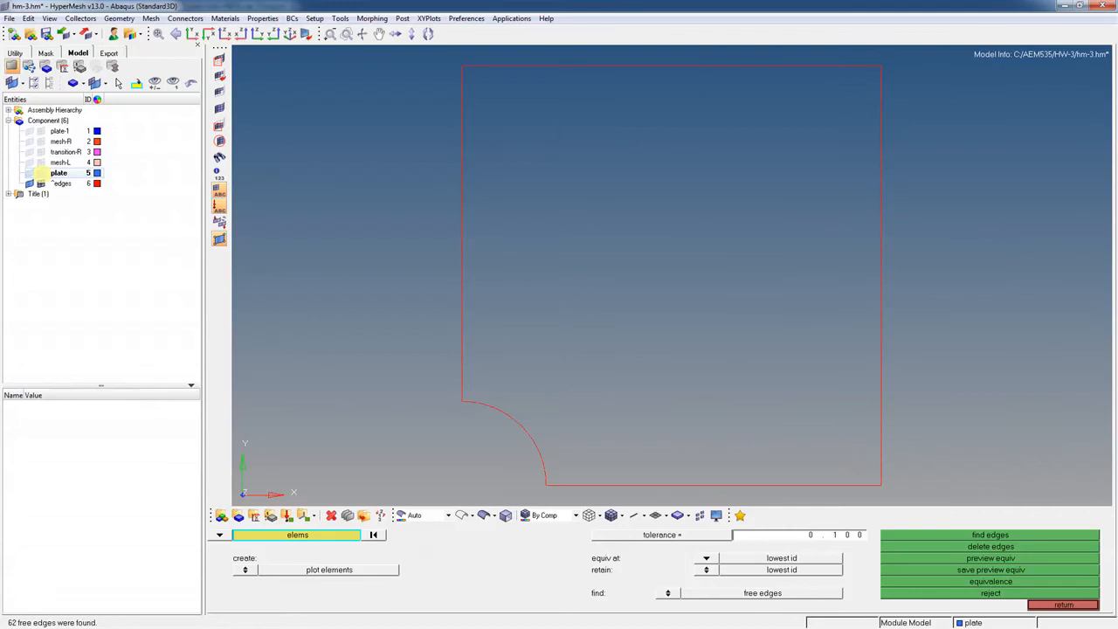
click(41, 173)
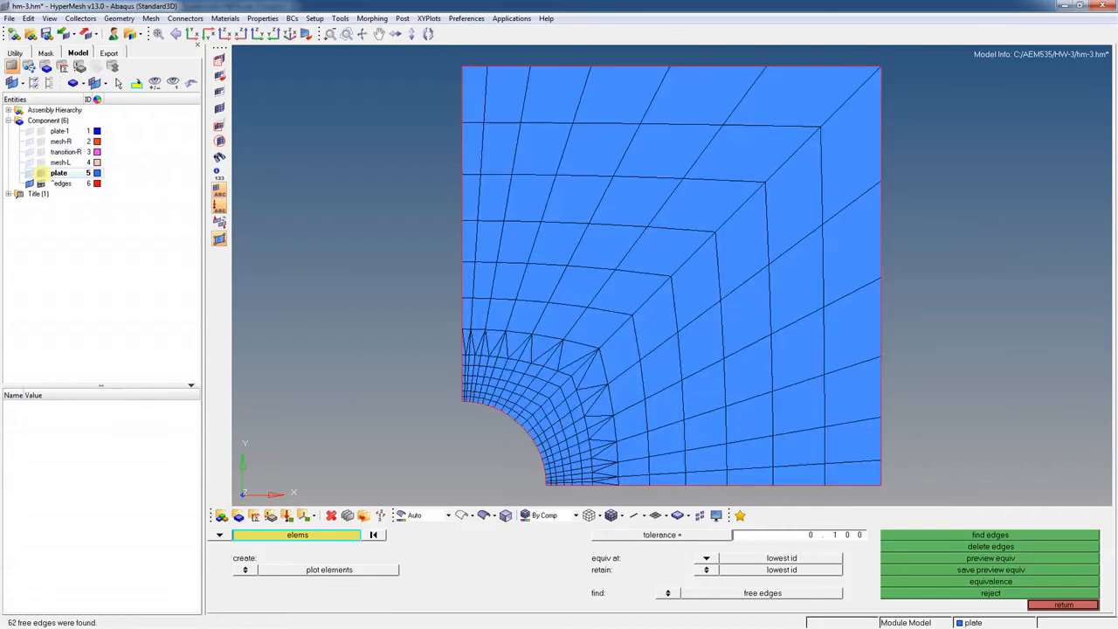
click(39, 183)
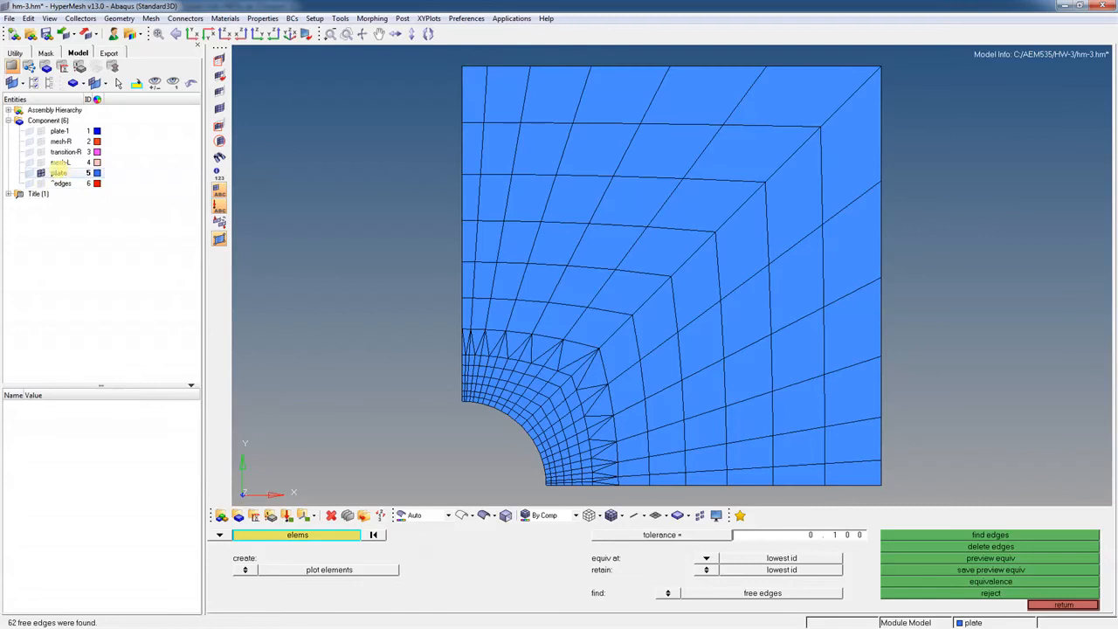
click(1063, 604)
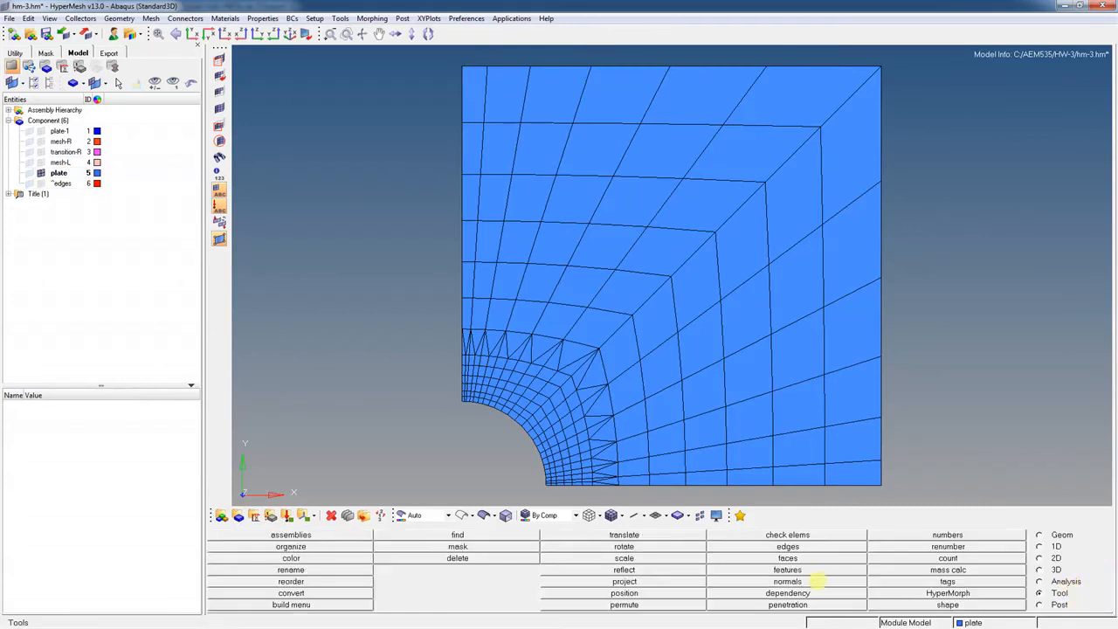
Display the element normals of the plate component and inspect their direction in a tilted view.
click(816, 580)
click(441, 535)
click(409, 535)
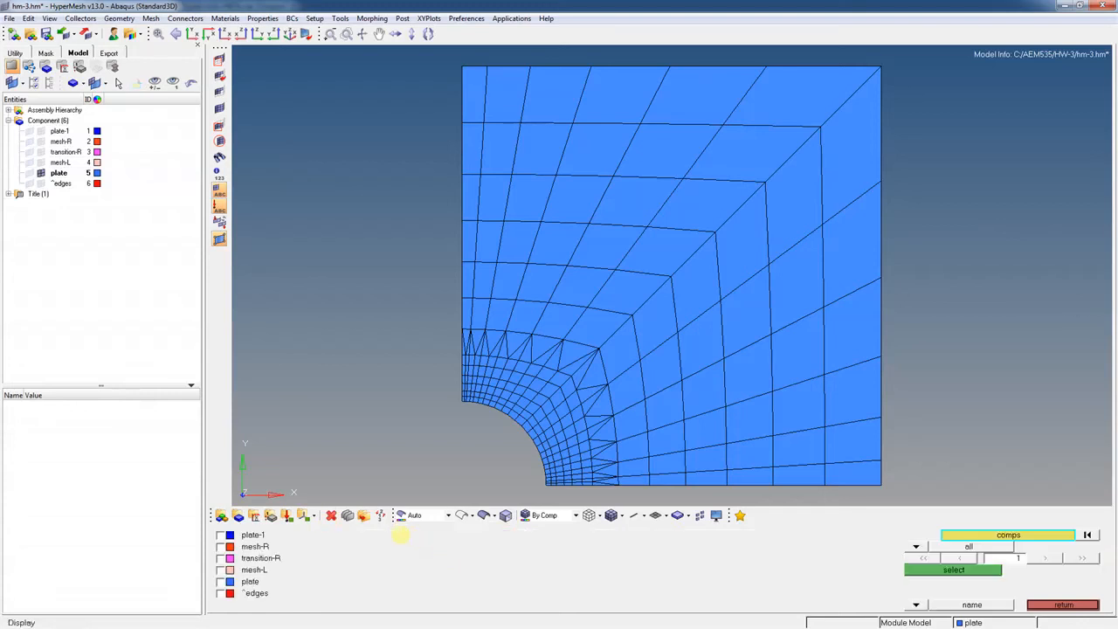
click(224, 581)
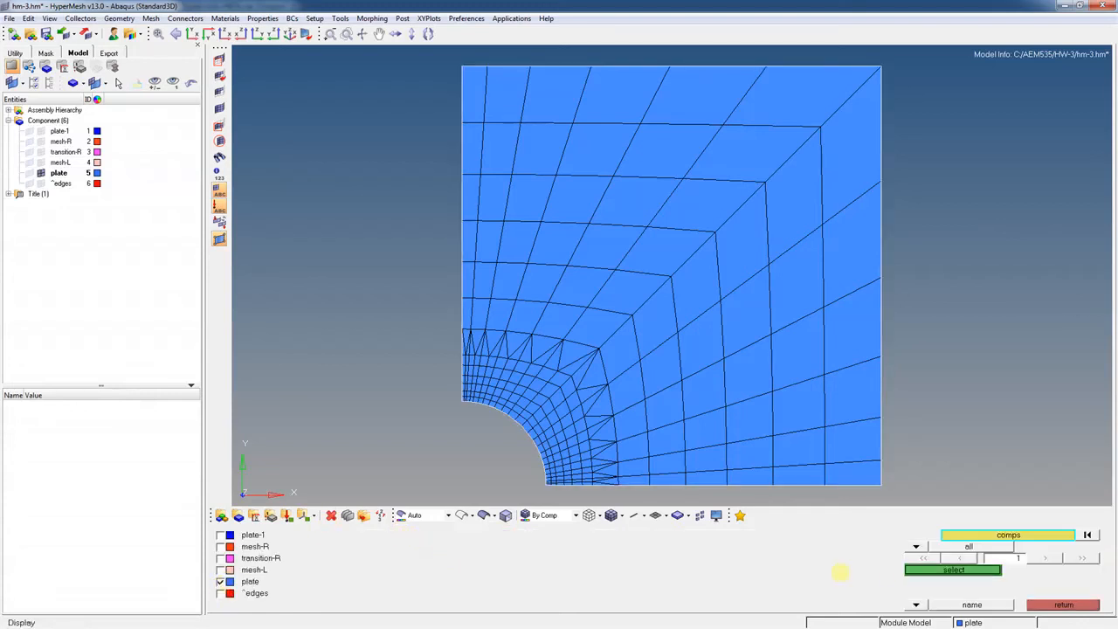
click(933, 567)
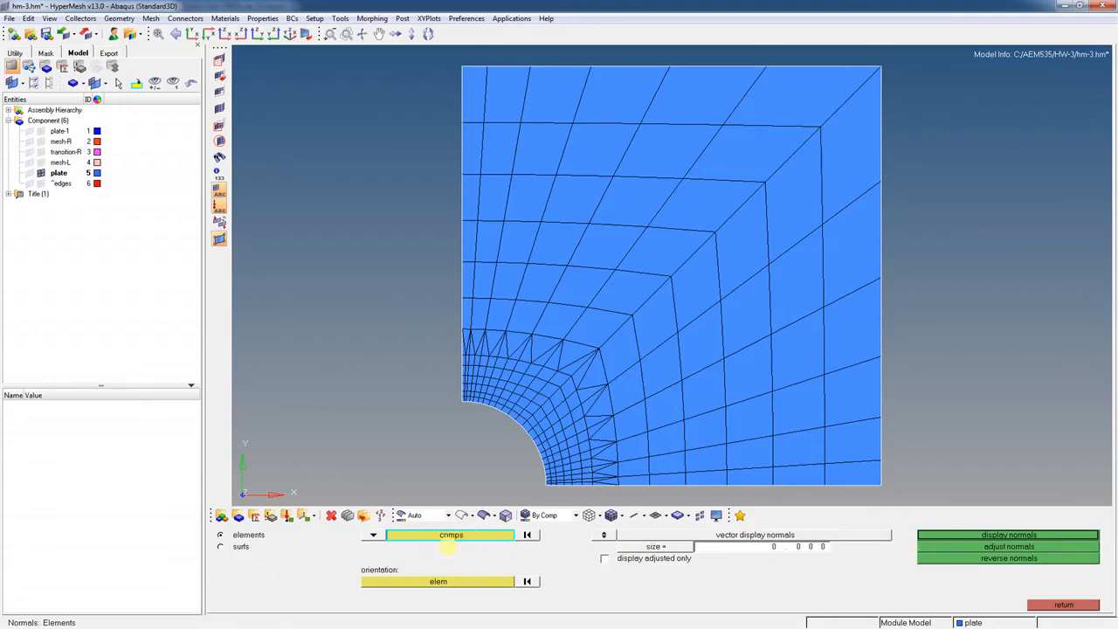
click(996, 534)
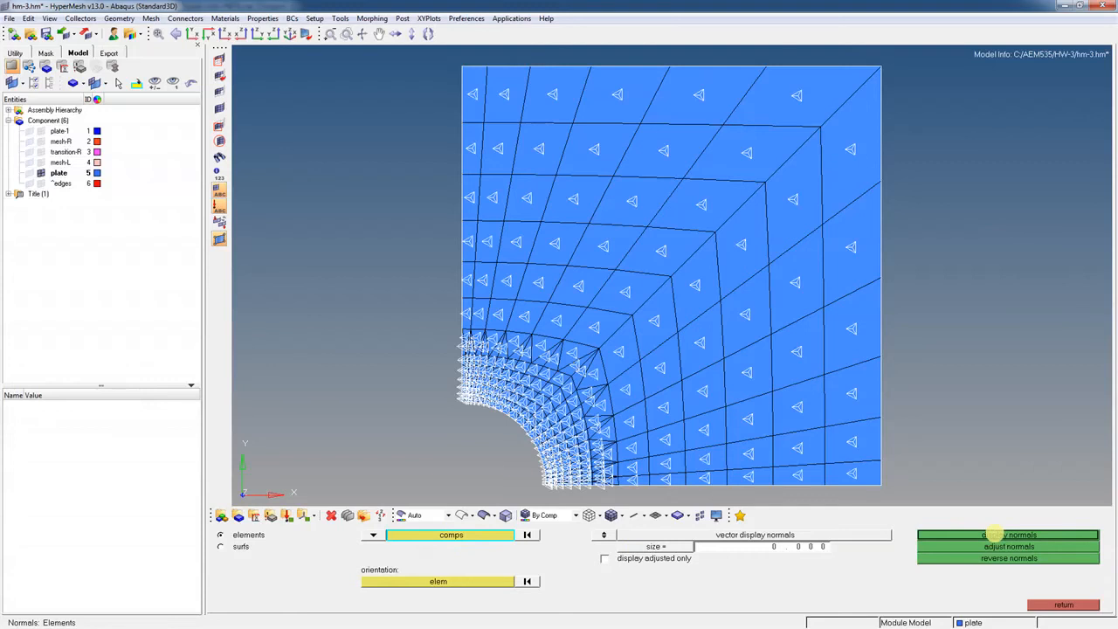
click(363, 34)
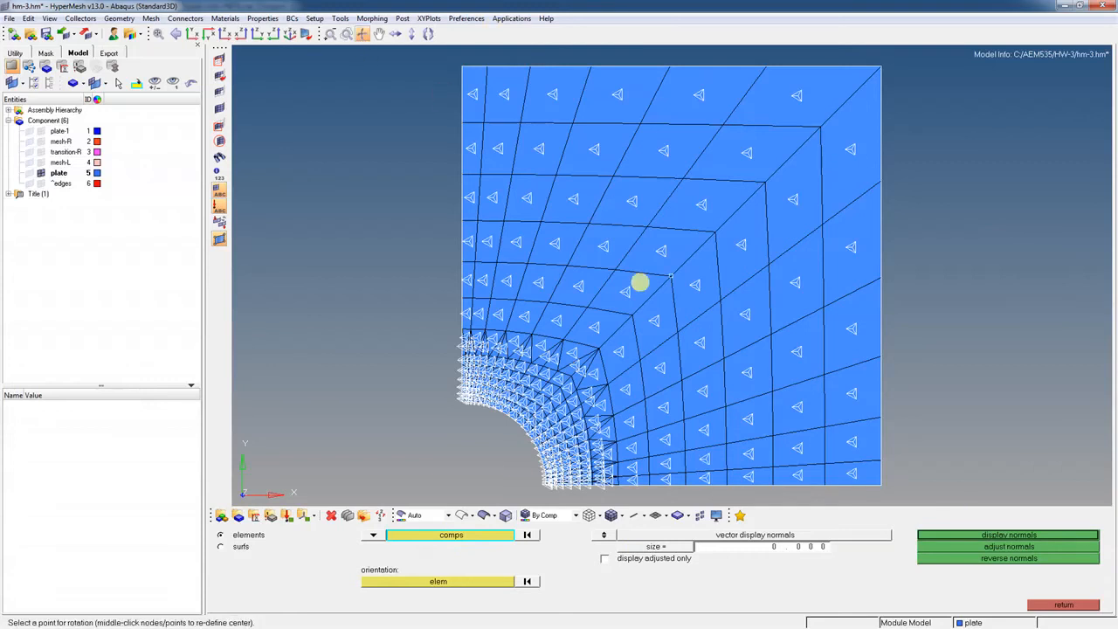
drag(649, 319, 731, 258)
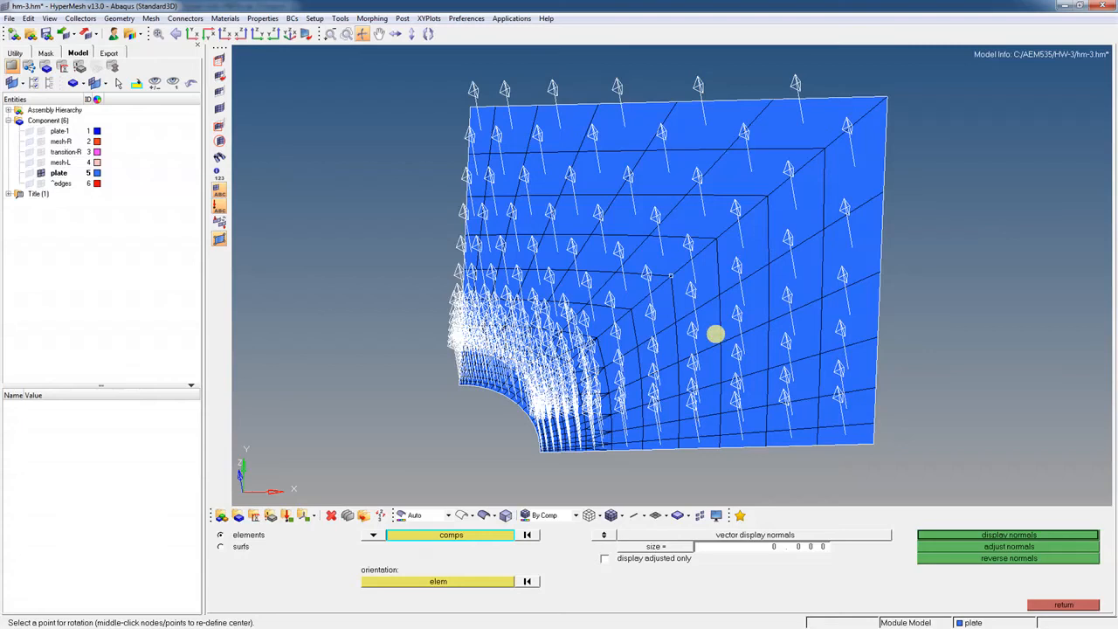
Reverse the normal of a single plate element in the transition area outside the hole and leave the normals tool.
click(373, 534)
click(357, 550)
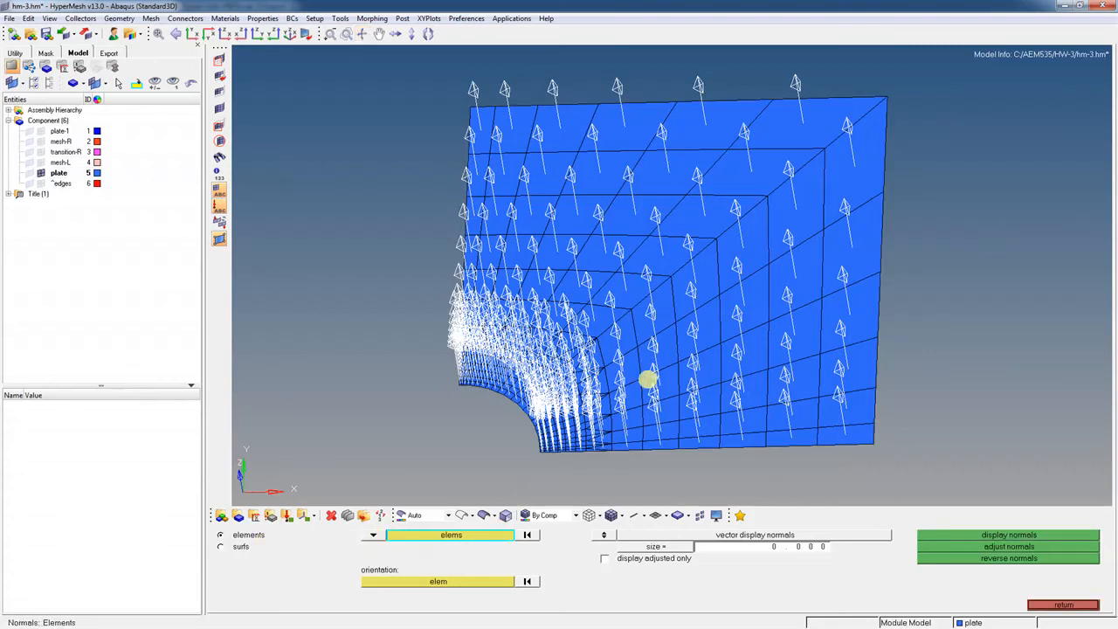
click(659, 355)
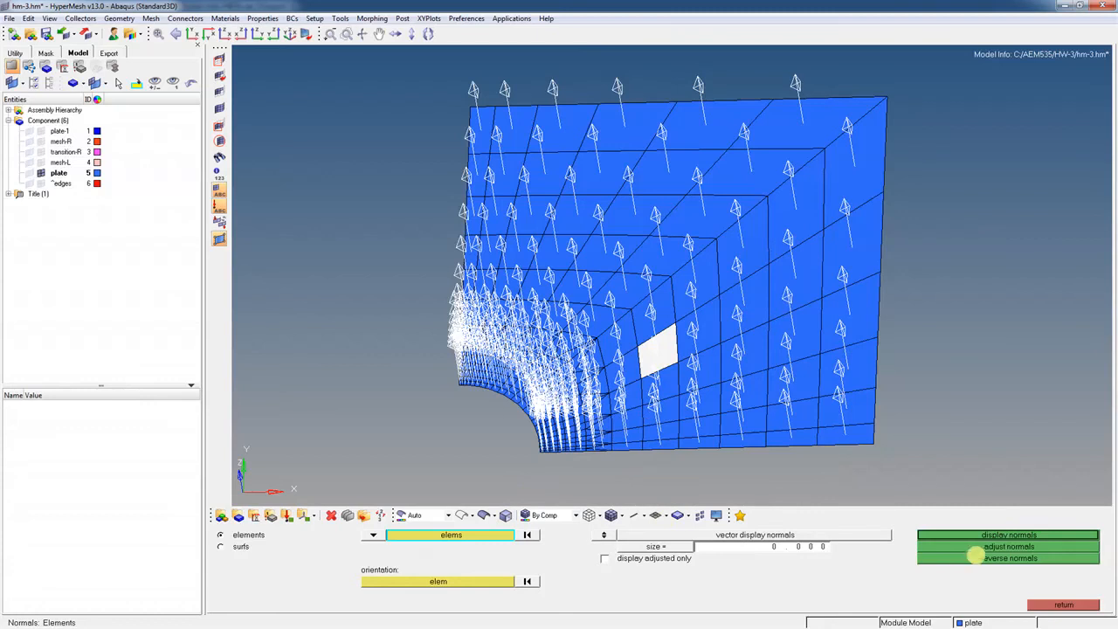
click(995, 559)
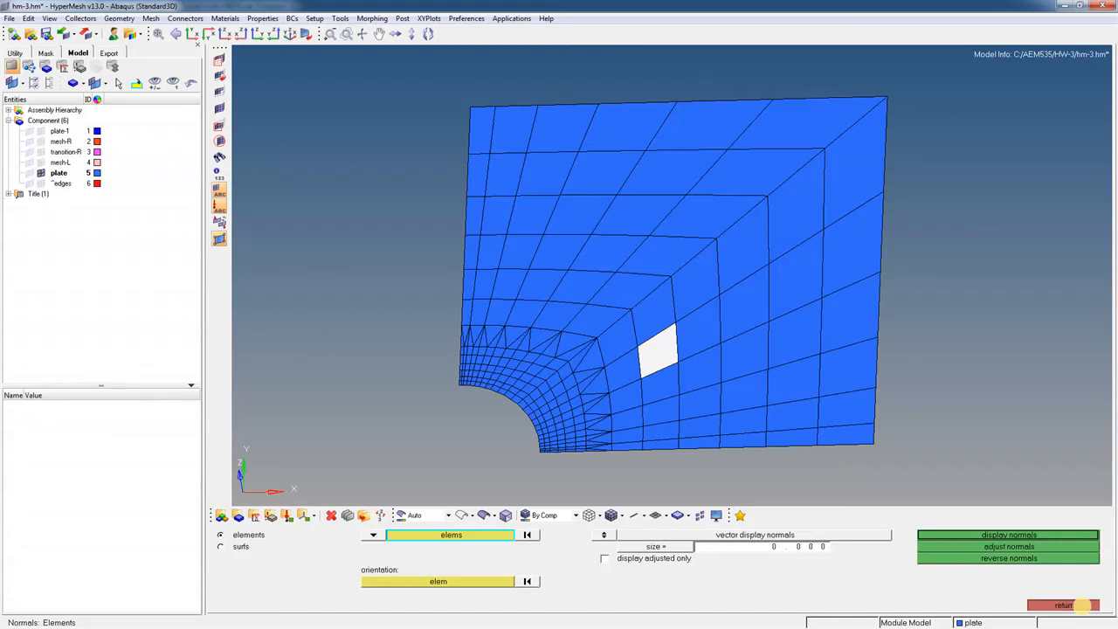
click(1061, 604)
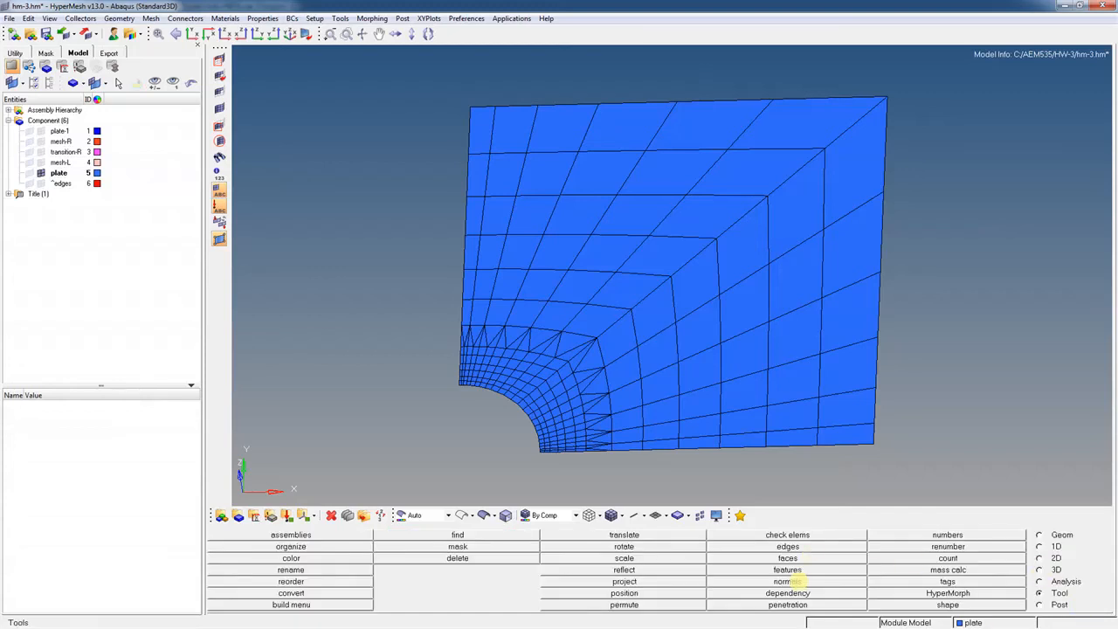
Display the normals of all displayed plate elements and inspect them for elements with inconsistent direction.
click(787, 581)
click(479, 534)
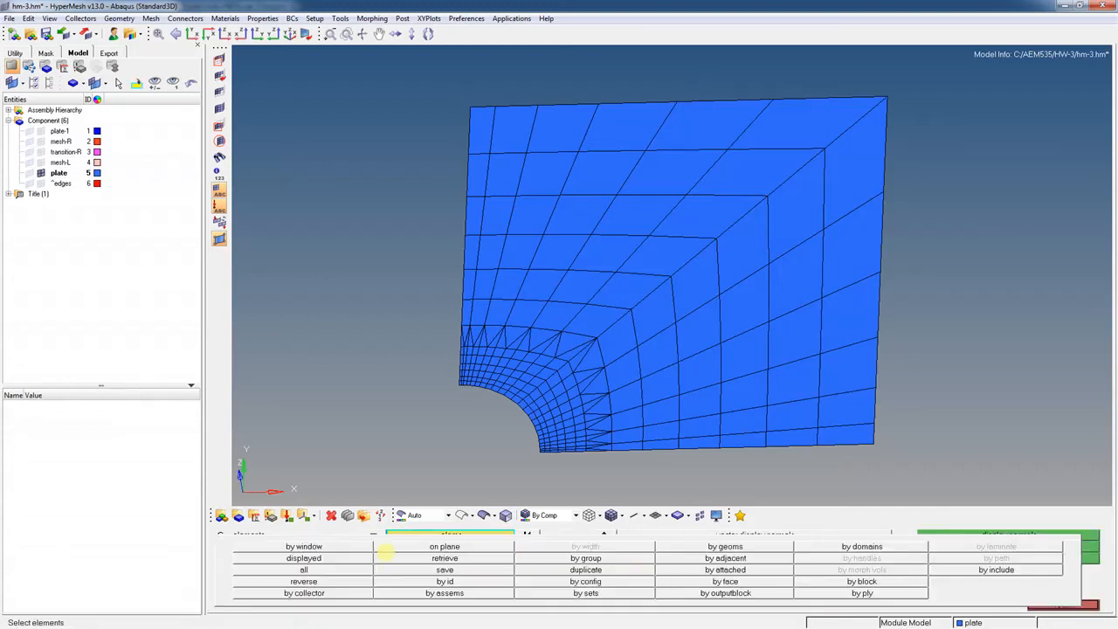
click(345, 555)
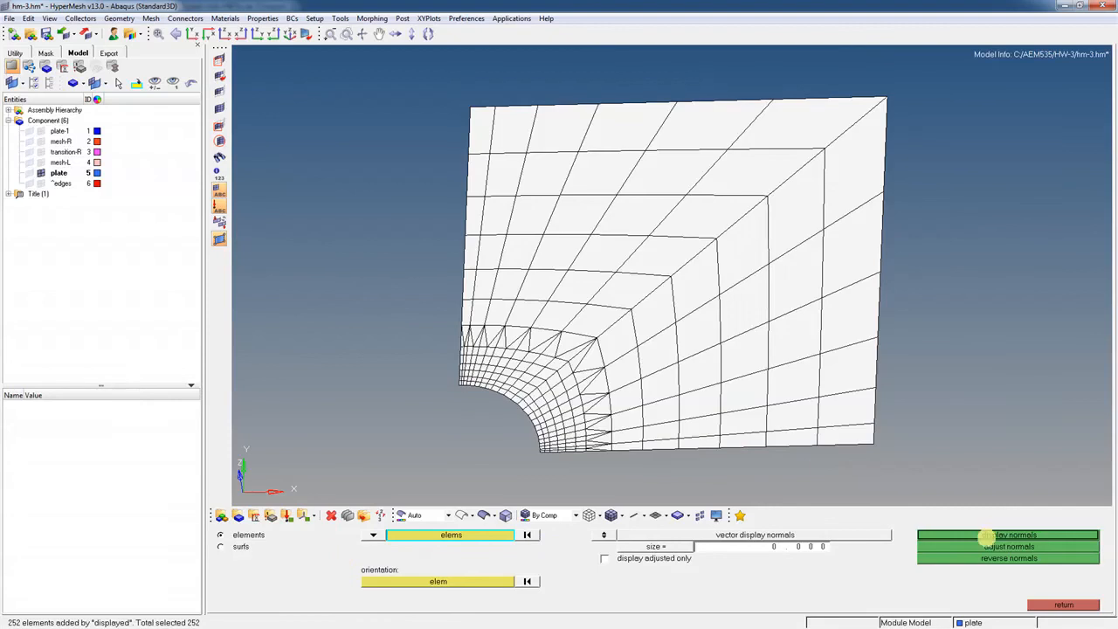
click(987, 534)
click(363, 33)
drag(672, 214, 666, 300)
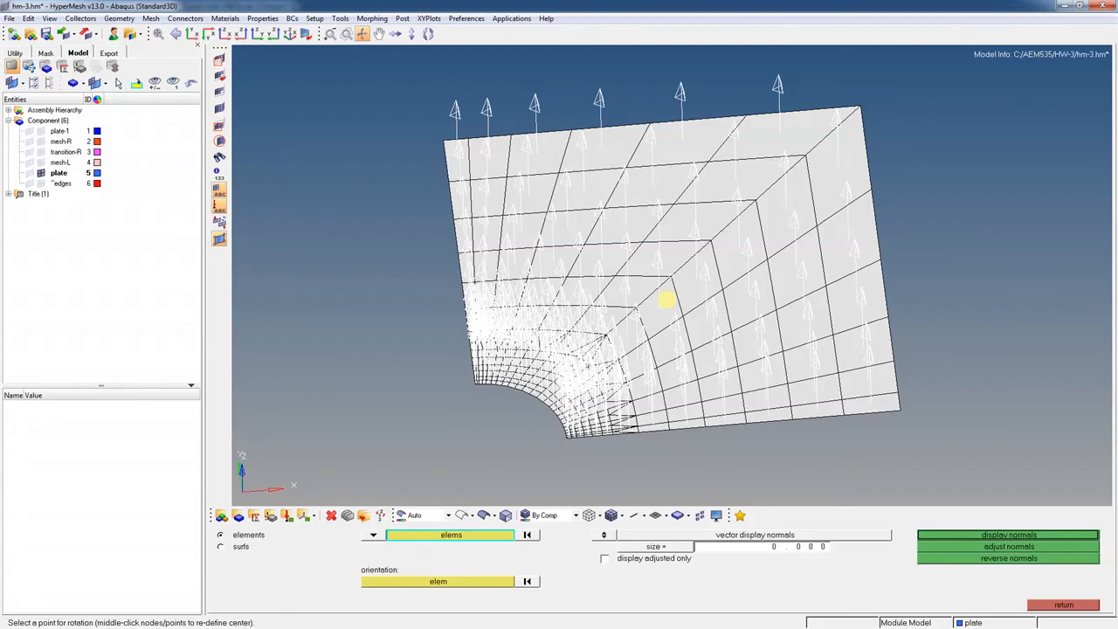
drag(678, 331, 660, 349)
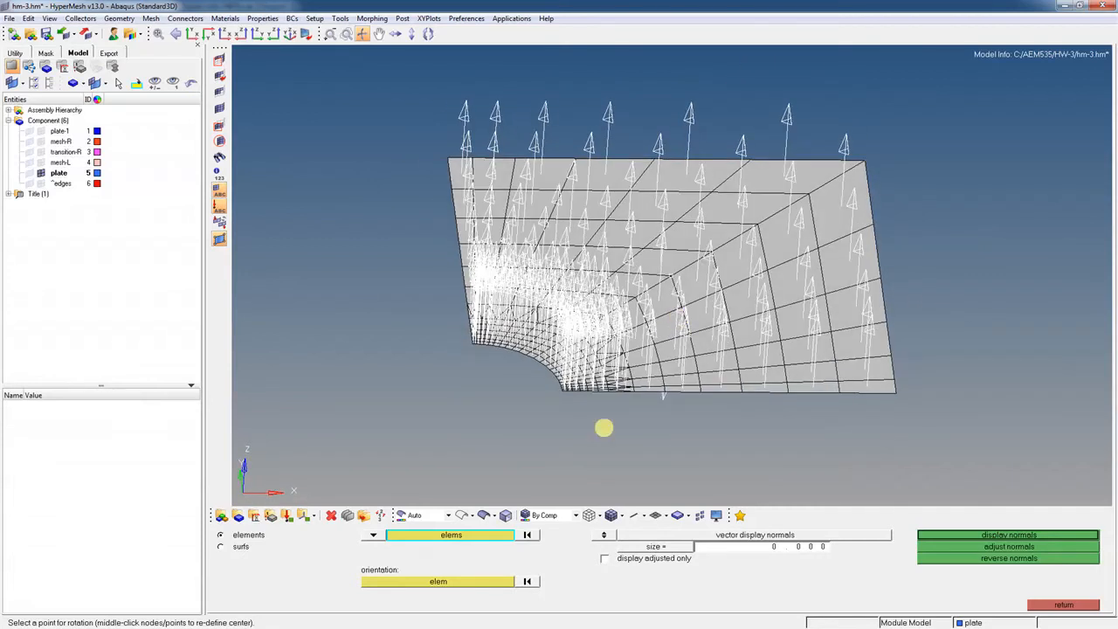
Adjust the normals of all displayed elements to match a reference element at the plate's upper edge, and restore the XY view.
click(456, 583)
click(506, 162)
click(1012, 545)
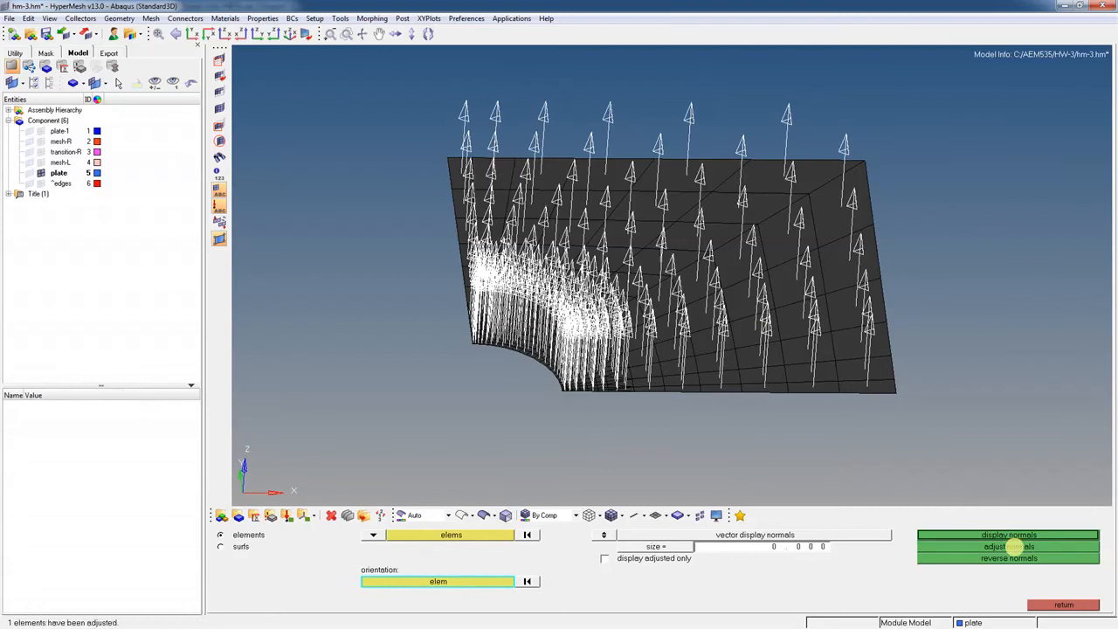
click(362, 33)
drag(805, 312, 868, 392)
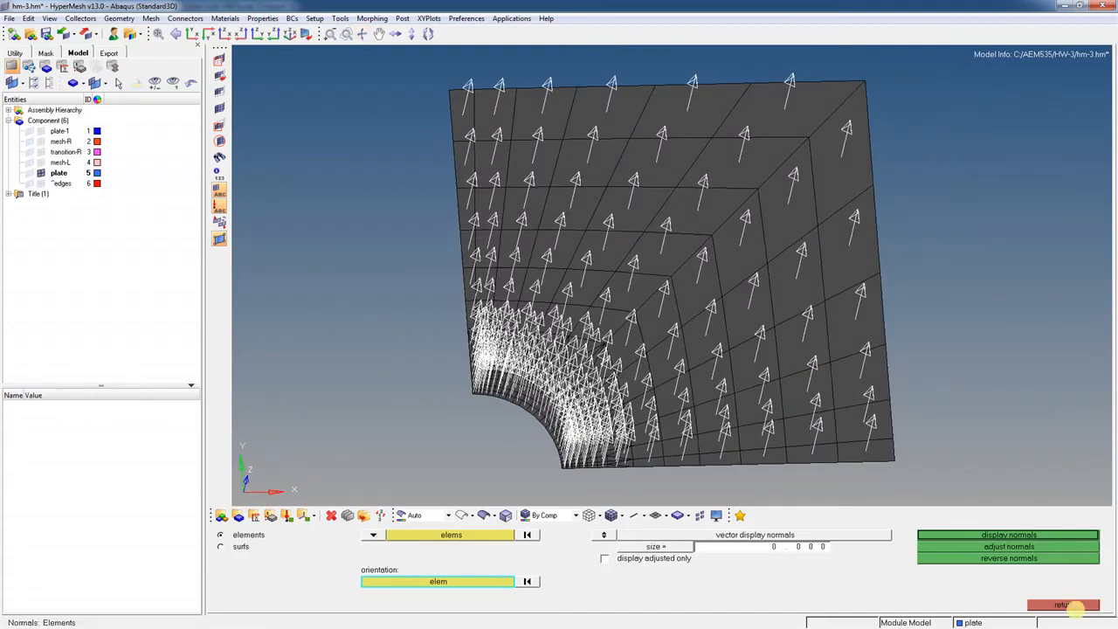
click(1073, 605)
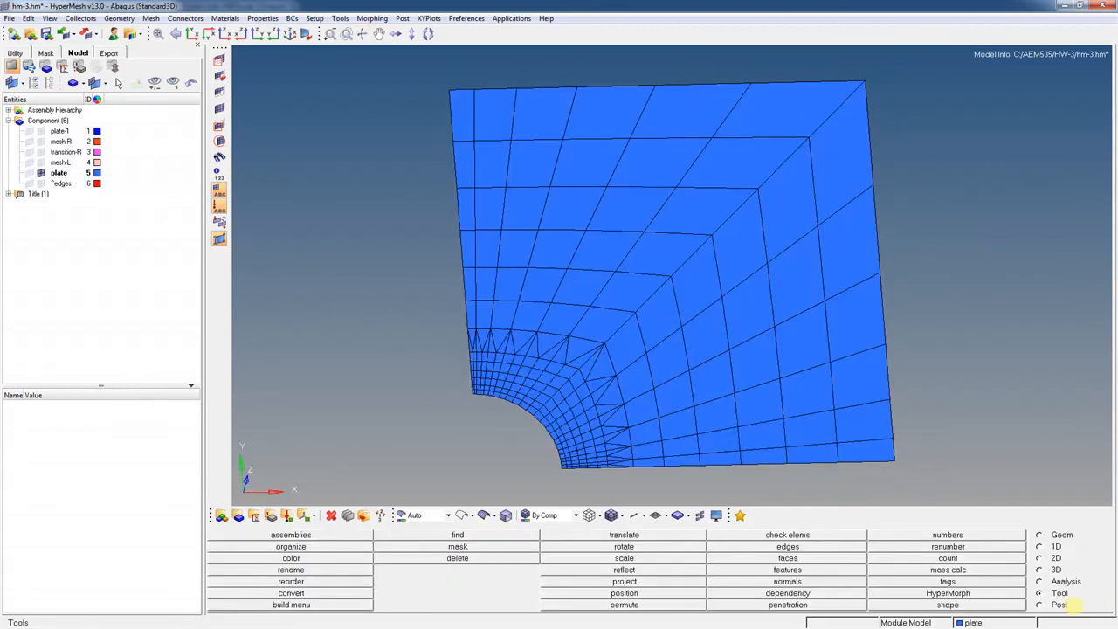
click(196, 35)
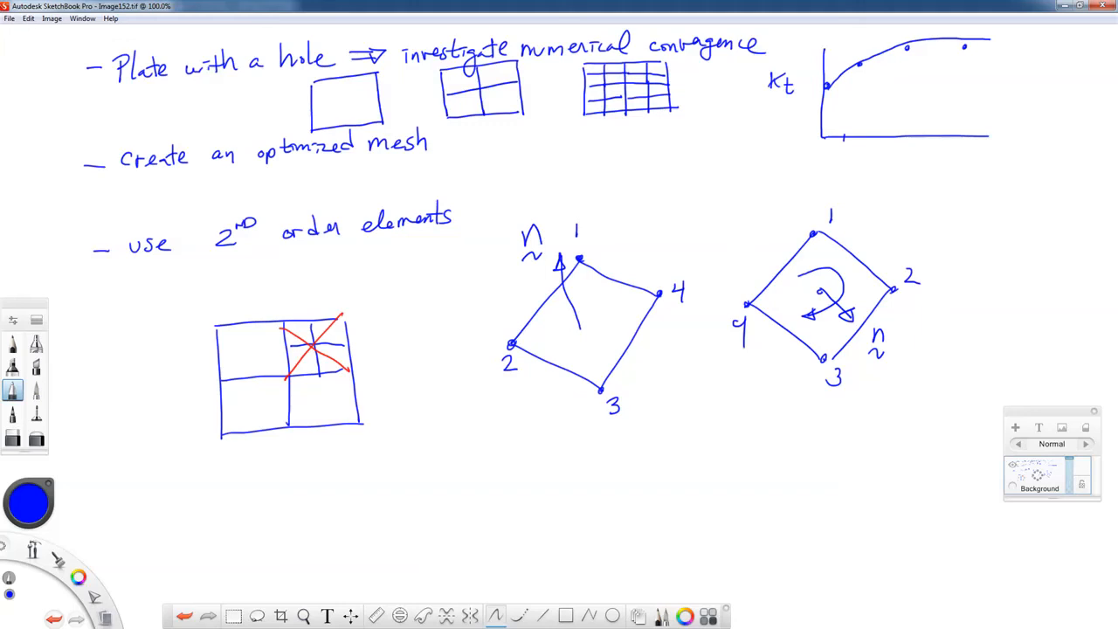
Switch back to HyperMesh and export the displayed mesh as an Abaqus Standard3D solver deck to optimized-plate.inp, overwriting the existing file.
key(alt+Tab)
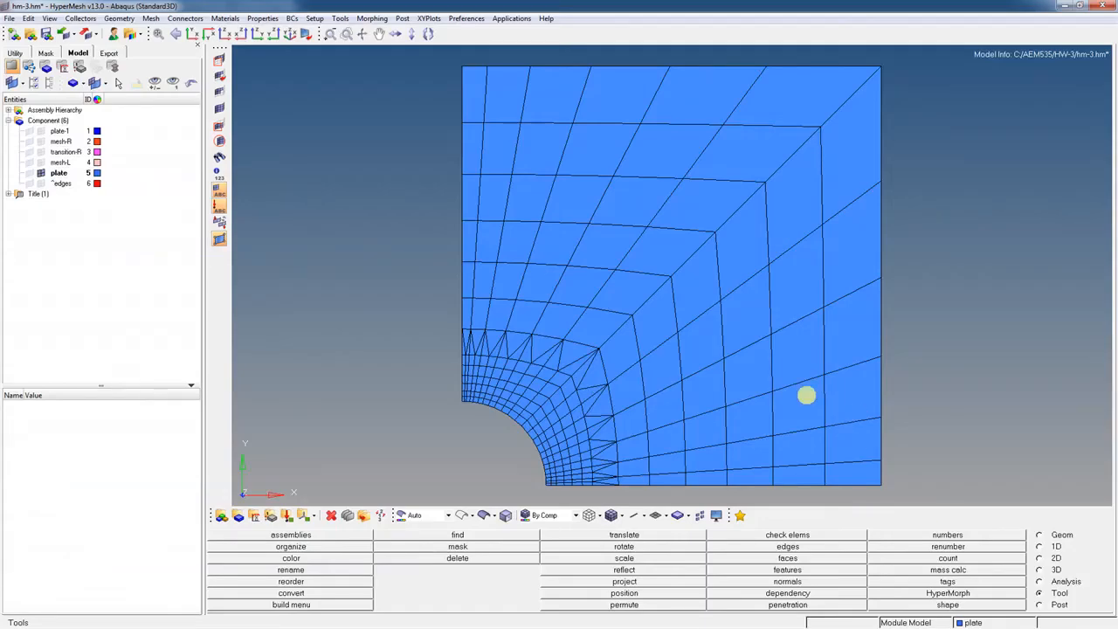
click(9, 18)
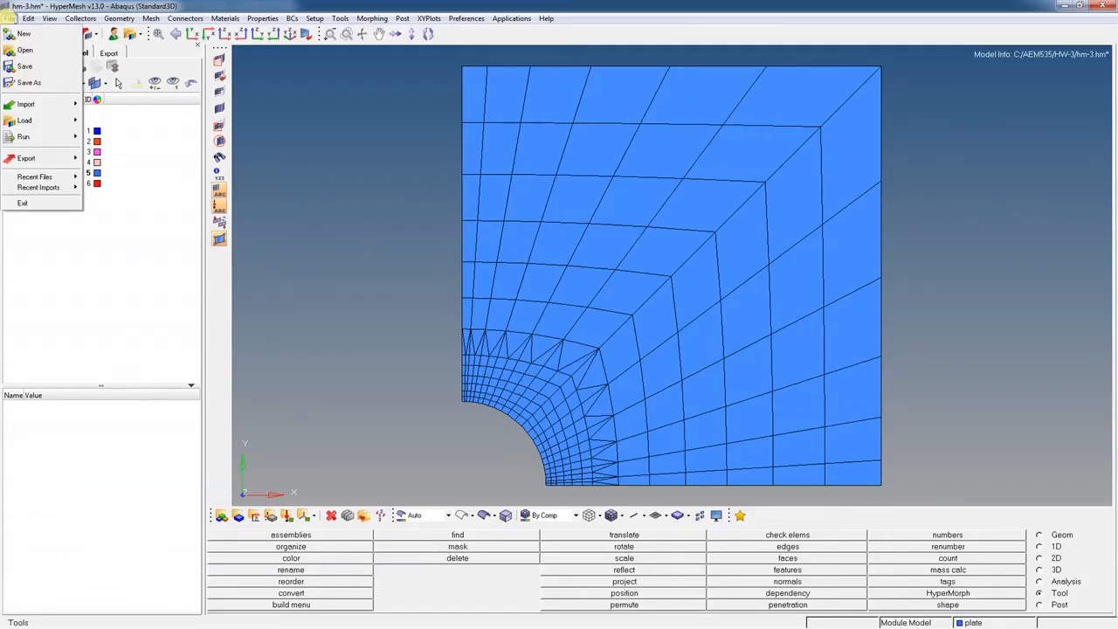
click(43, 3)
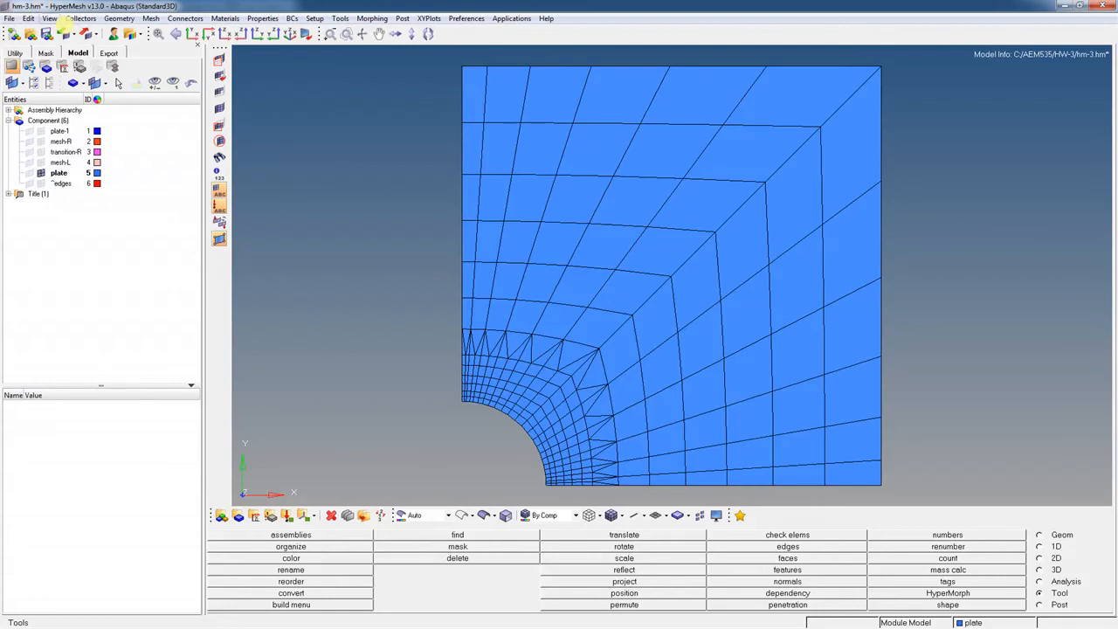
click(8, 18)
mouse_move(26, 120)
mouse_move(26, 158)
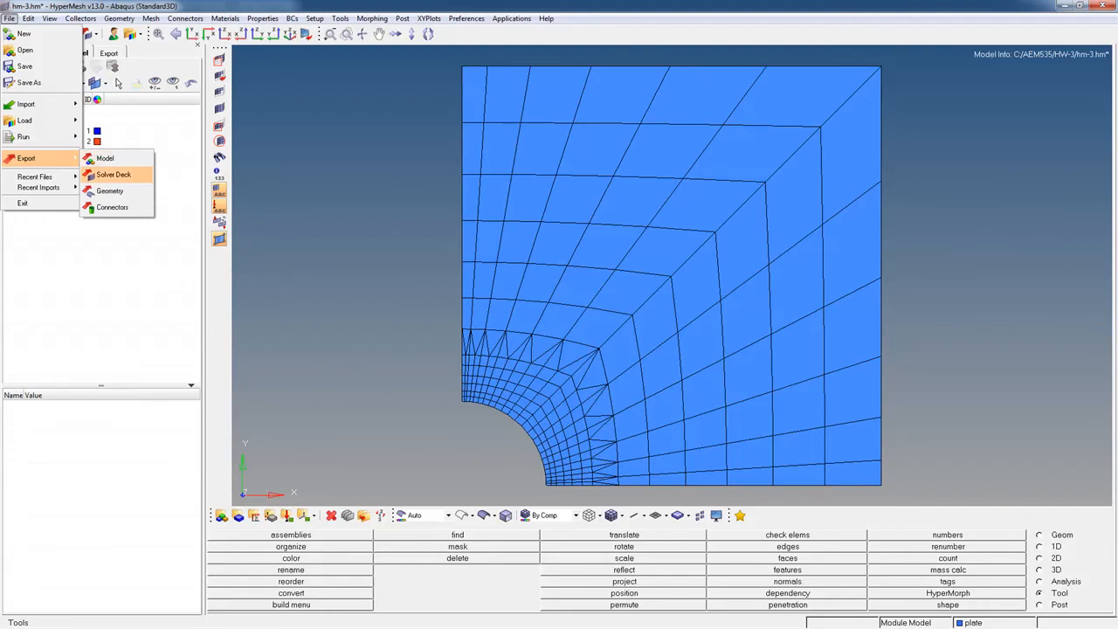
click(114, 175)
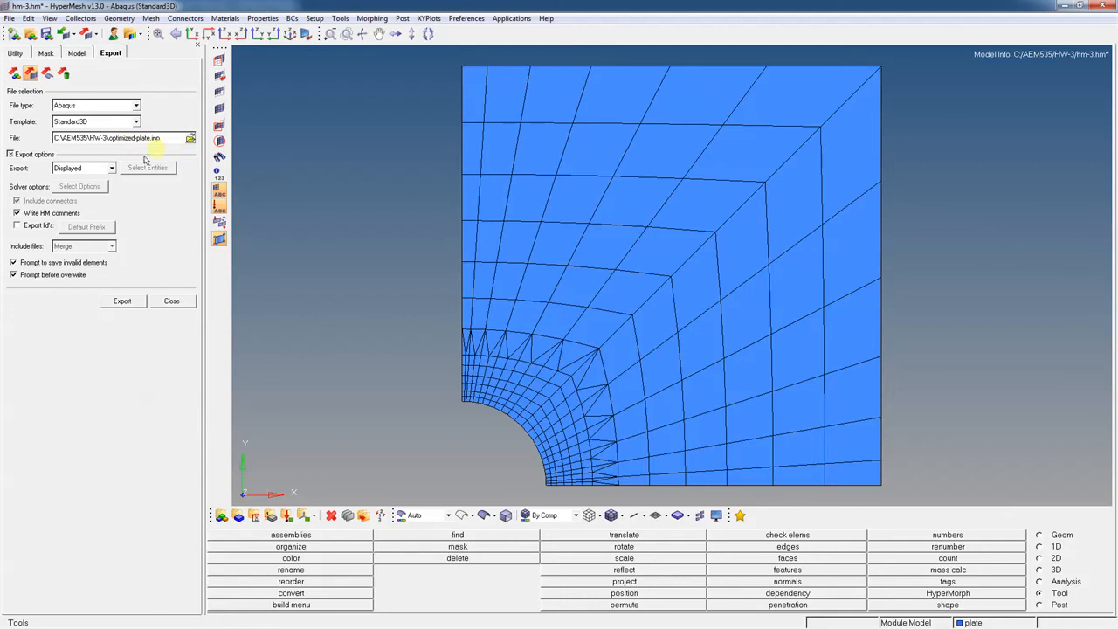
click(112, 169)
click(112, 168)
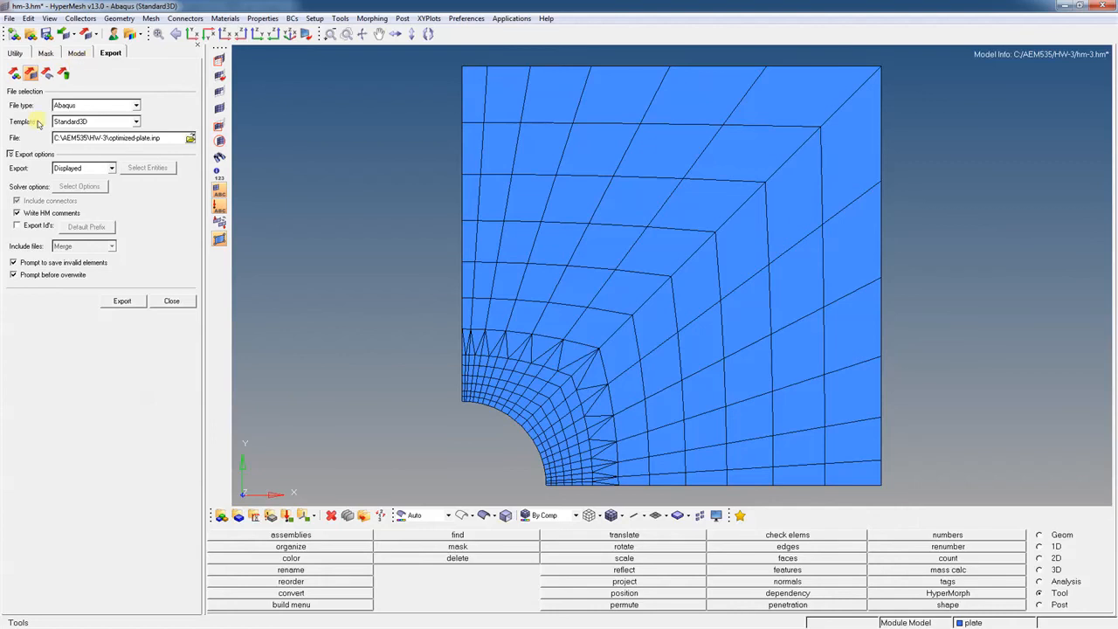
click(125, 302)
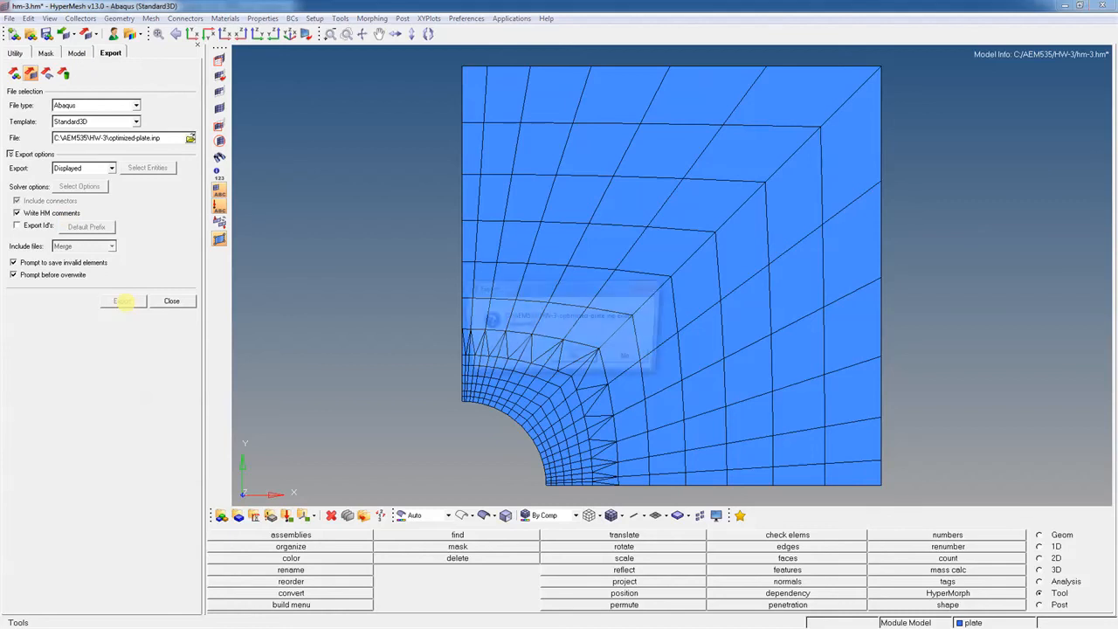
click(575, 360)
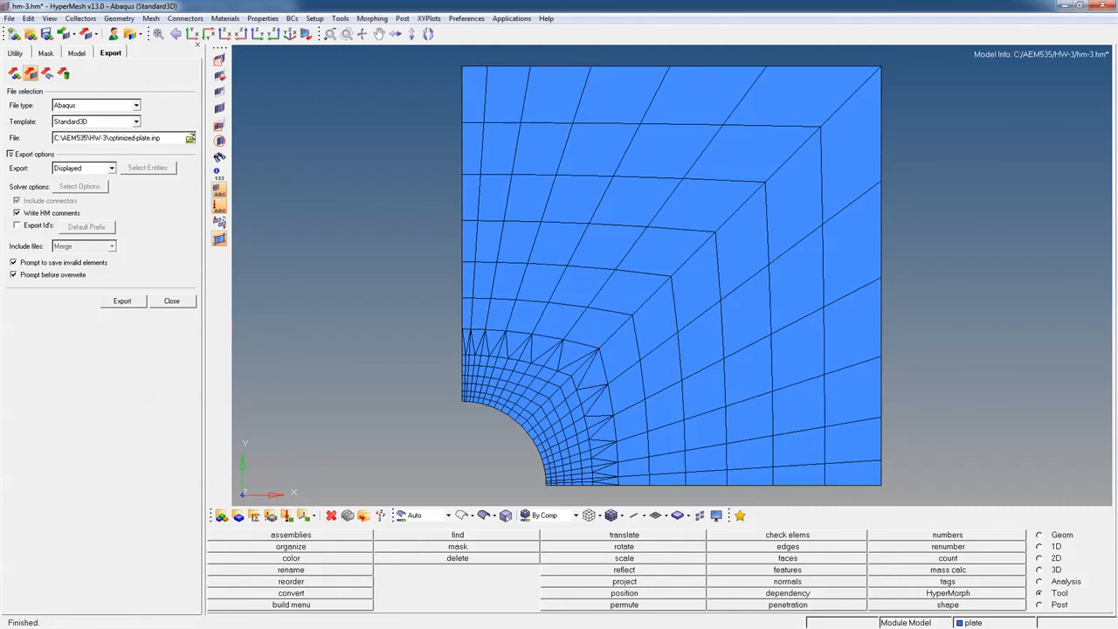
Switch to Crimson Editor, reload optimized-plate.inp, and examine its node list and the element type definitions for the plate set.
key(alt+Tab)
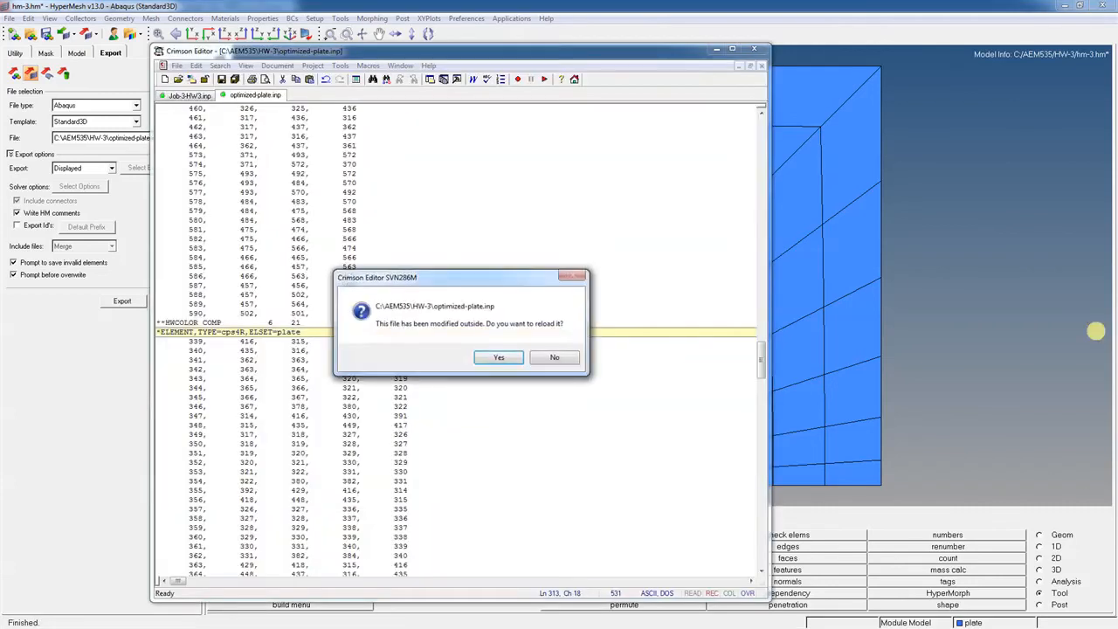
click(498, 357)
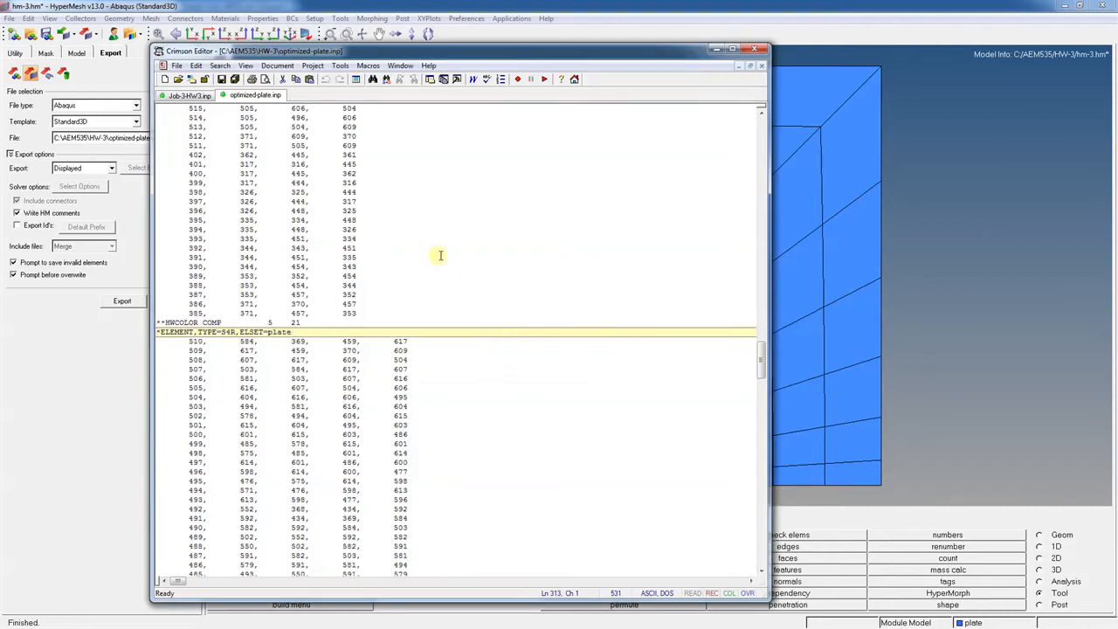
scroll(475, 278, up, 8)
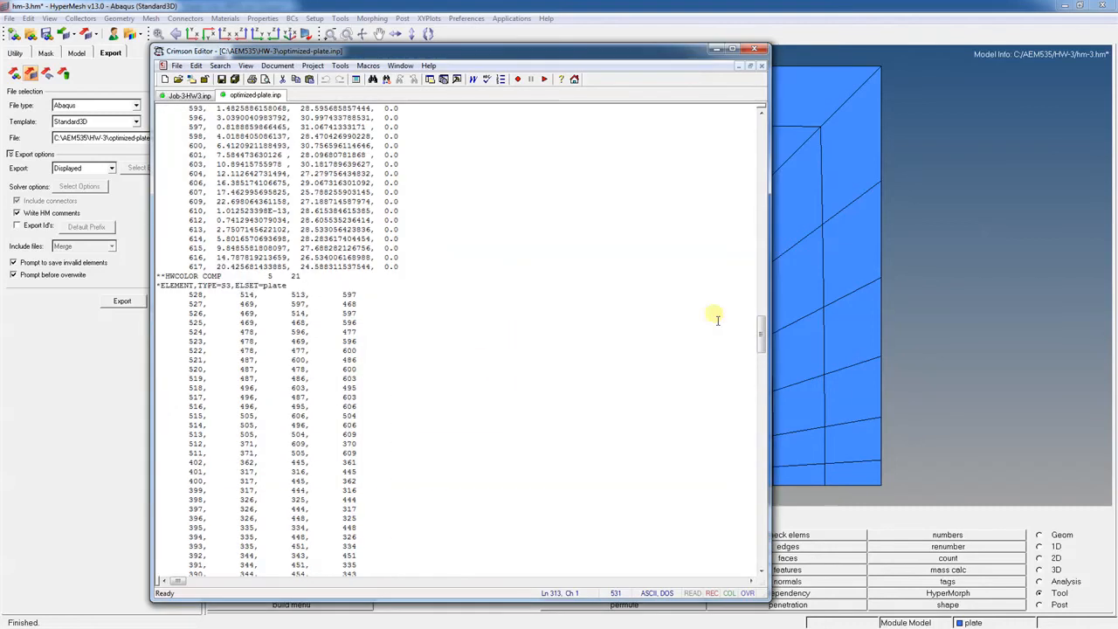
drag(762, 332, 763, 118)
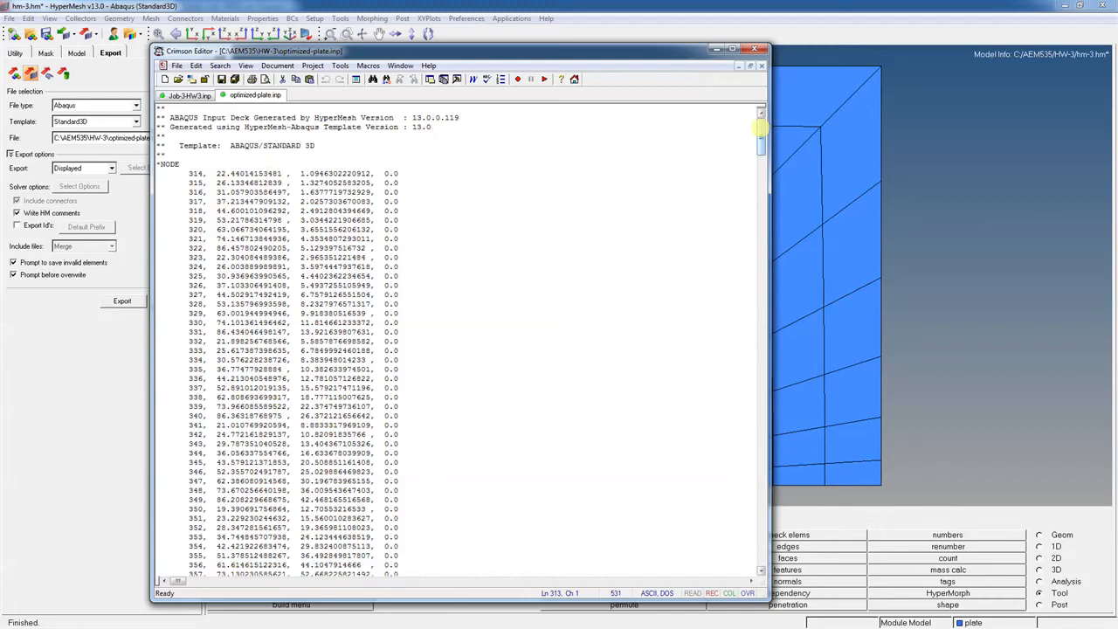
scroll(757, 154, down, 12)
drag(756, 154, 762, 363)
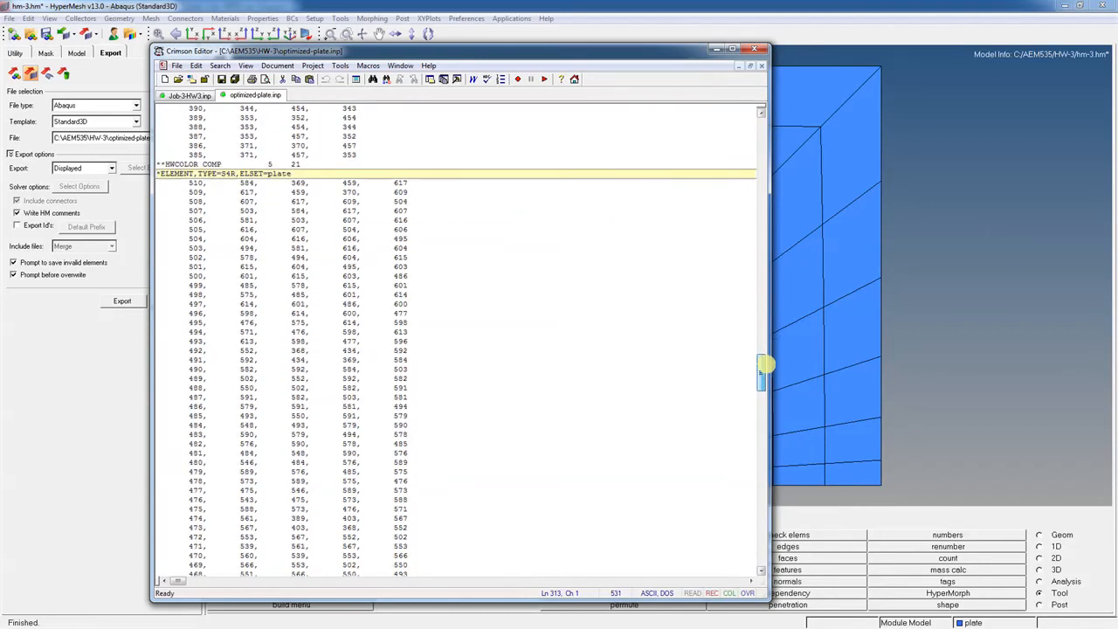
scroll(357, 258, up, 7)
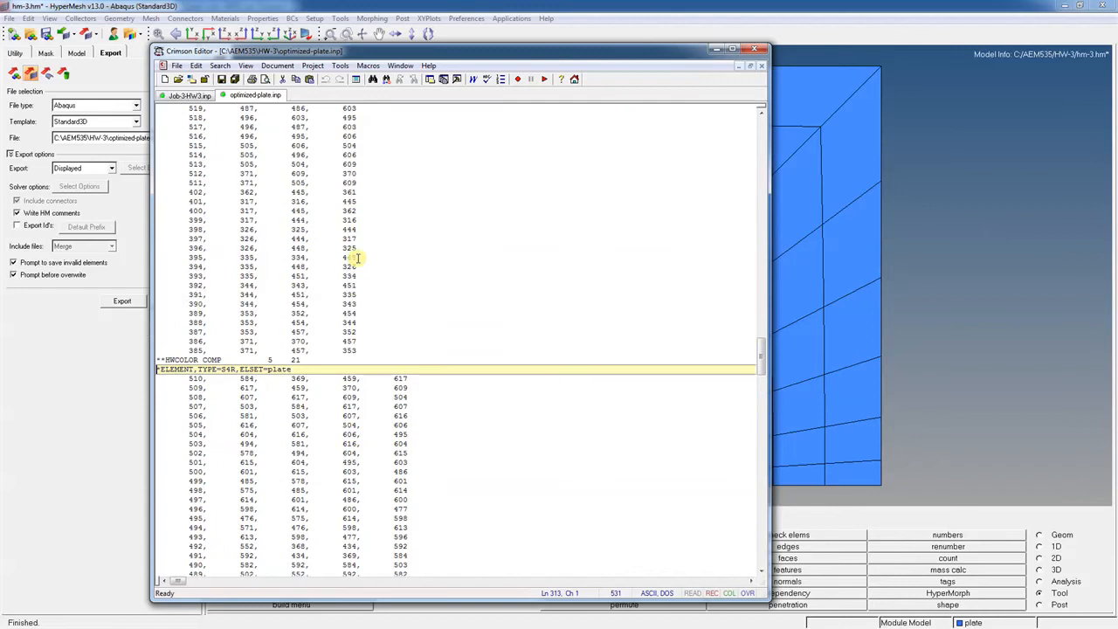
scroll(358, 258, up, 7)
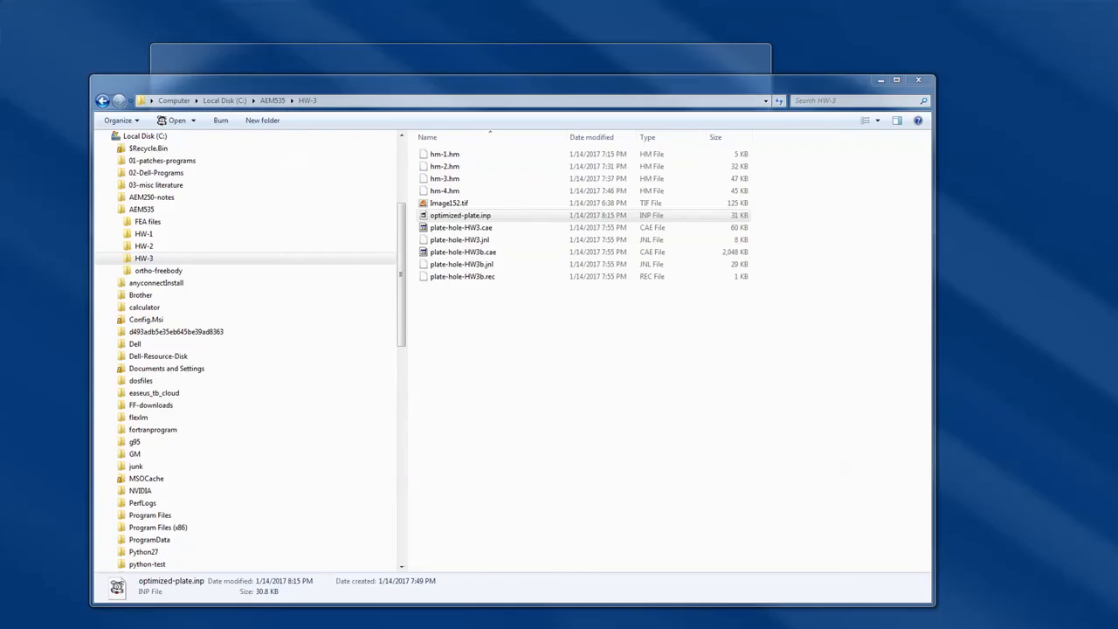
Open Job-3-HW3.inp from the temp folder on drive E in Crimson Editor and examine its element type definitions.
key(alt+Tab)
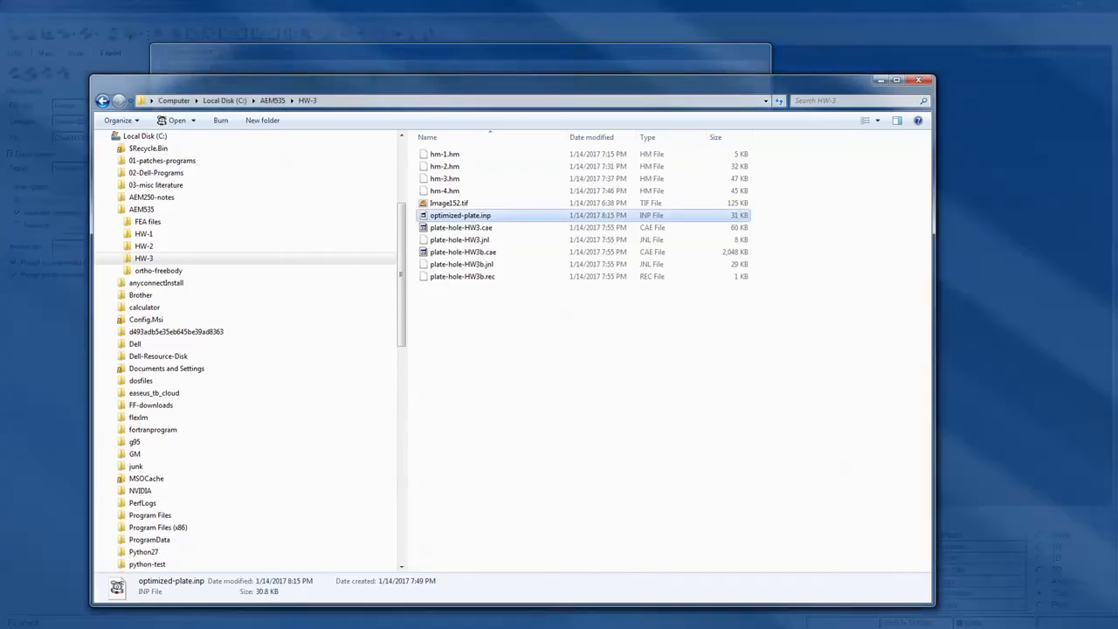
drag(395, 234, 401, 413)
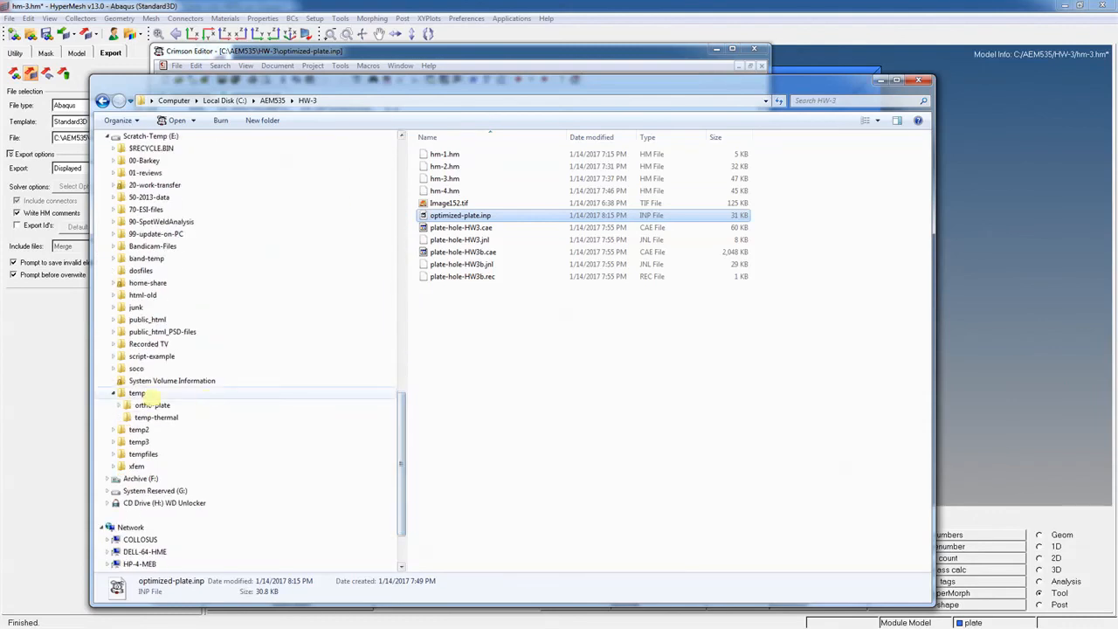
click(137, 393)
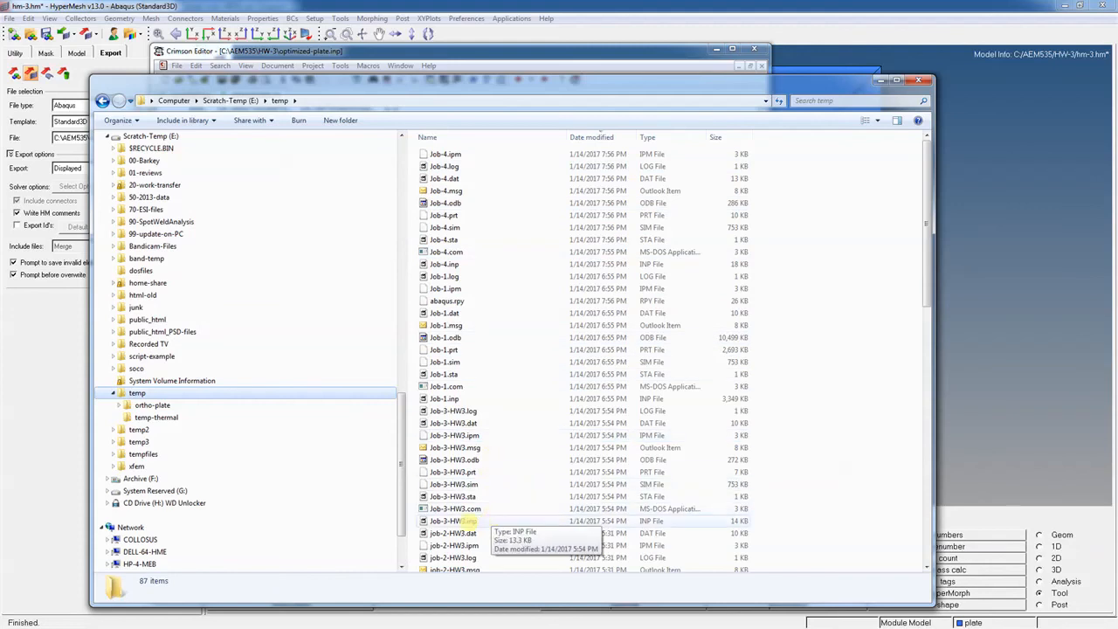
double_click(461, 521)
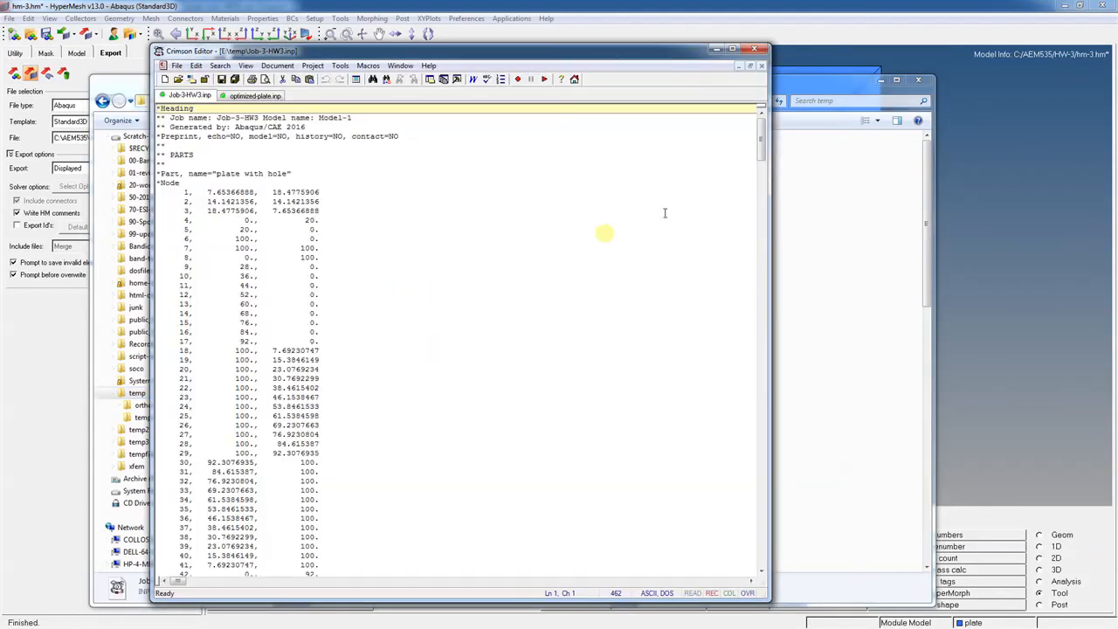
drag(761, 137, 762, 306)
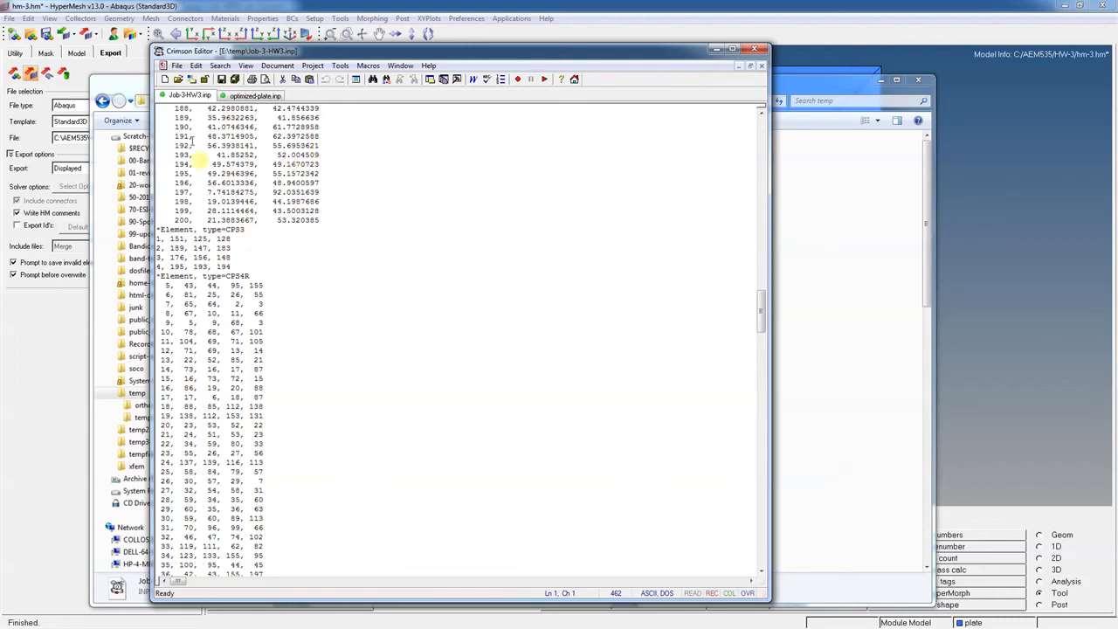
Change the element type of the S3 block in optimized-plate.inp to cps3.
click(245, 95)
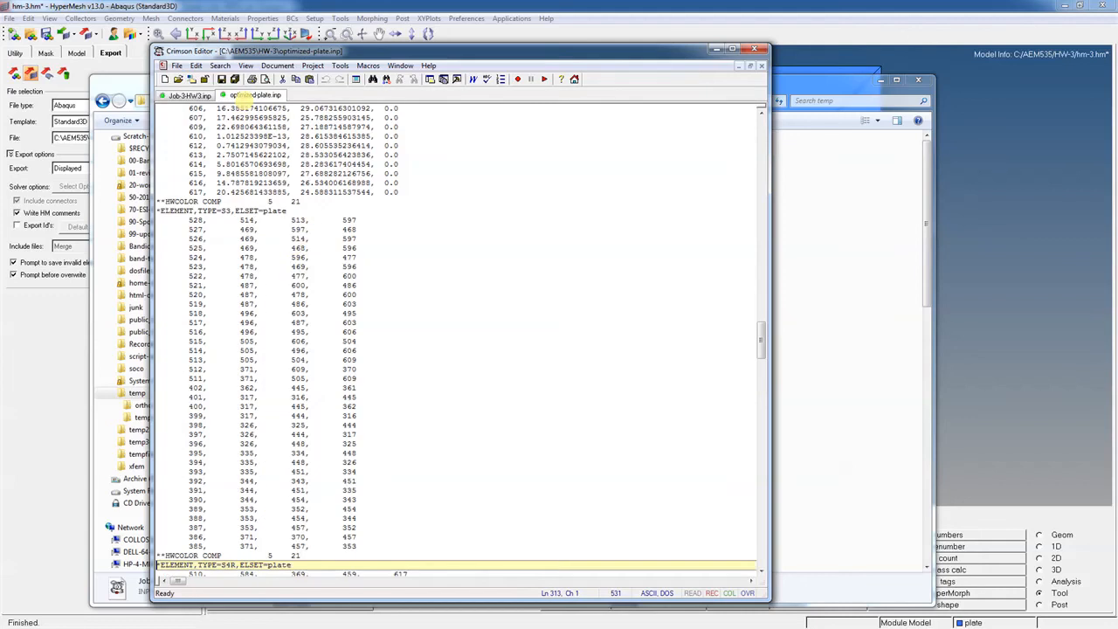
click(231, 210)
key(BackSpace)
key(BackSpace)
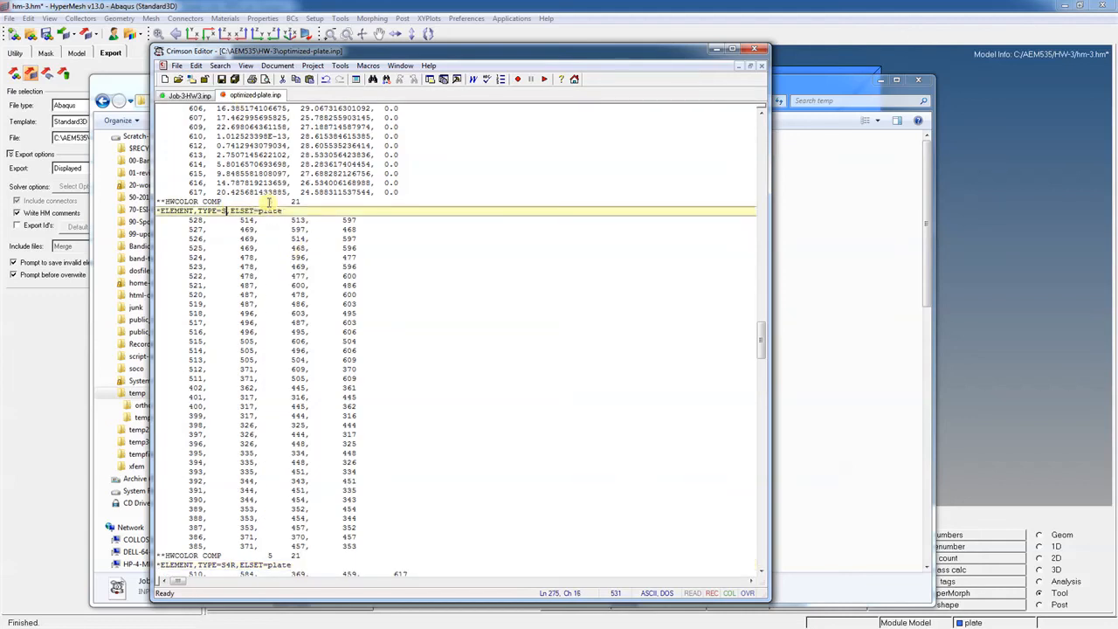
text(cps3)
Change the element type of the S4R block to cps4R and save optimized-plate.inp.
scroll(269, 203, down, 3)
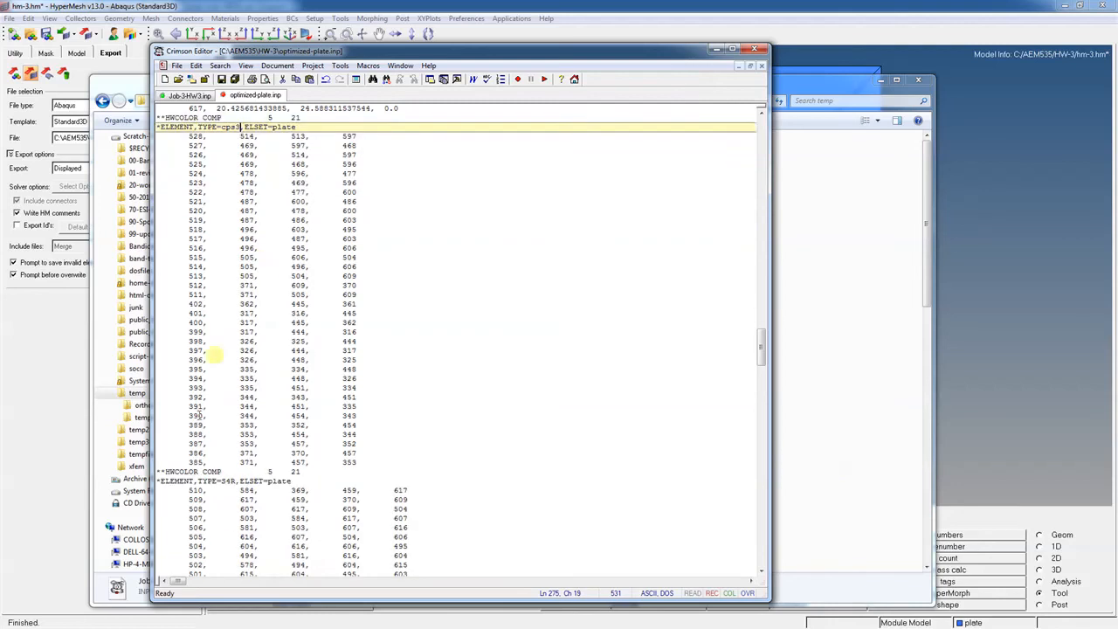
click(231, 480)
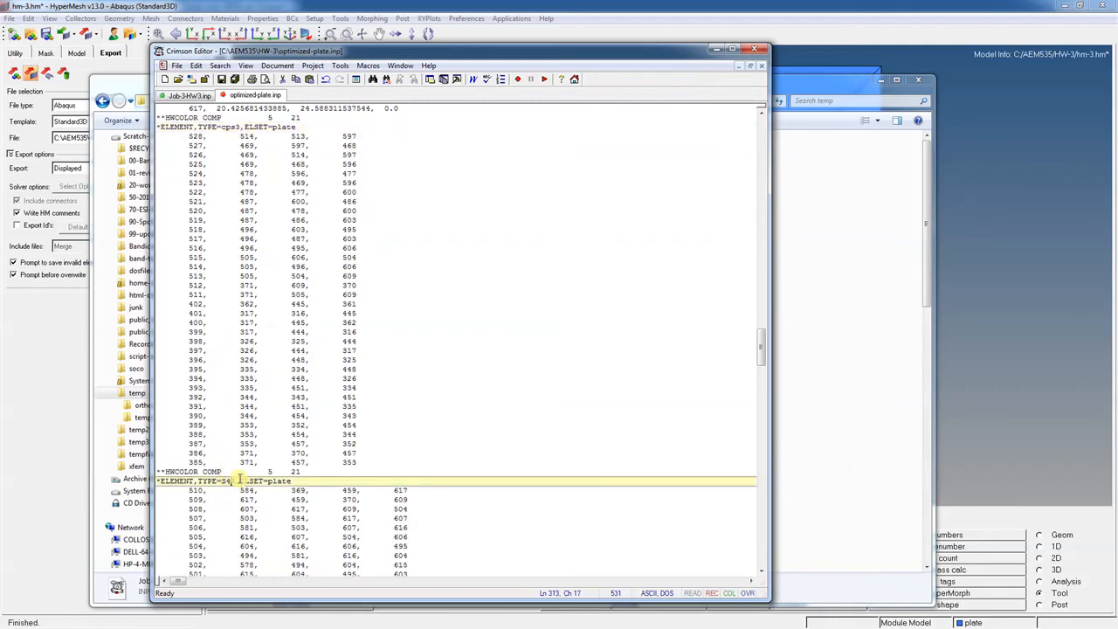
key(BackSpace)
text(cps)
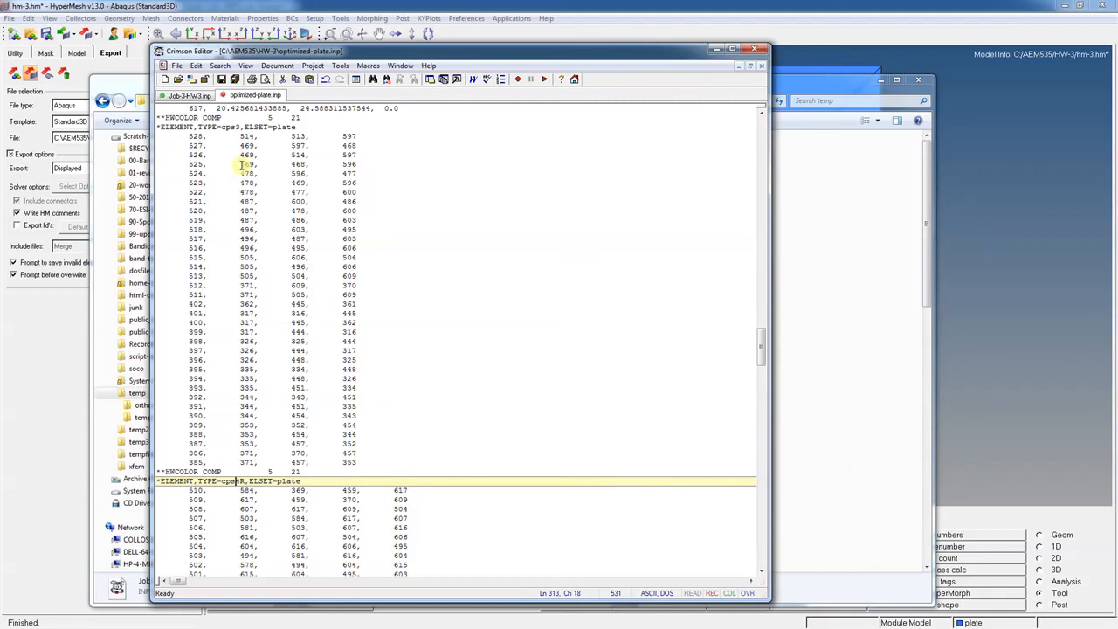
click(221, 79)
drag(761, 341, 773, 122)
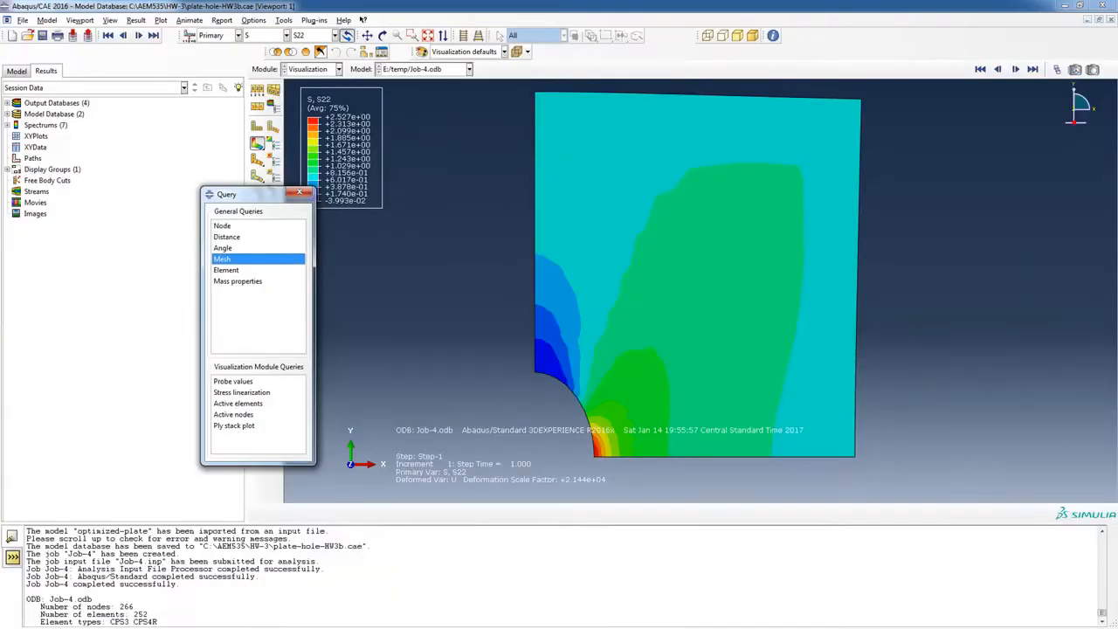
Switch to Abaqus/CAE, close the Query dialog, and delete the existing optimized-plate model from the model database.
click(299, 192)
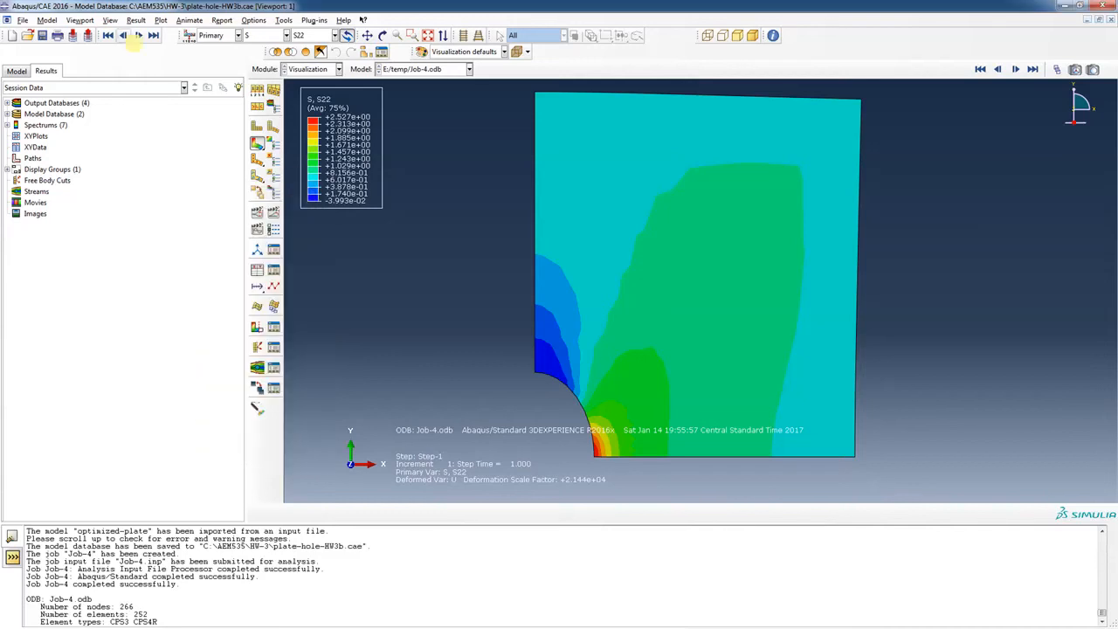
click(17, 71)
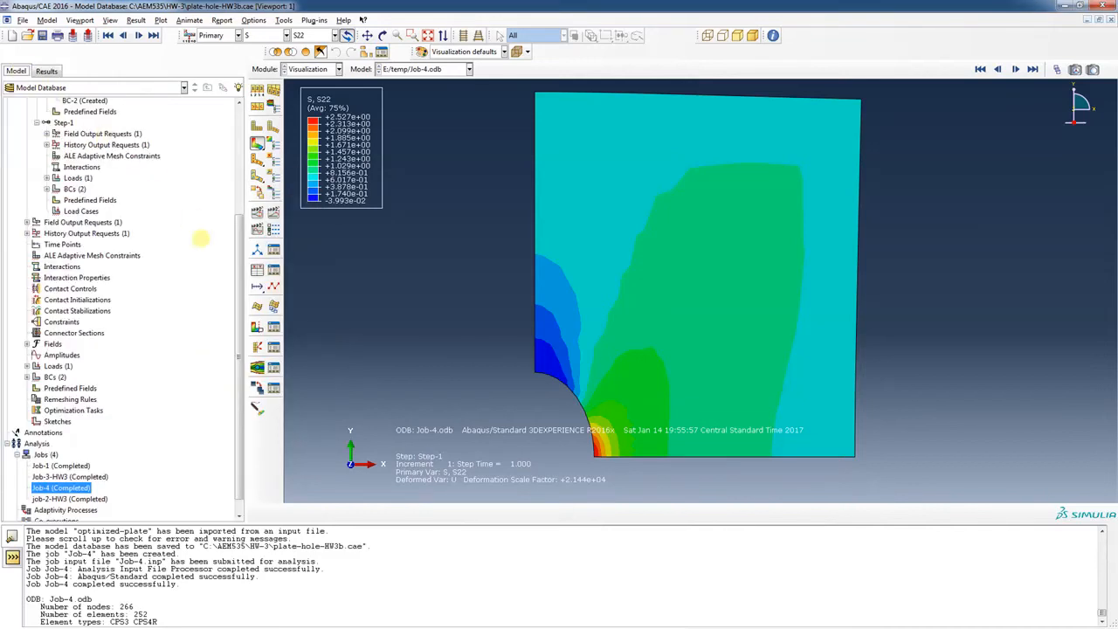
drag(242, 251, 219, 111)
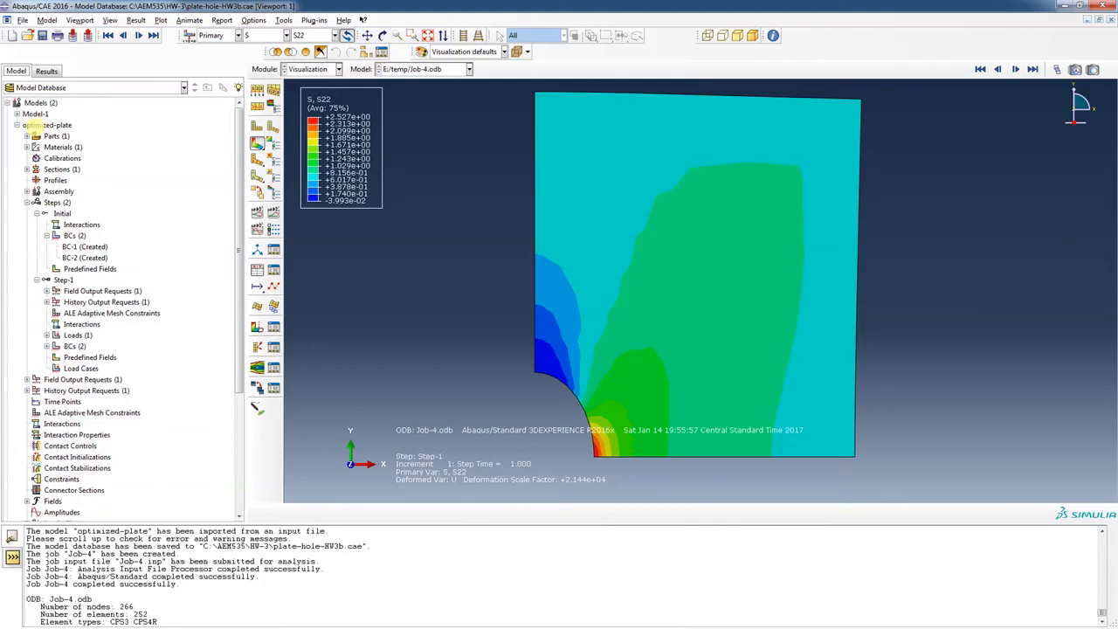
right_click(31, 125)
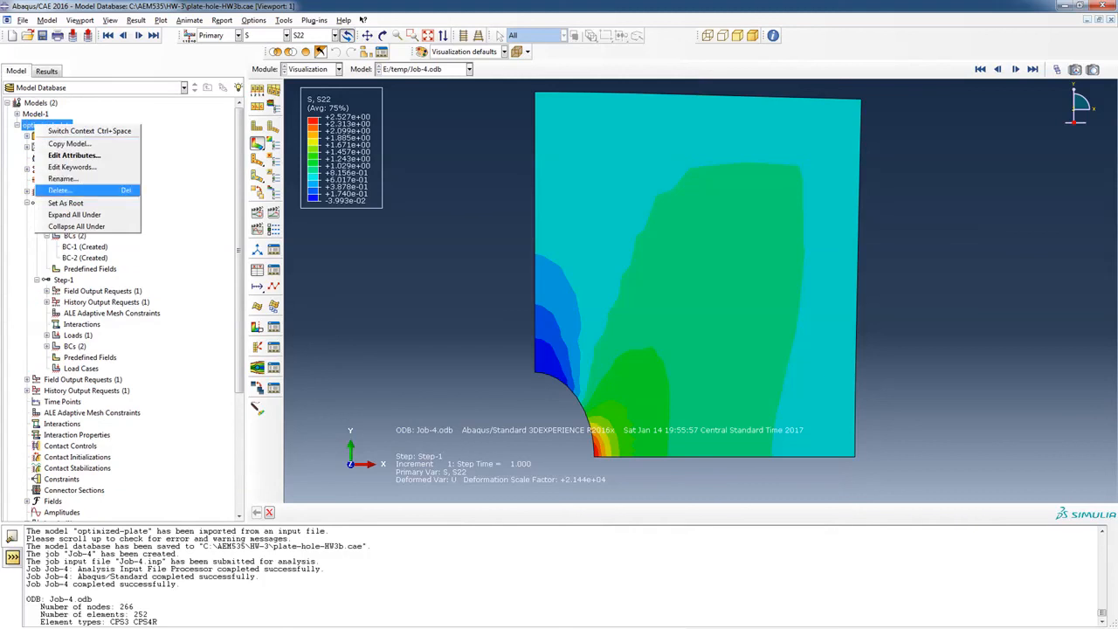
click(59, 190)
click(521, 329)
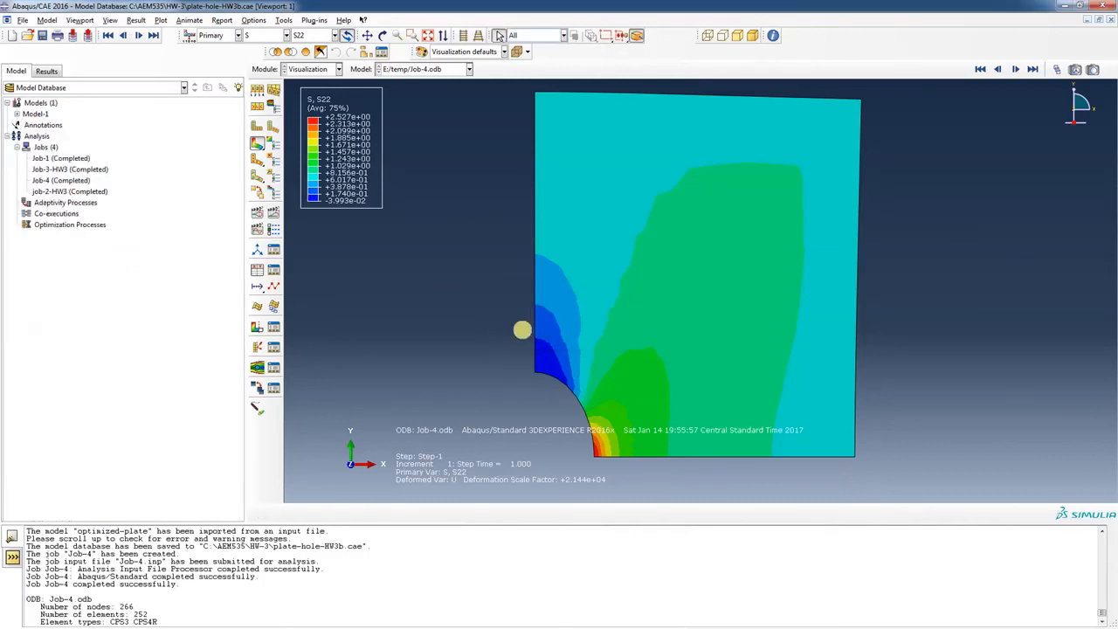
click(39, 102)
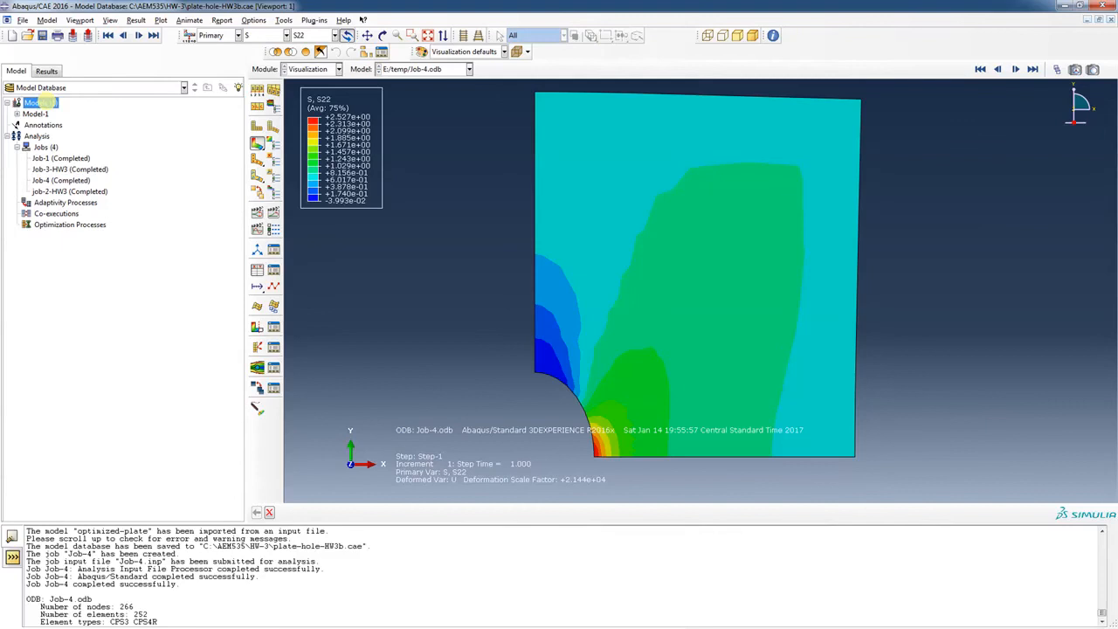
double_click(39, 102)
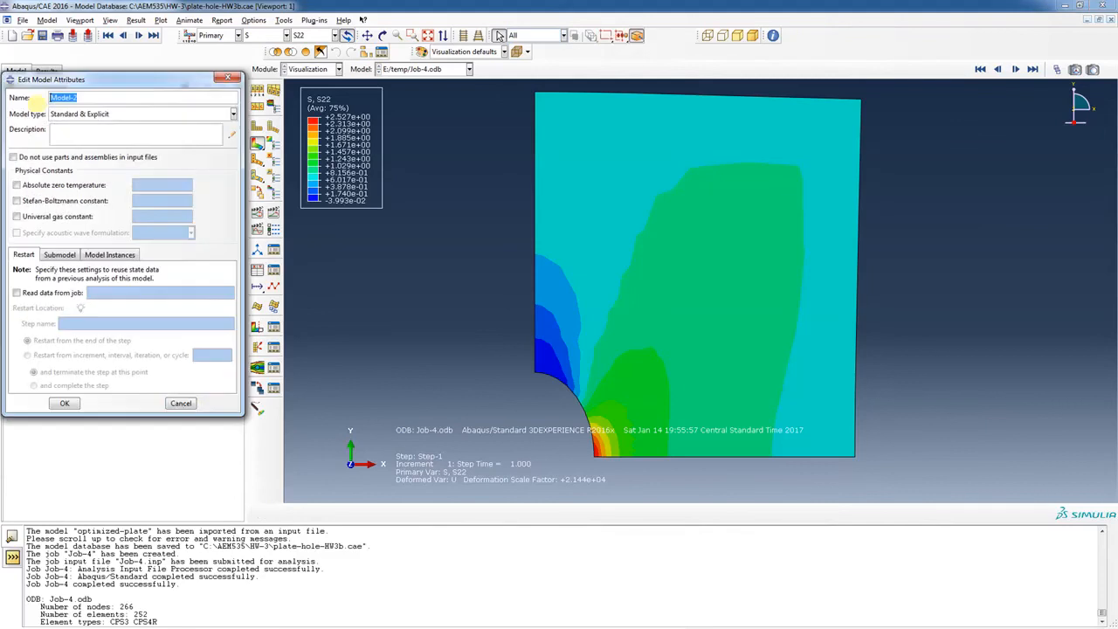
click(181, 403)
click(122, 262)
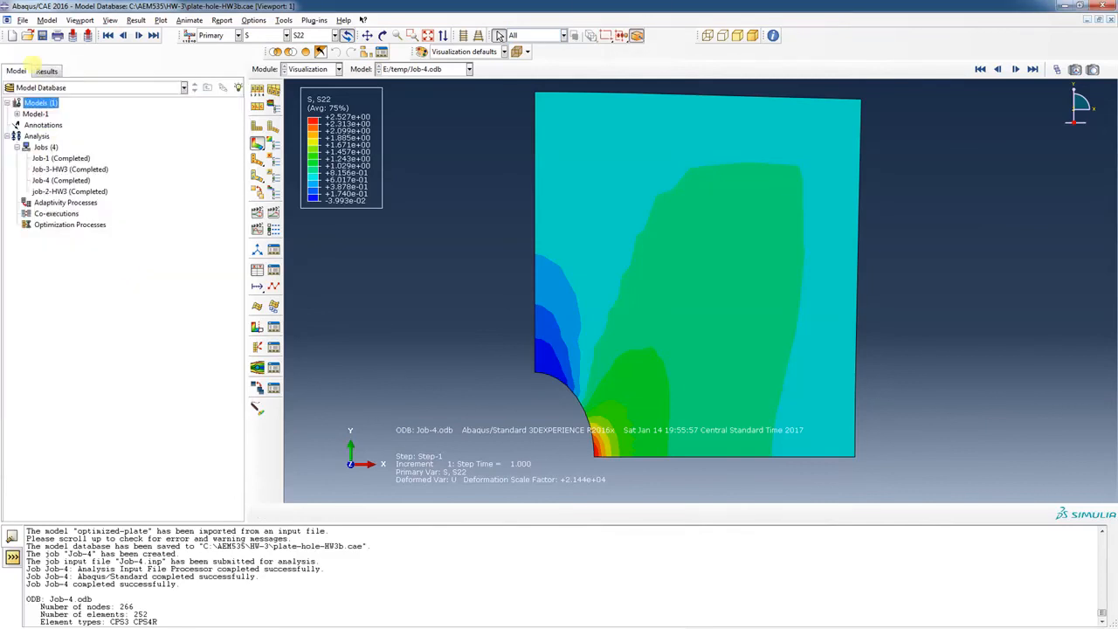
Import optimized-plate.inp from the HW-3 folder as a new model.
click(22, 19)
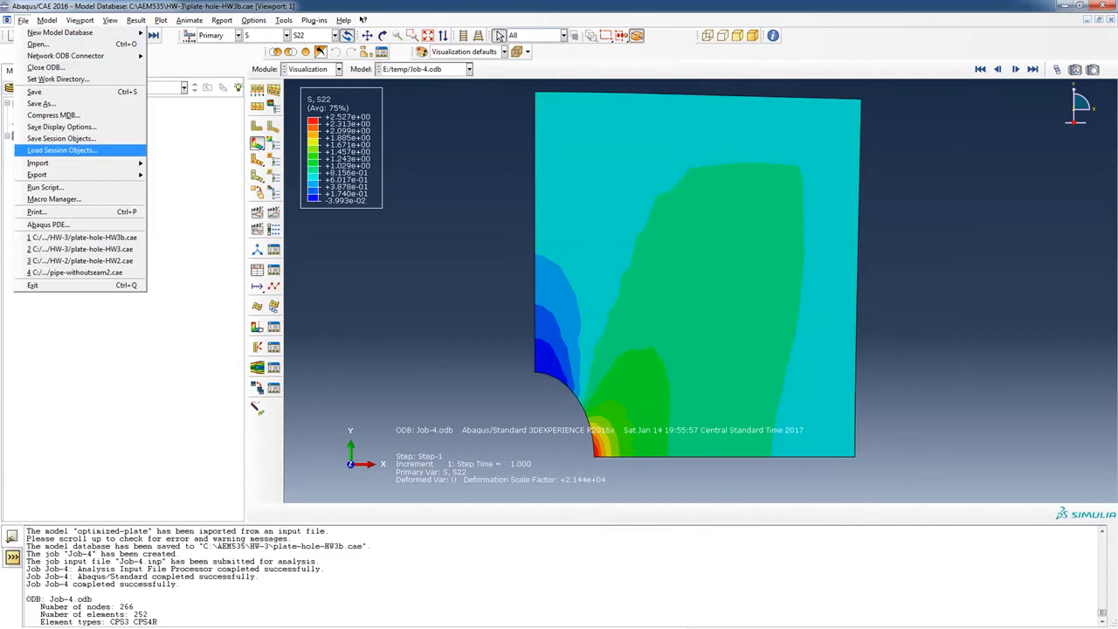
mouse_move(131, 162)
click(170, 198)
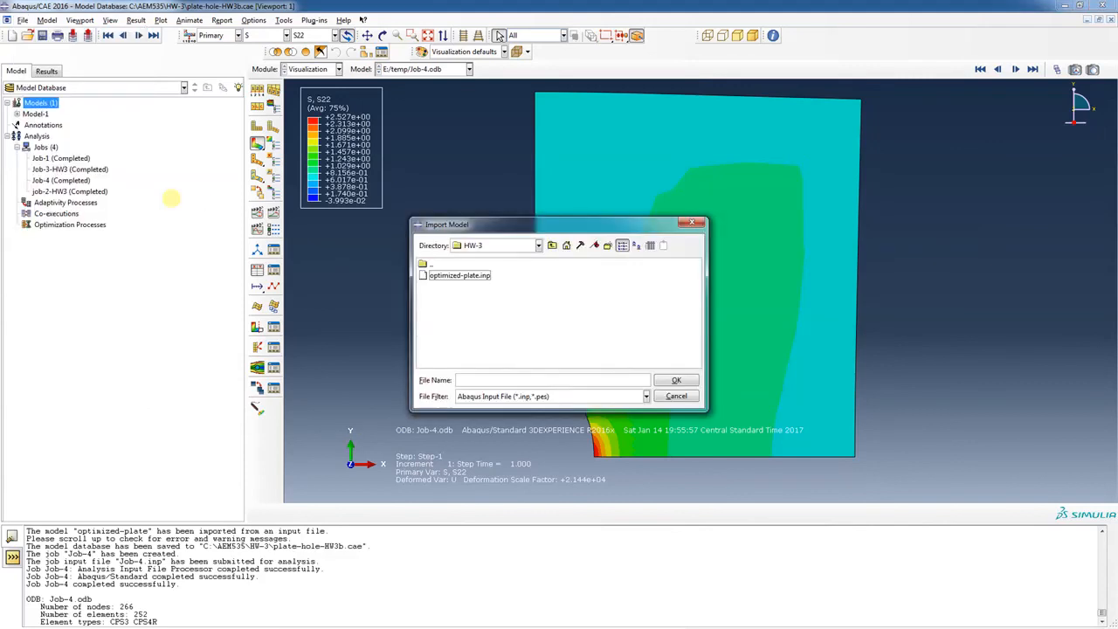
click(472, 276)
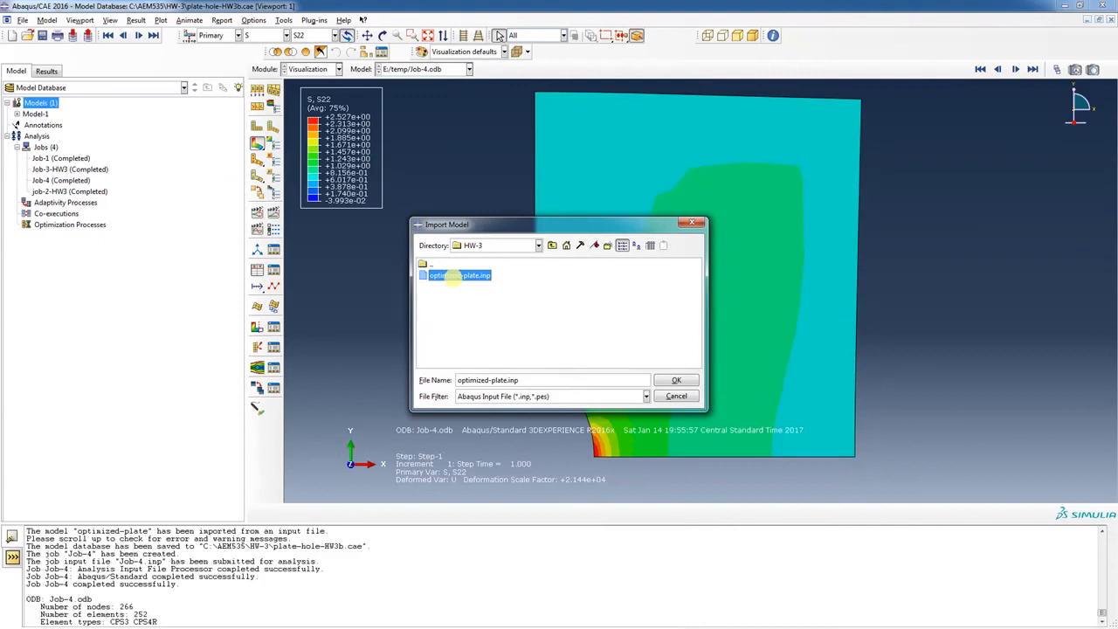
click(676, 379)
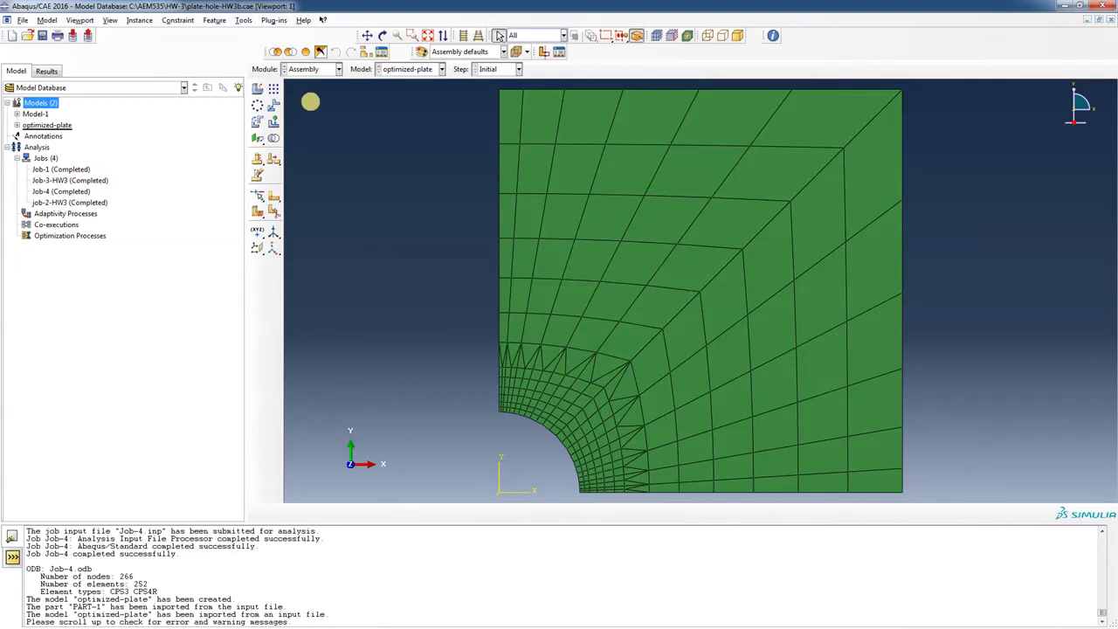
Expand the optimized-plate model in the model tree and switch to the Property module.
click(17, 124)
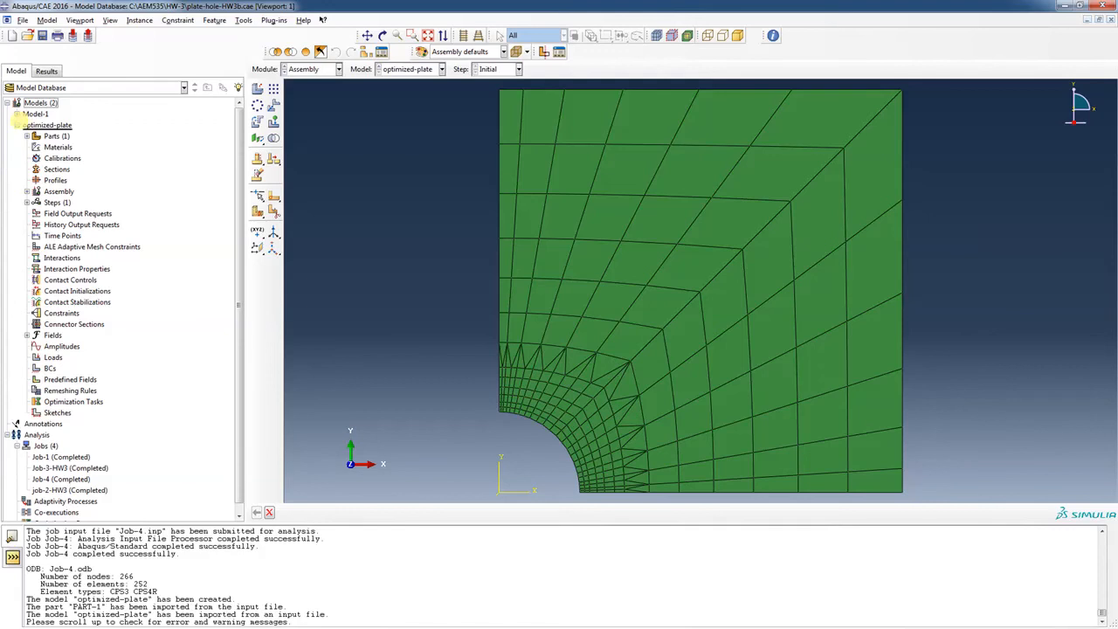
click(16, 114)
click(17, 114)
click(338, 69)
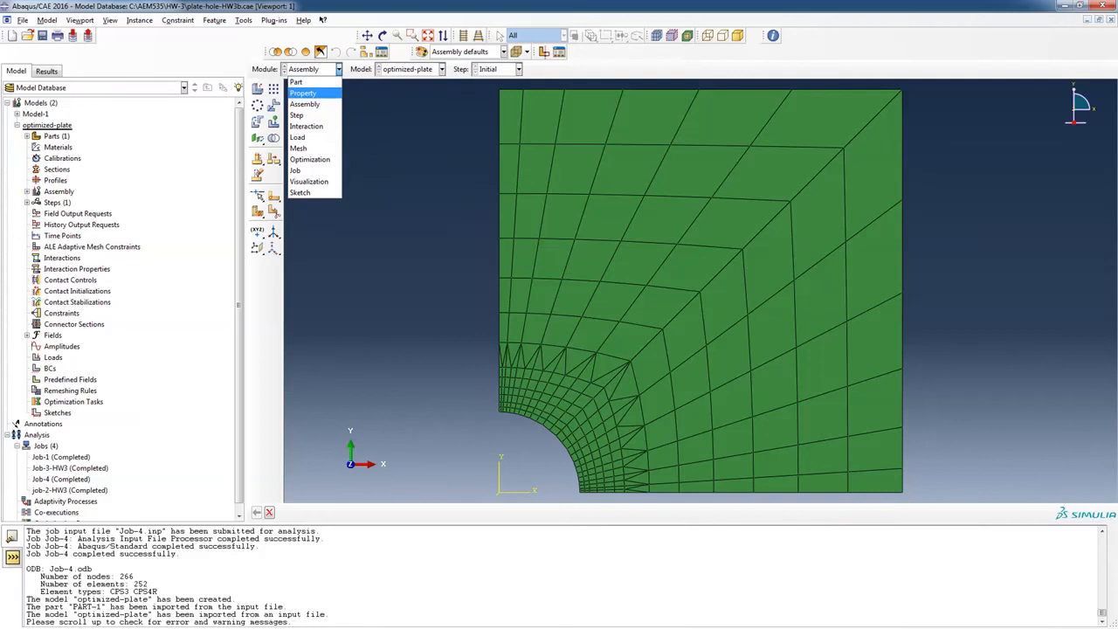
click(333, 98)
Create a new material for the optimized-plate model and add an elastic mechanical behavior to it.
click(257, 88)
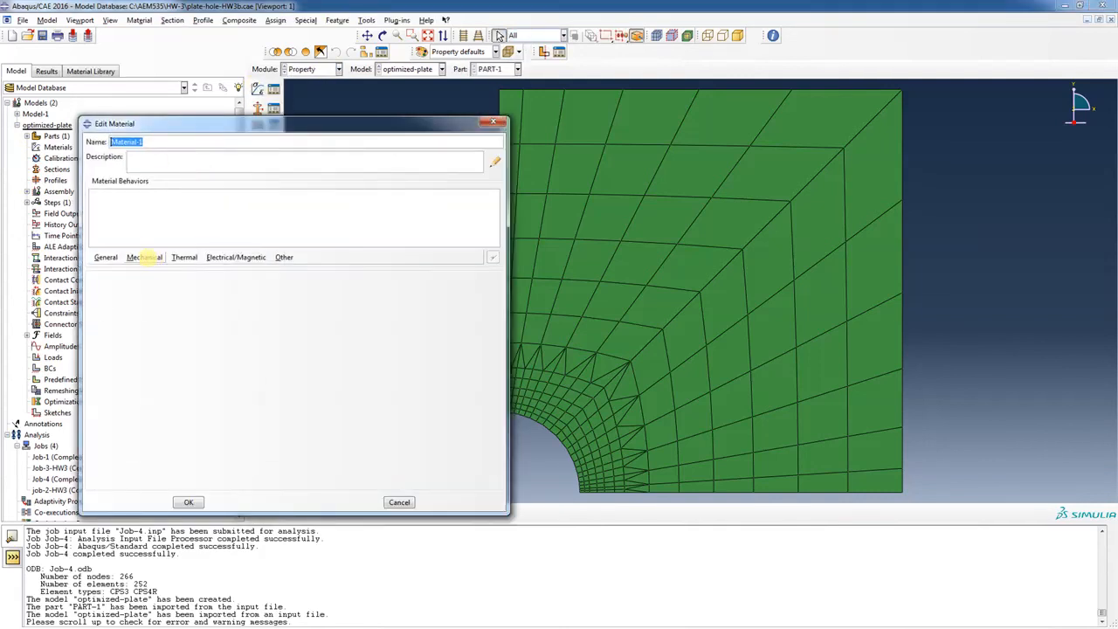
click(144, 257)
mouse_move(284, 257)
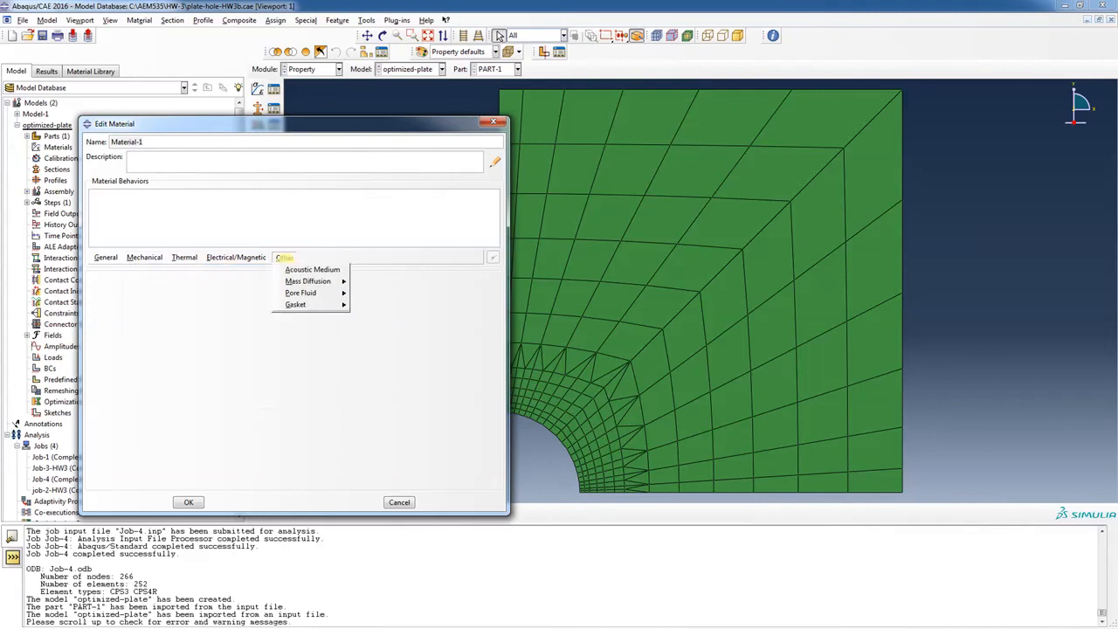
mouse_move(157, 258)
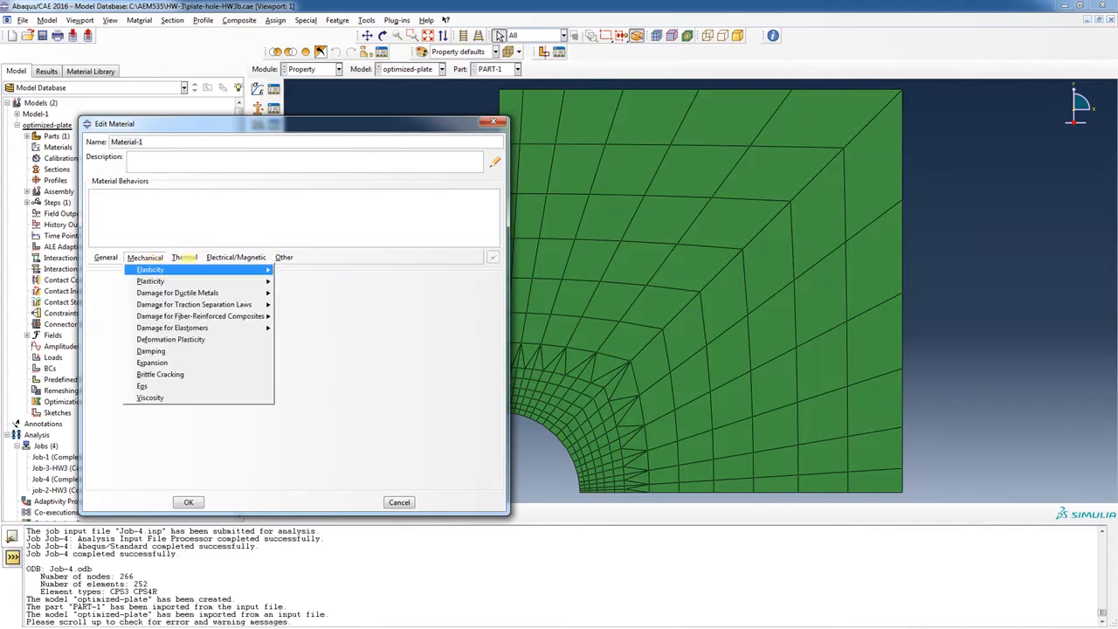
mouse_move(200, 269)
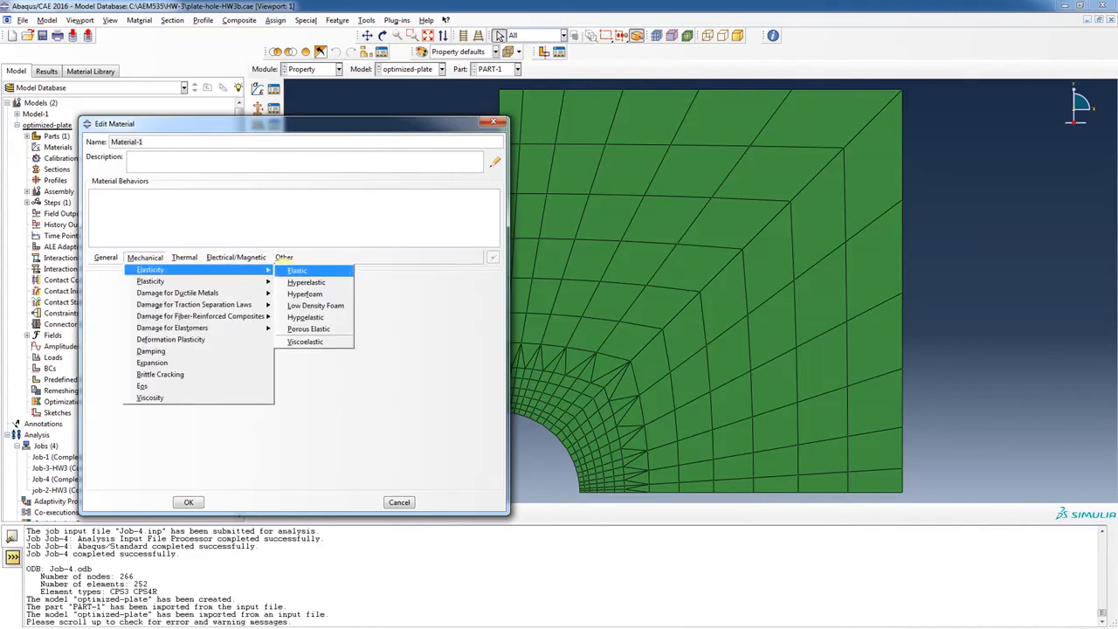
click(296, 270)
Set the material's Young's modulus to 210000 and Poisson's ratio to .3, and confirm the material definition.
click(140, 416)
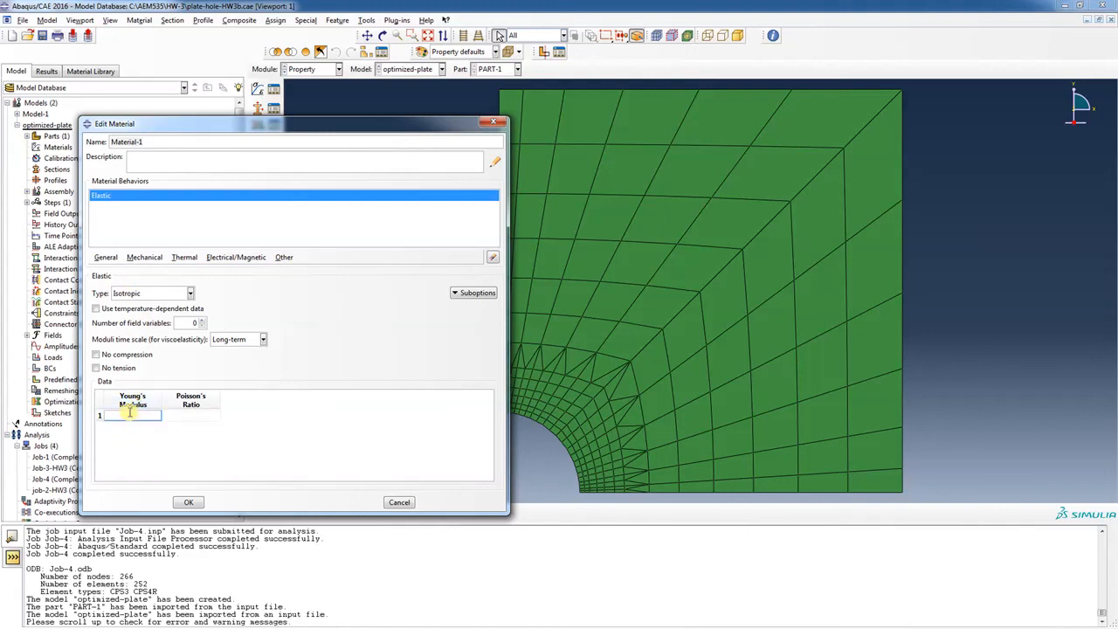
click(163, 416)
click(123, 415)
text(210000)
click(163, 416)
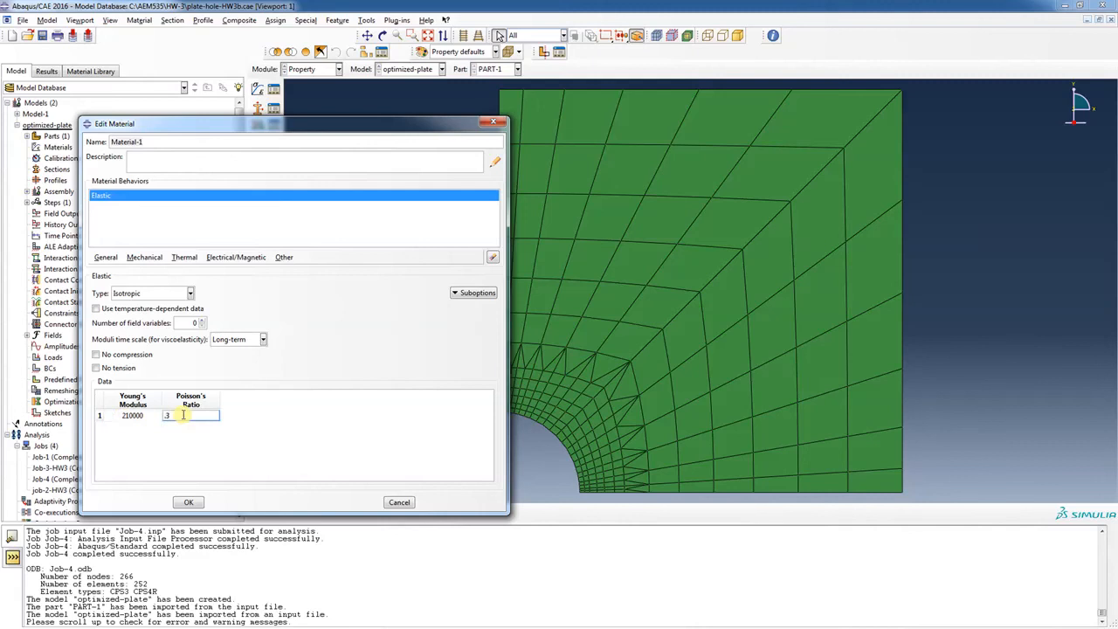
click(188, 502)
click(188, 502)
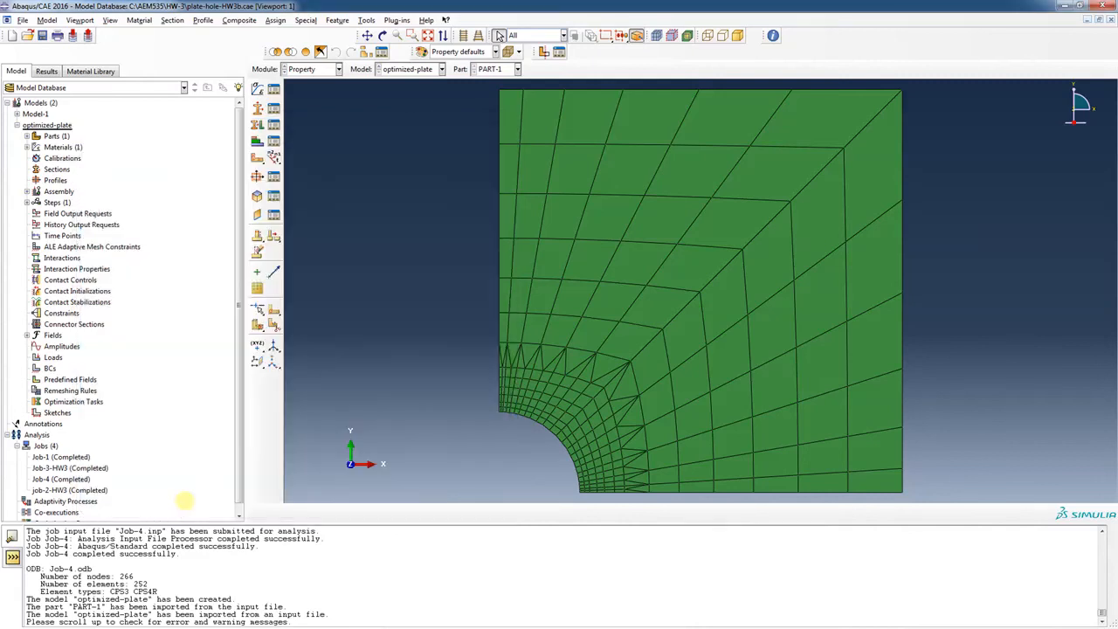
Create a solid homogeneous section using Material-1 with a plane stress/strain thickness of 1.
click(256, 109)
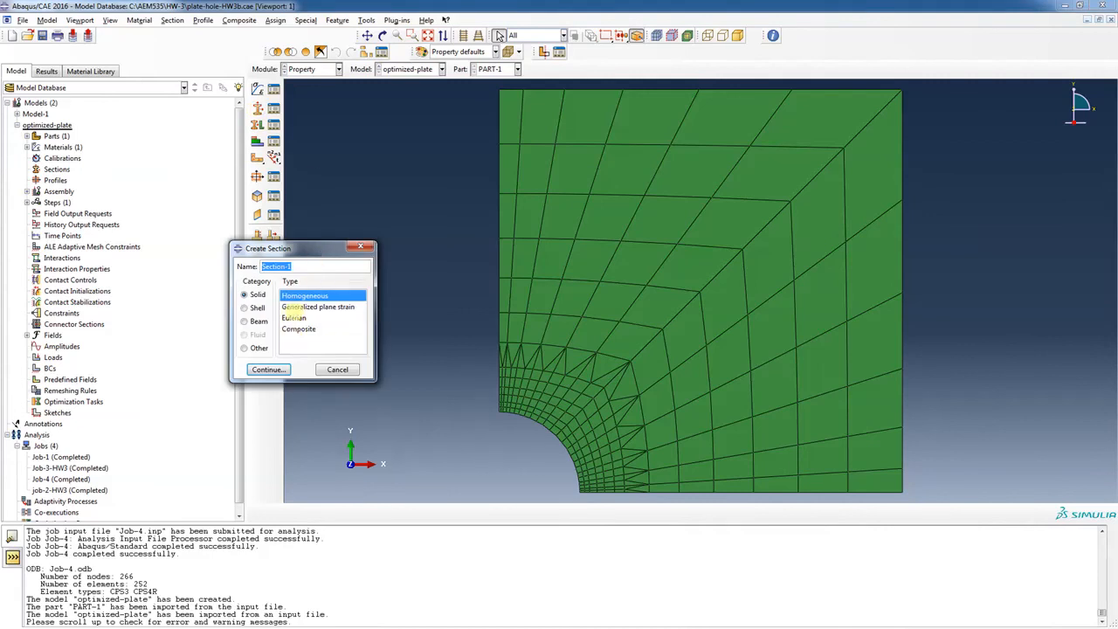
click(268, 370)
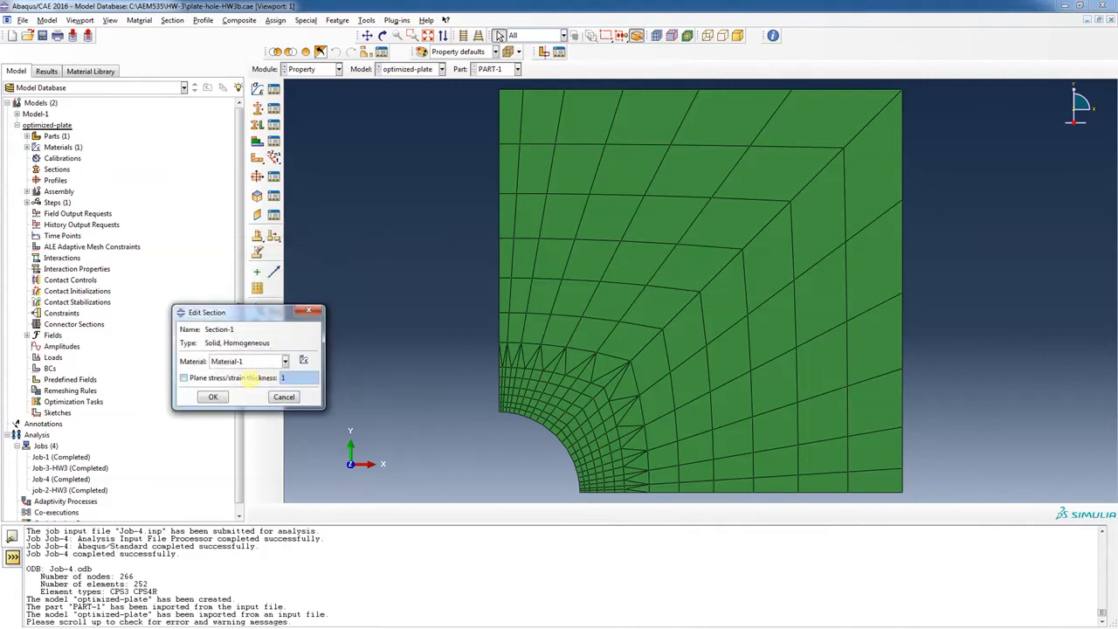
click(184, 377)
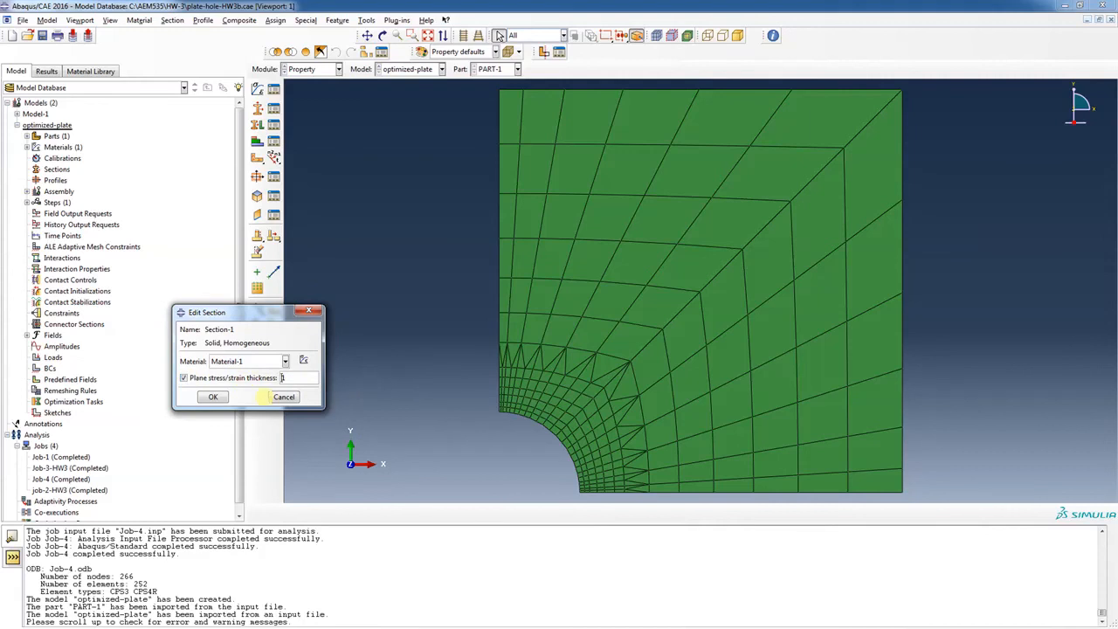
click(214, 397)
Assign the new homogeneous section to the entire plate mesh, taking the thickness from the section.
click(257, 124)
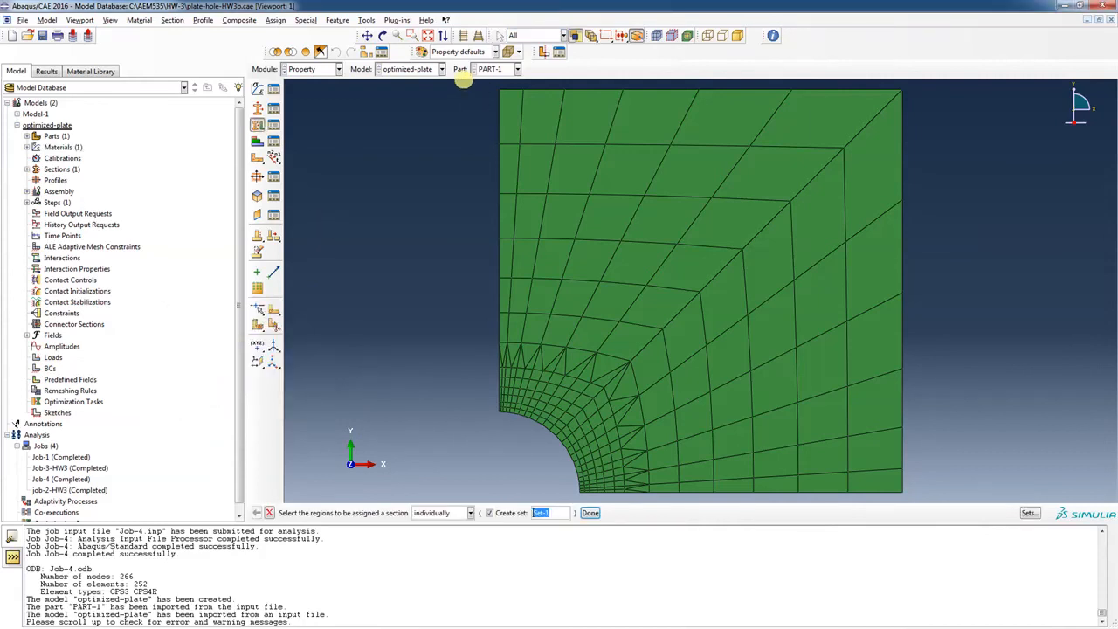
drag(473, 85, 924, 496)
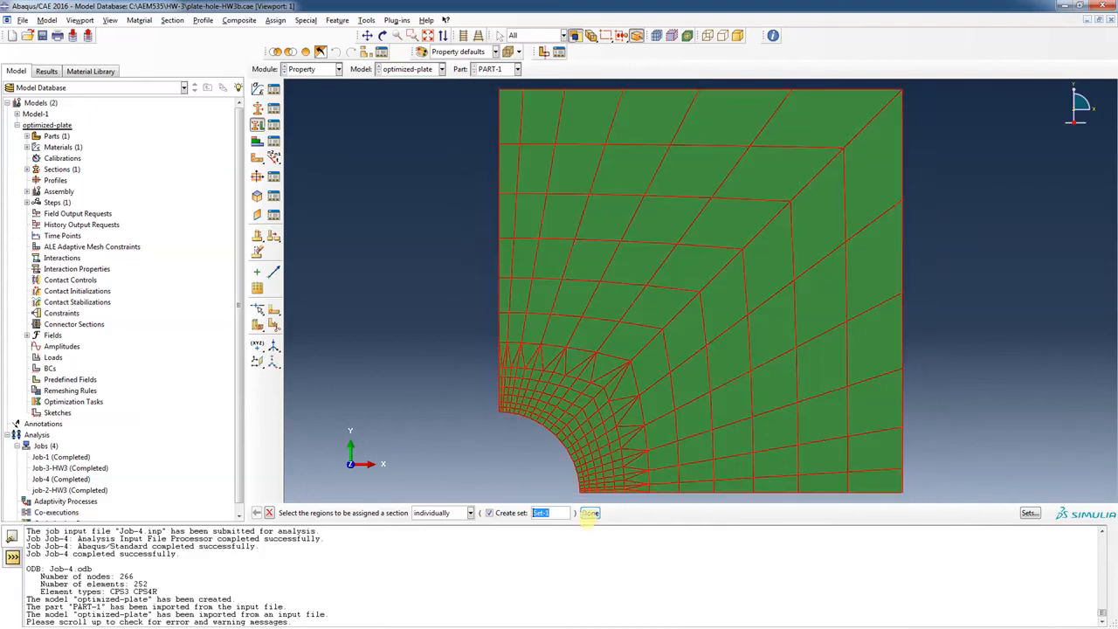
click(590, 513)
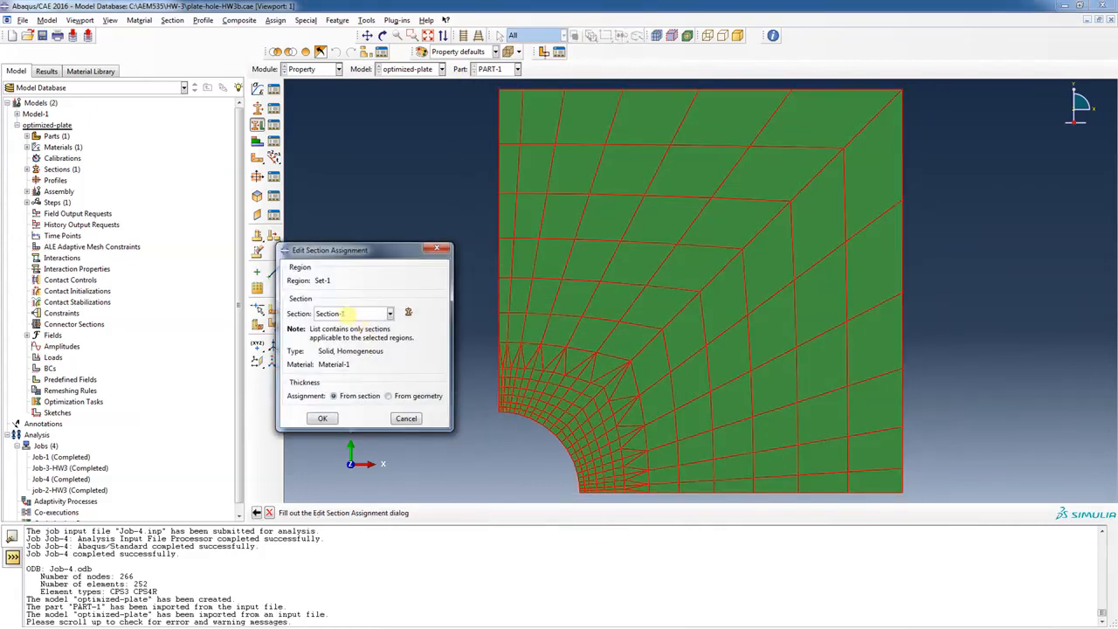
click(322, 419)
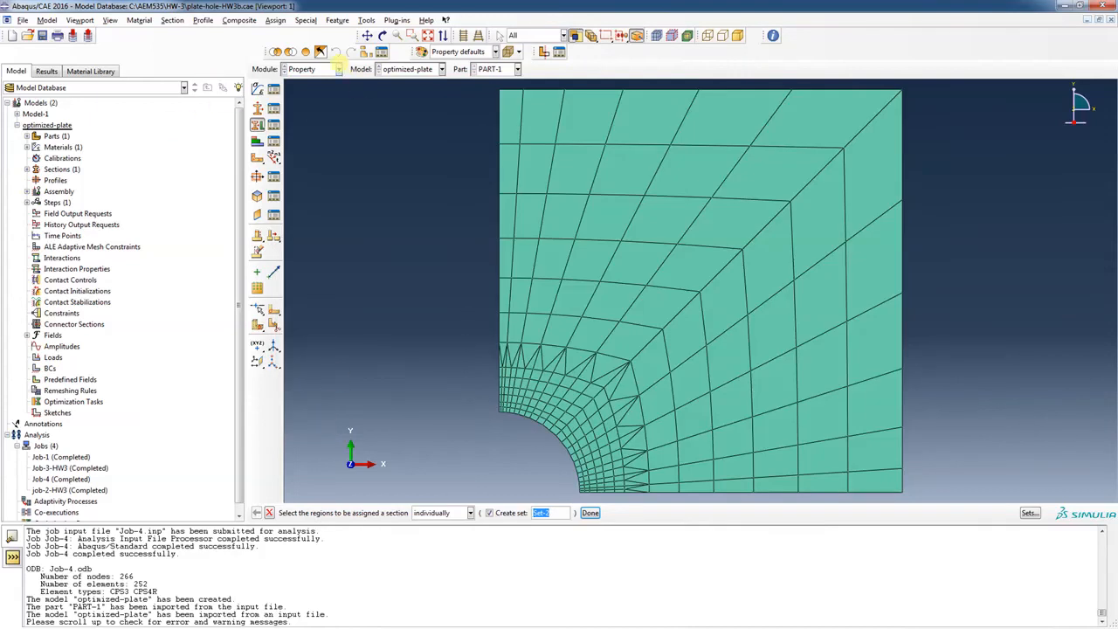
Switch to the Step module and create a Static, General step after the Initial step with default settings.
click(338, 69)
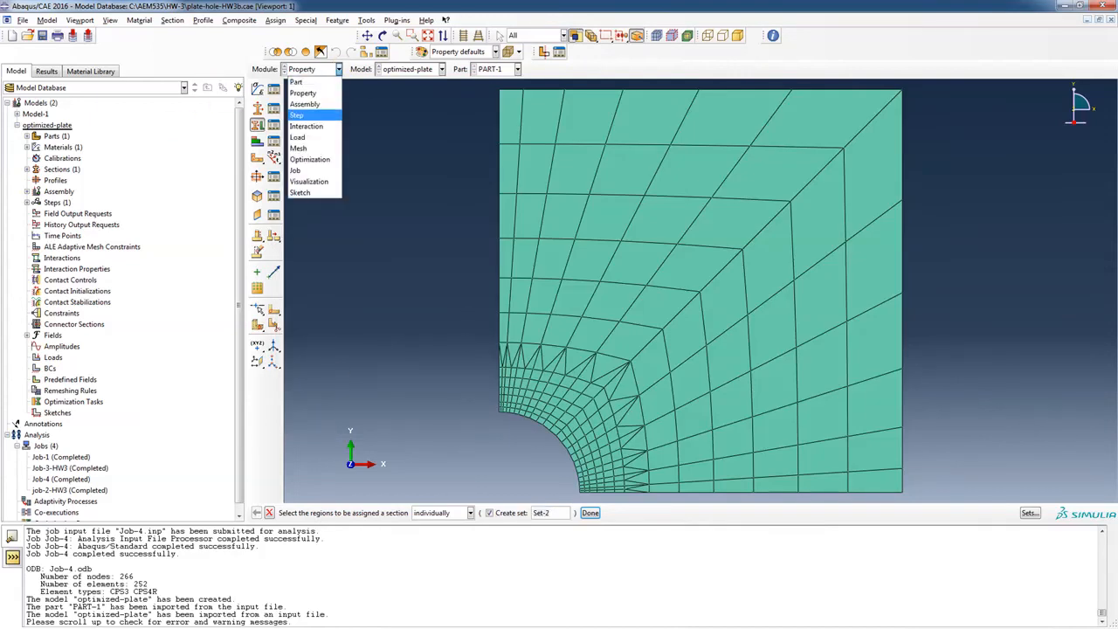
click(297, 114)
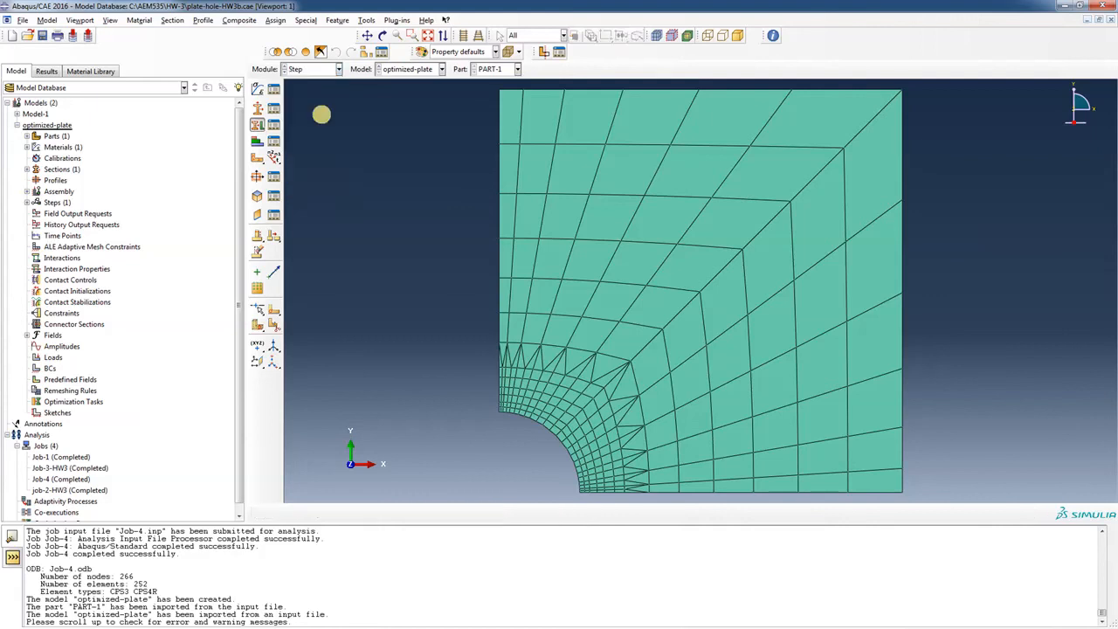
click(257, 88)
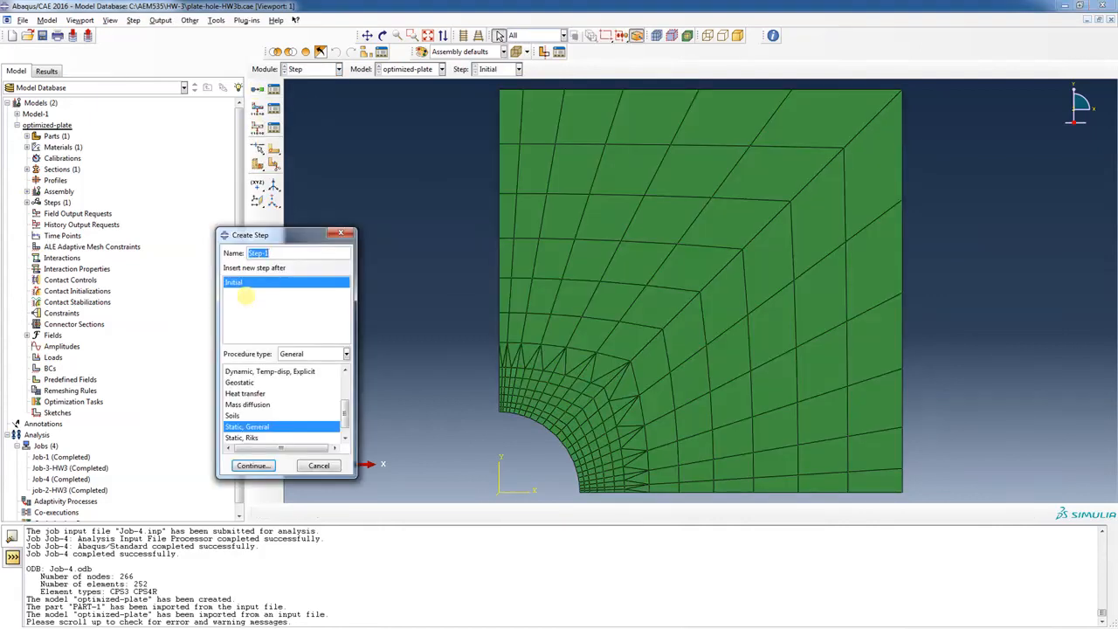
click(253, 465)
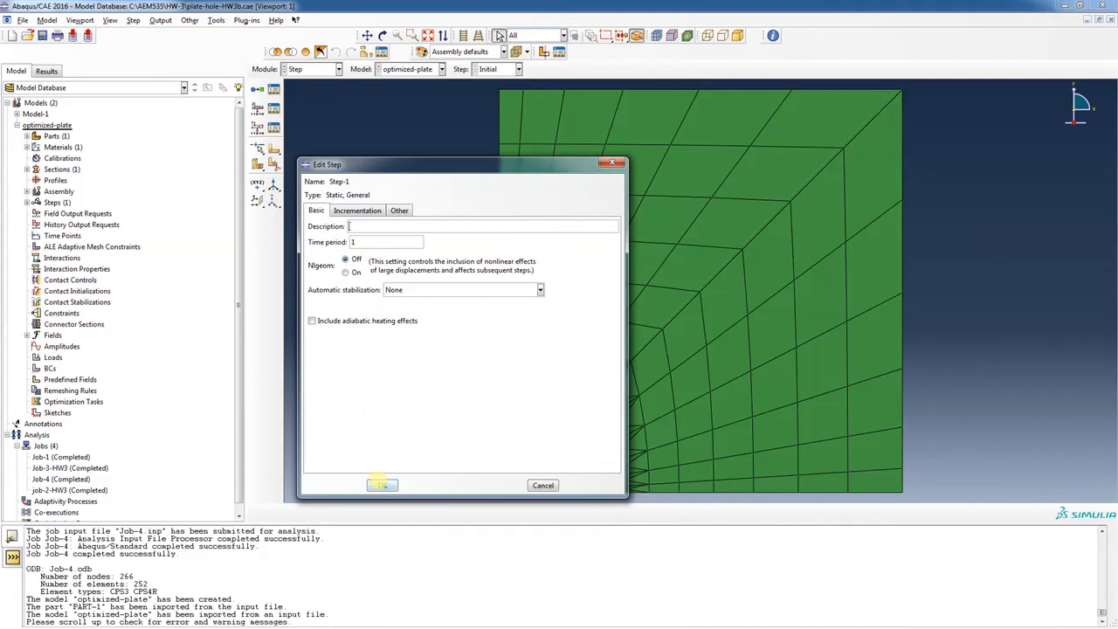
click(381, 484)
Create a Displacement/Rotation boundary condition in the Initial step that constrains U2 on the nodes along the plate's bottom edge.
click(26, 202)
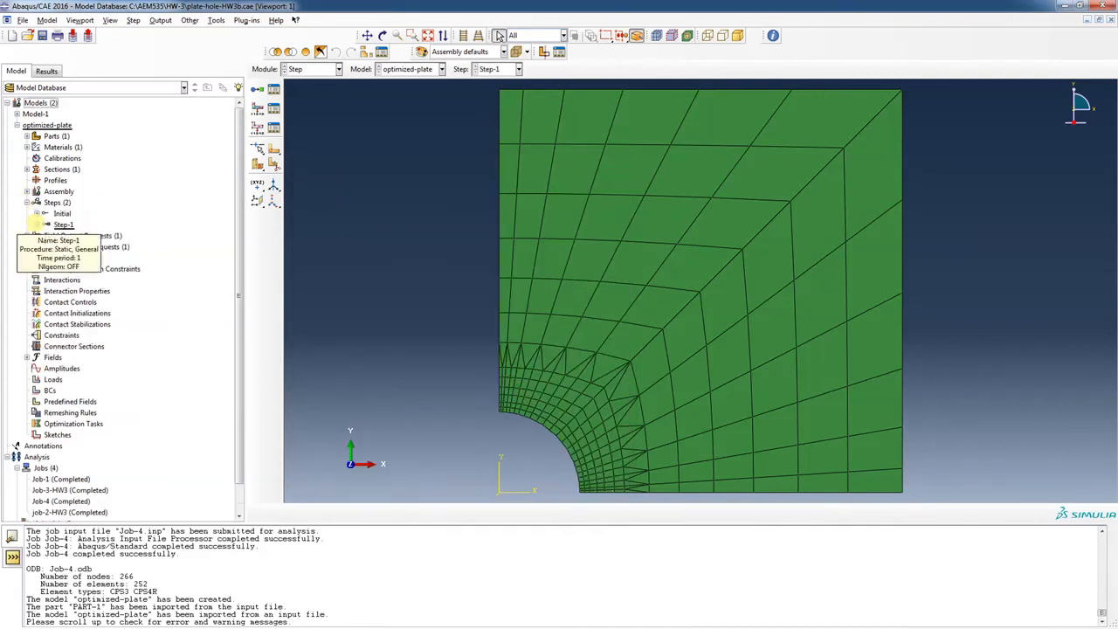
click(36, 224)
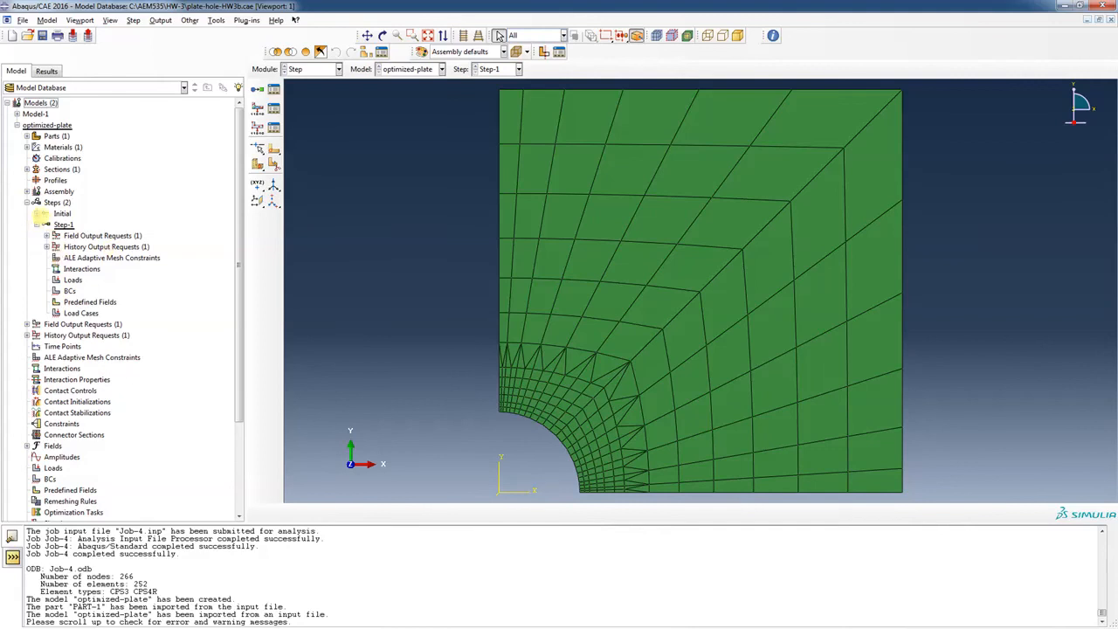
click(37, 213)
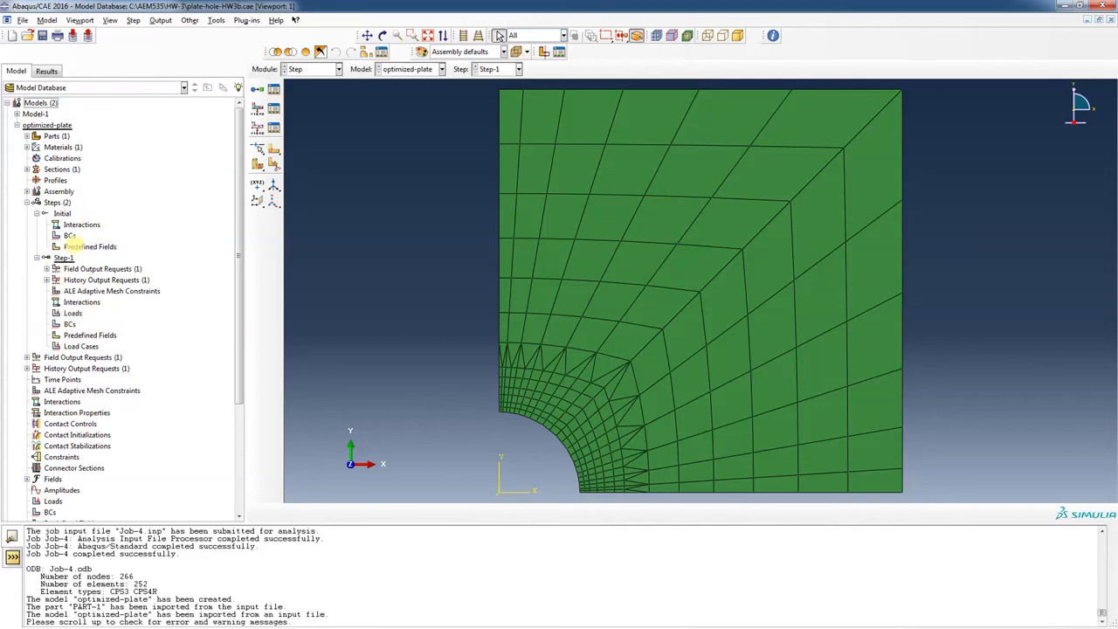
double_click(68, 235)
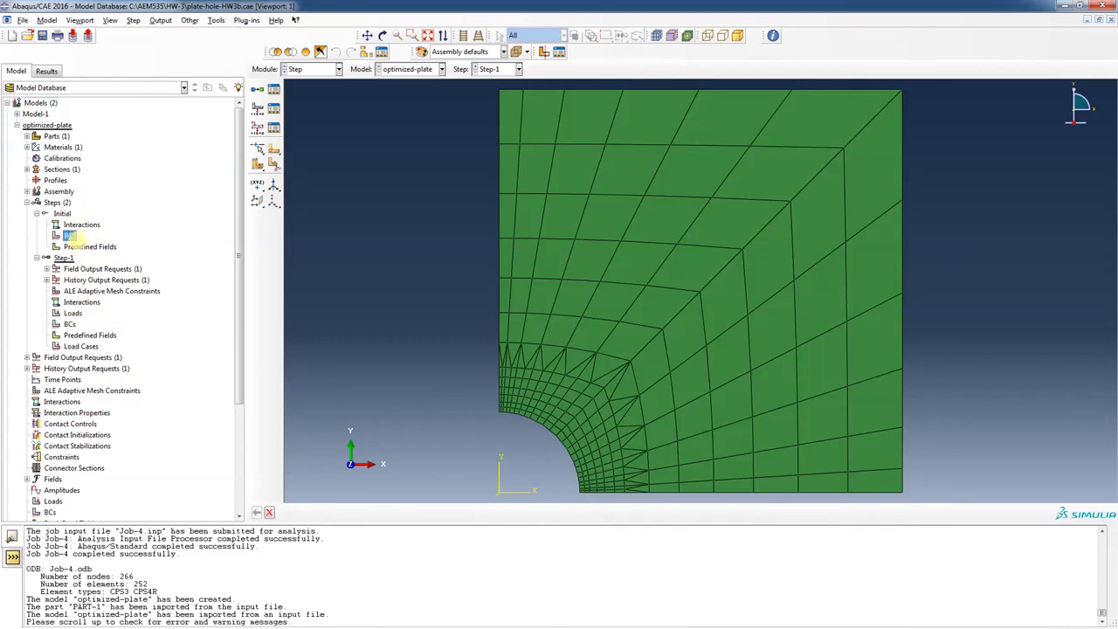
right_click(70, 234)
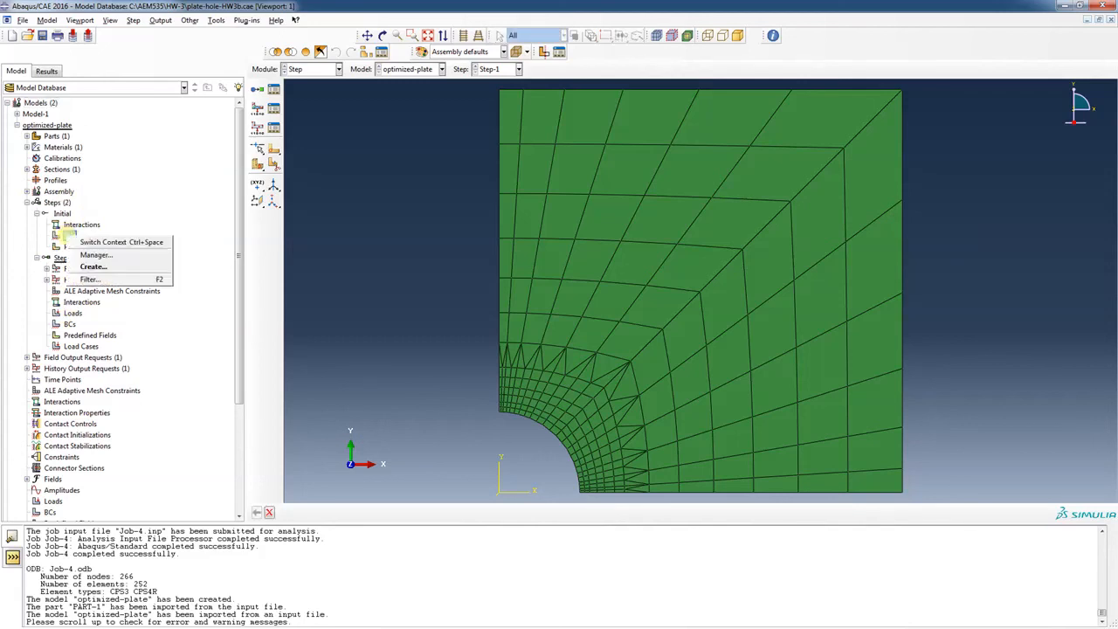
click(96, 264)
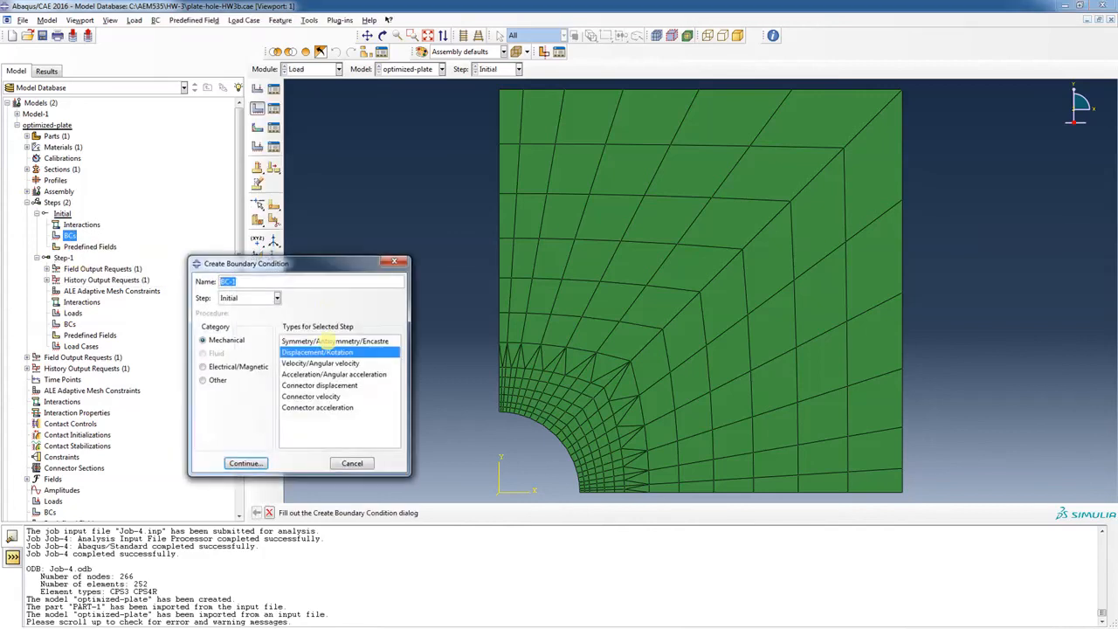
click(315, 352)
click(245, 463)
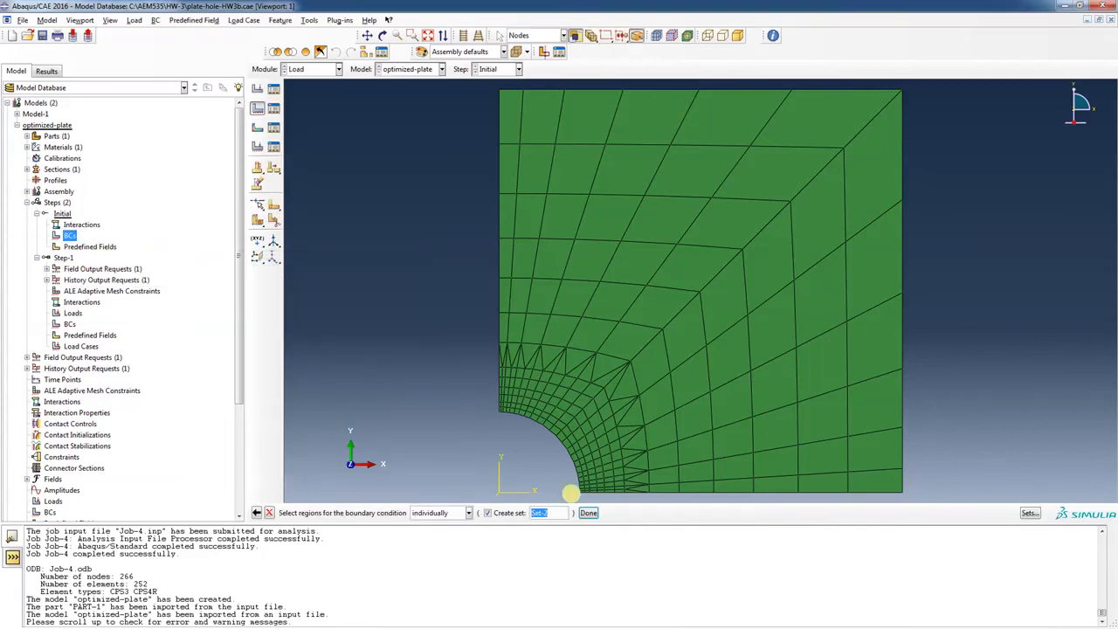
drag(572, 495, 923, 491)
click(587, 512)
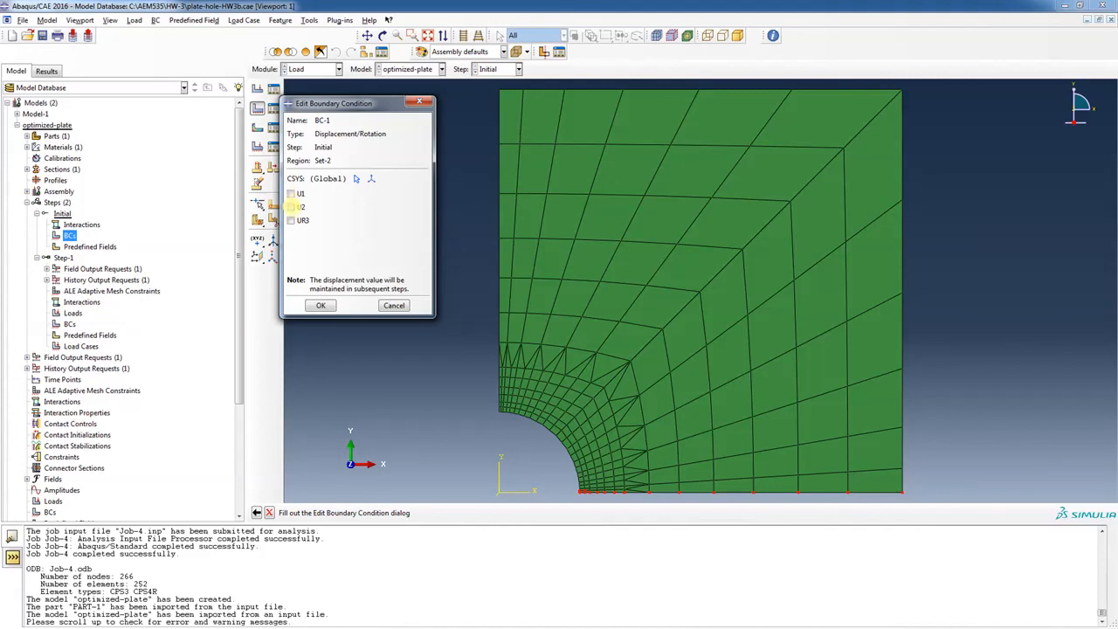
click(292, 207)
click(320, 304)
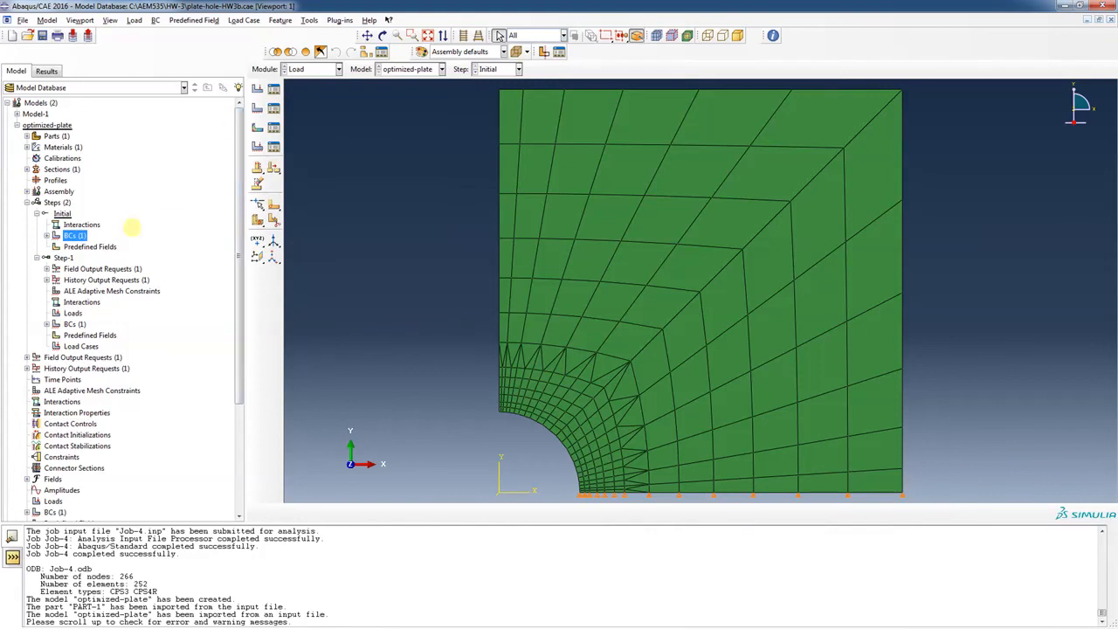
Create a Displacement/Rotation boundary condition in the Initial step that constrains U1 on the nodes along the plate's left vertical edge.
right_click(76, 236)
click(105, 266)
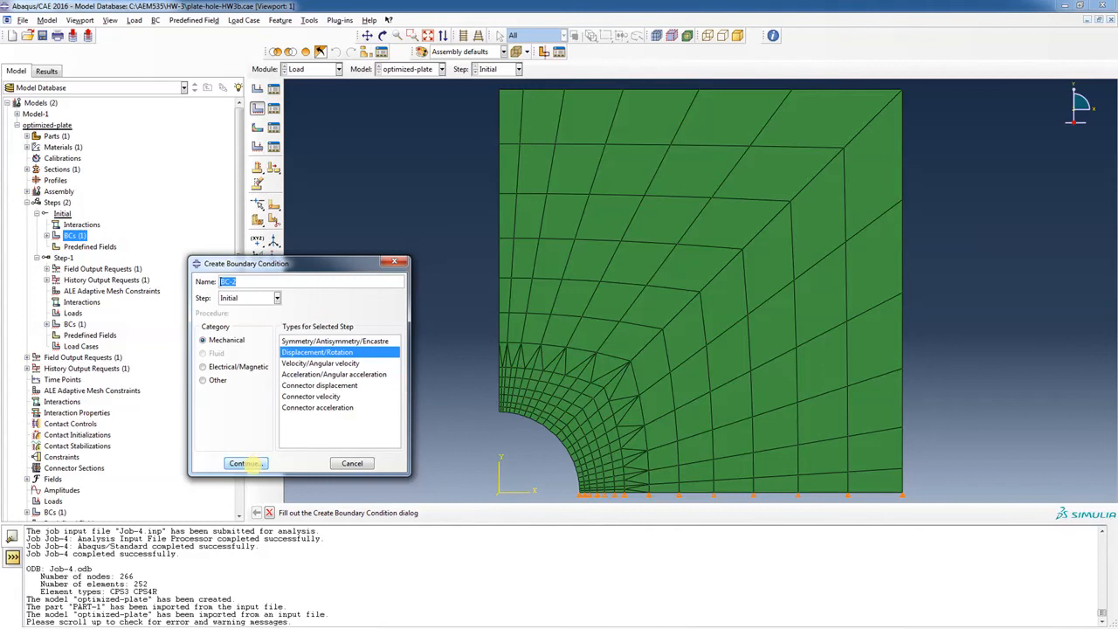
click(244, 462)
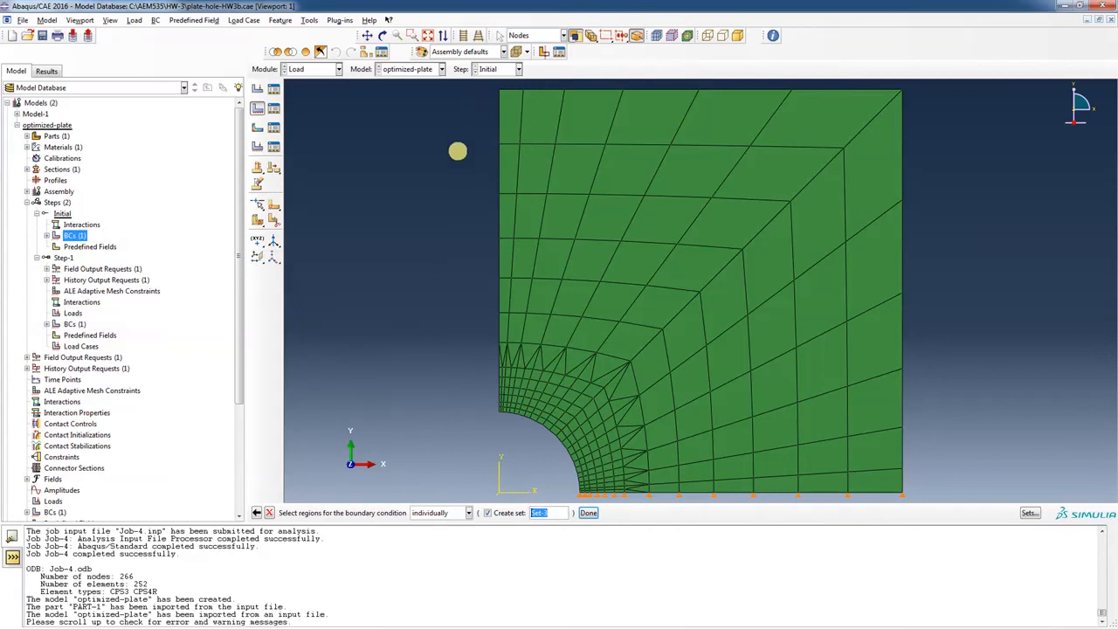
drag(476, 87, 501, 426)
click(588, 512)
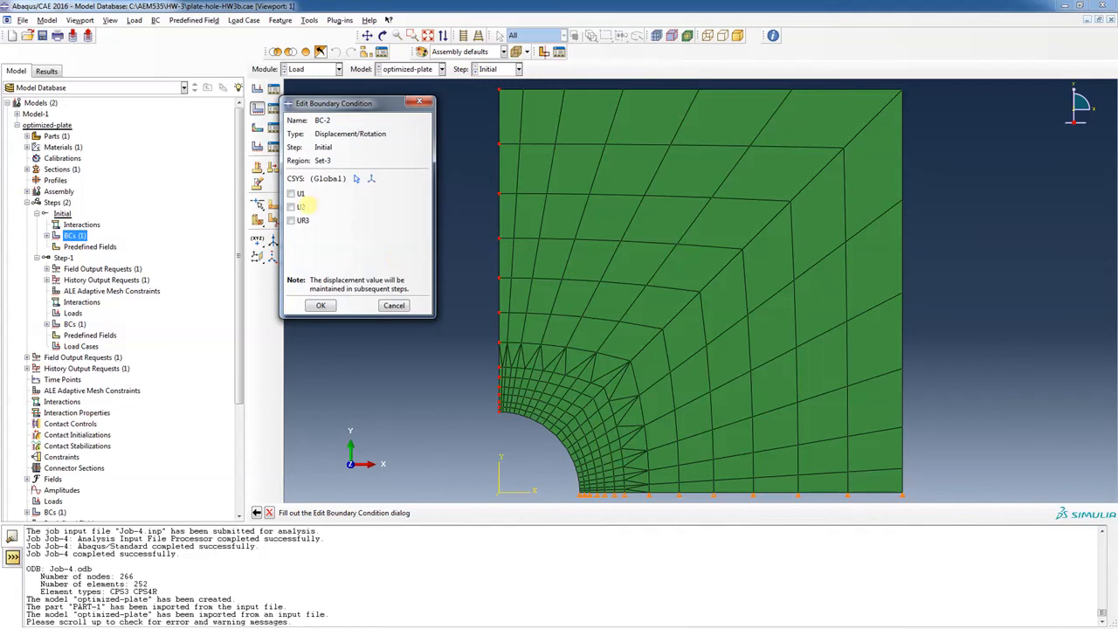
click(291, 193)
click(321, 305)
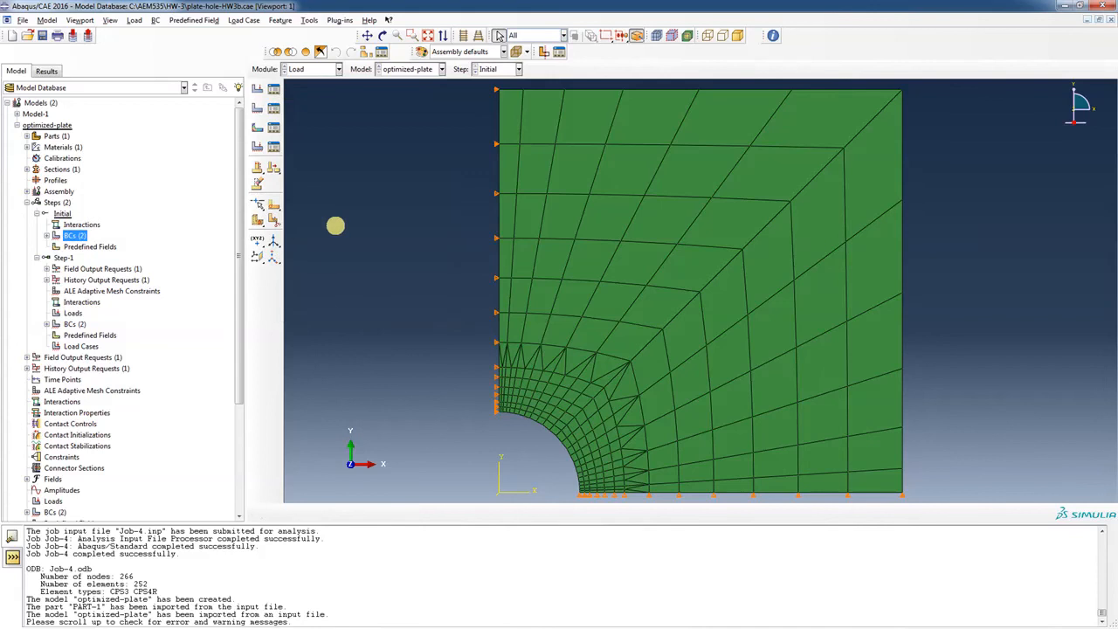
Apply a uniform pressure load of magnitude -0.8 to the plate's top edge in Step-1.
click(397, 35)
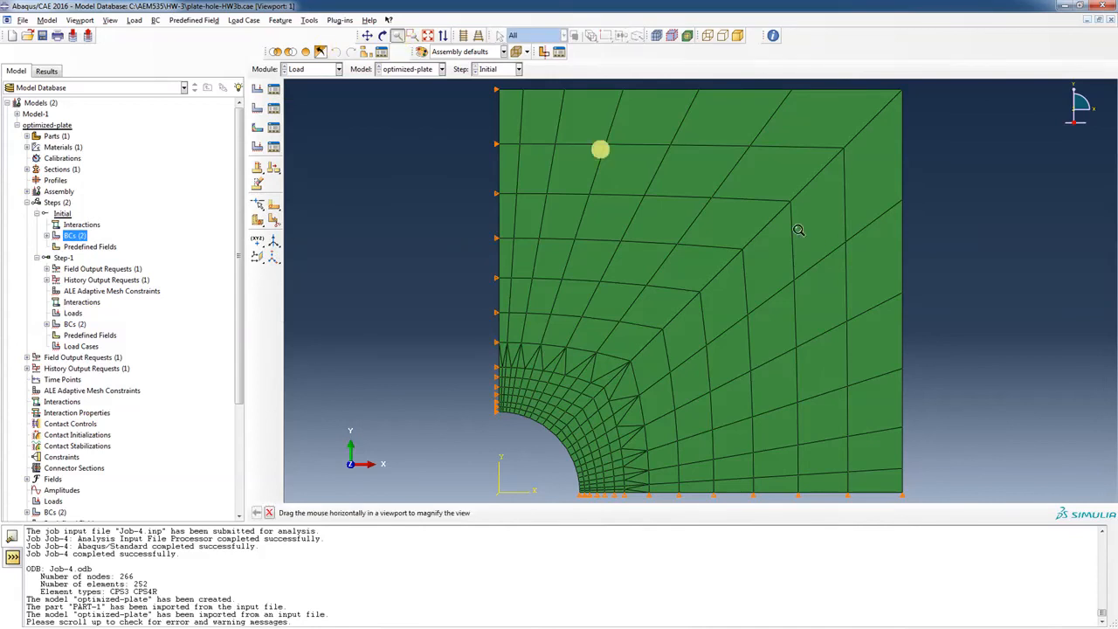
drag(900, 250, 701, 264)
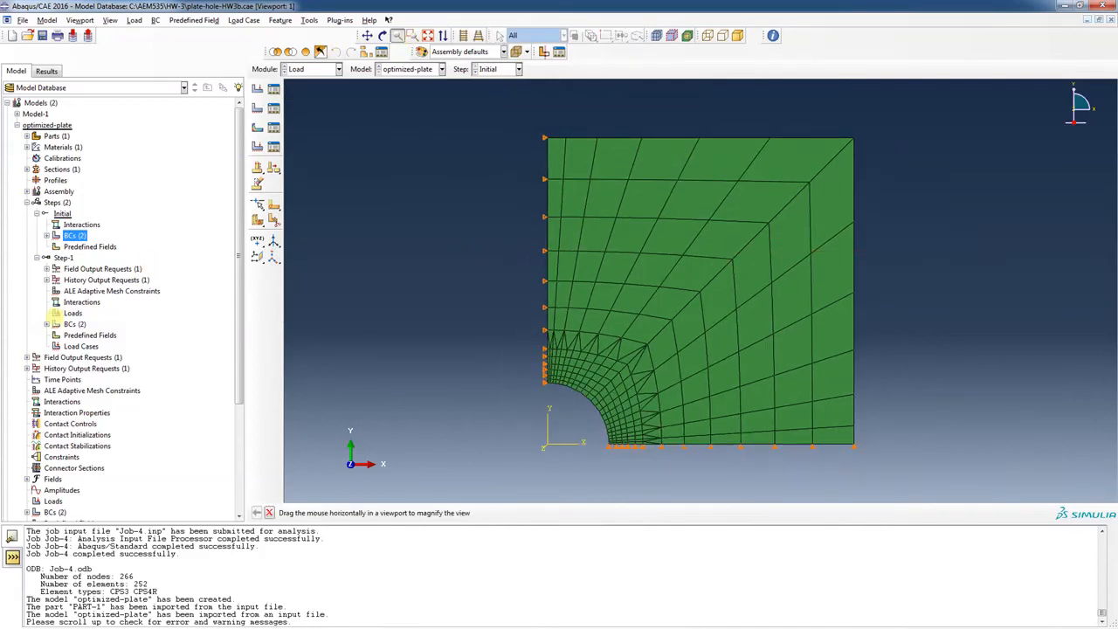
right_click(71, 312)
click(96, 344)
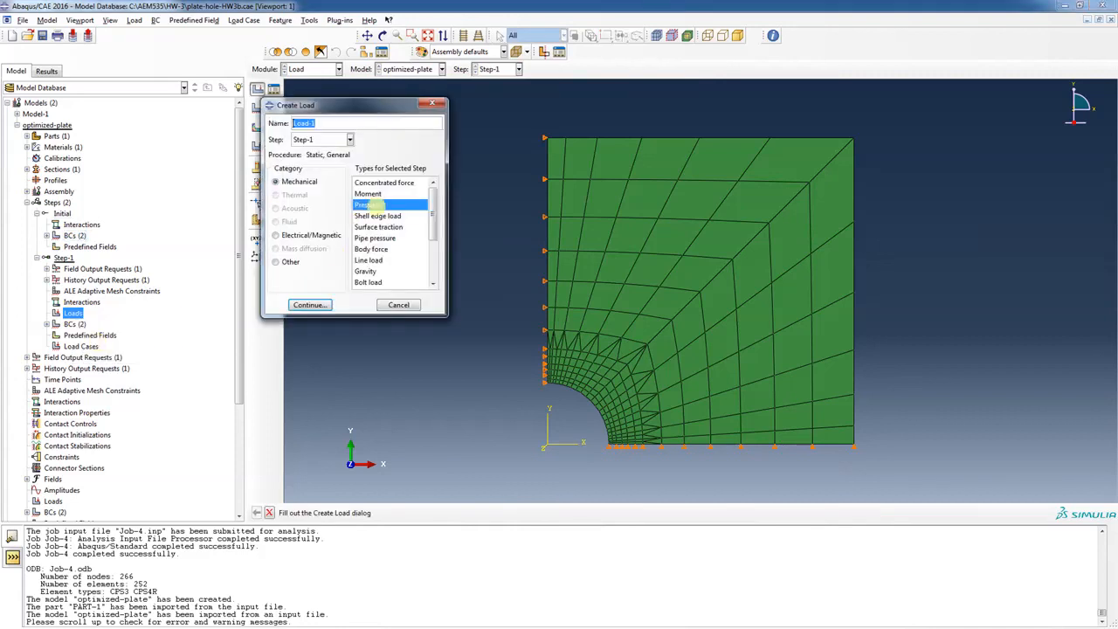
click(310, 305)
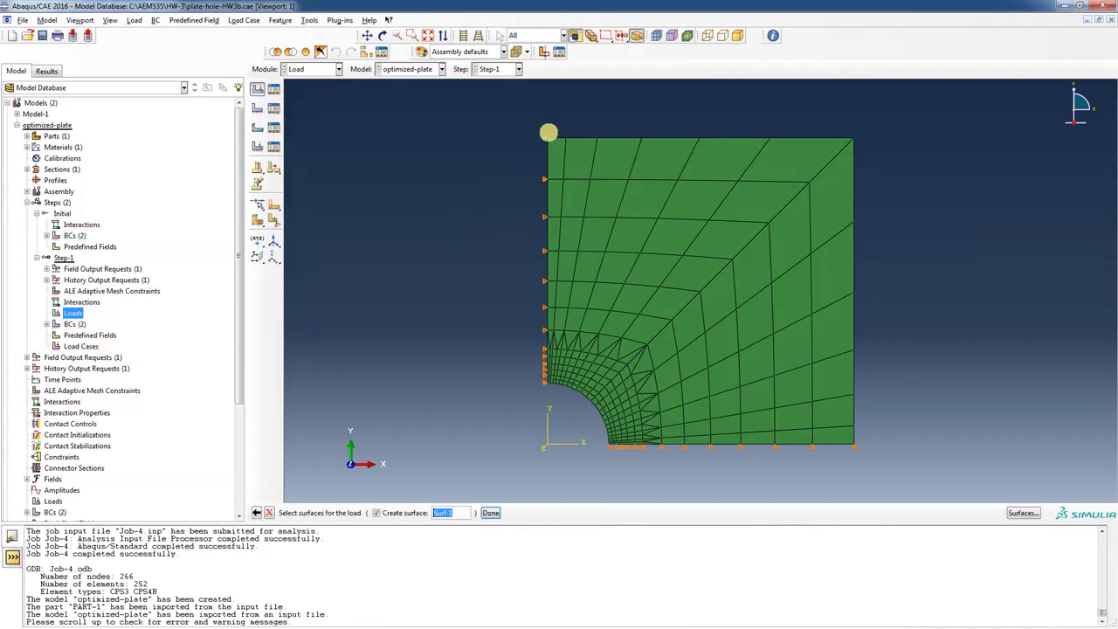
drag(526, 113, 869, 160)
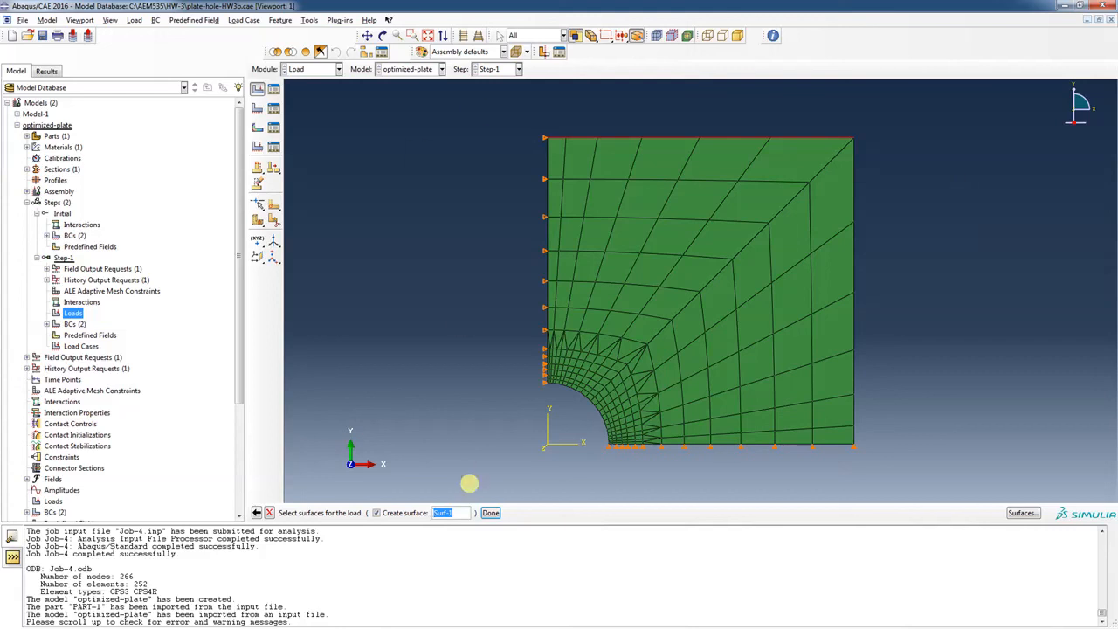
click(490, 512)
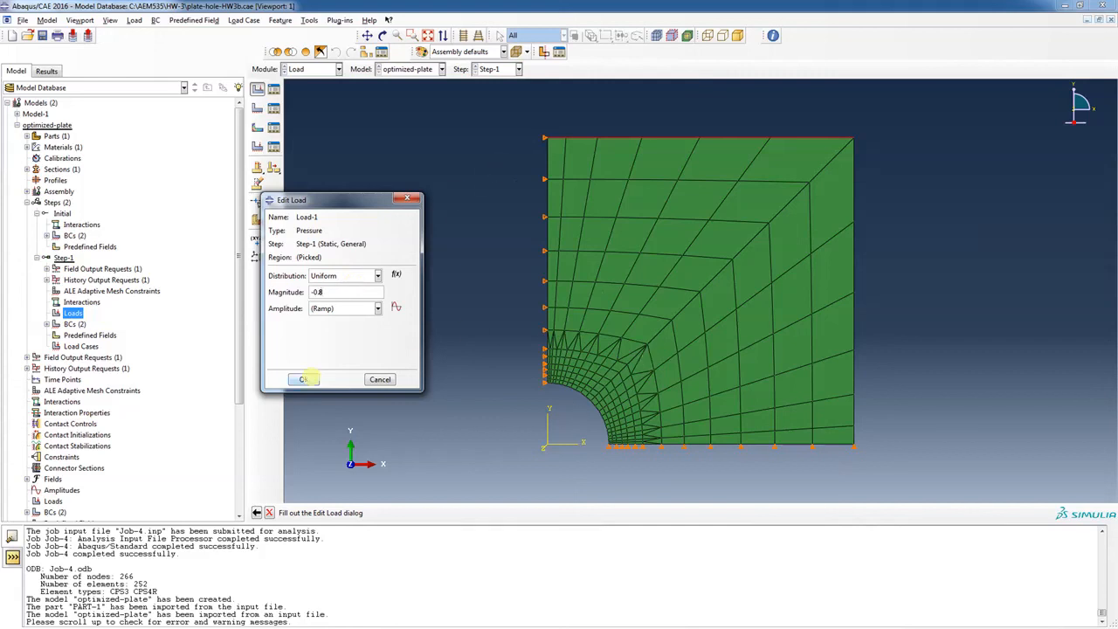
click(305, 378)
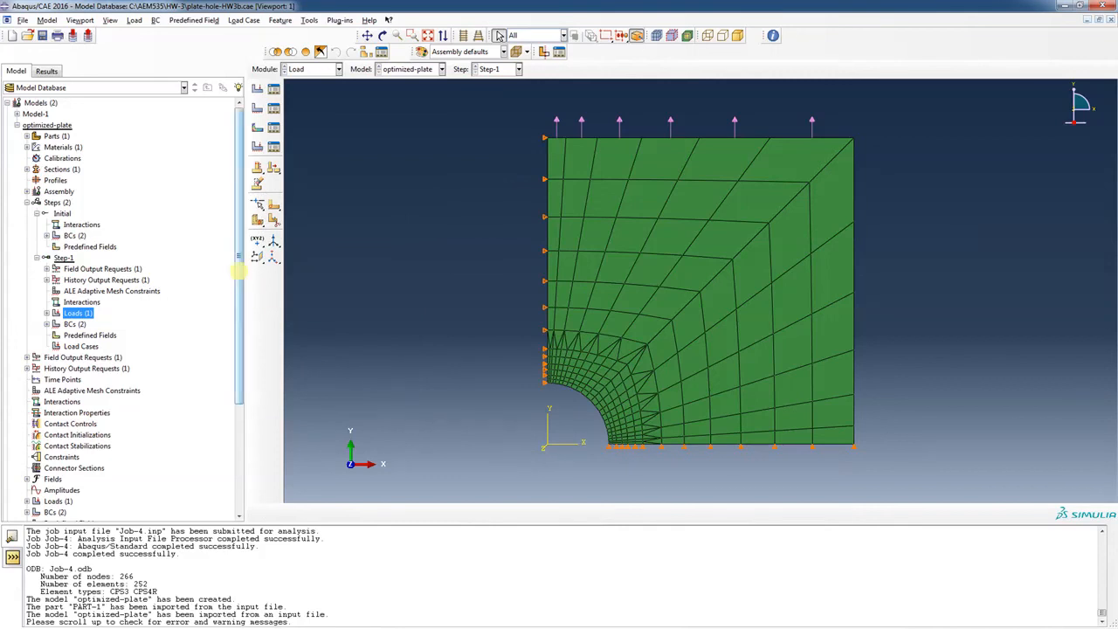
Create an analysis job named optimized for the optimized-plate model with the default full analysis settings.
scroll(242, 305, down, 5)
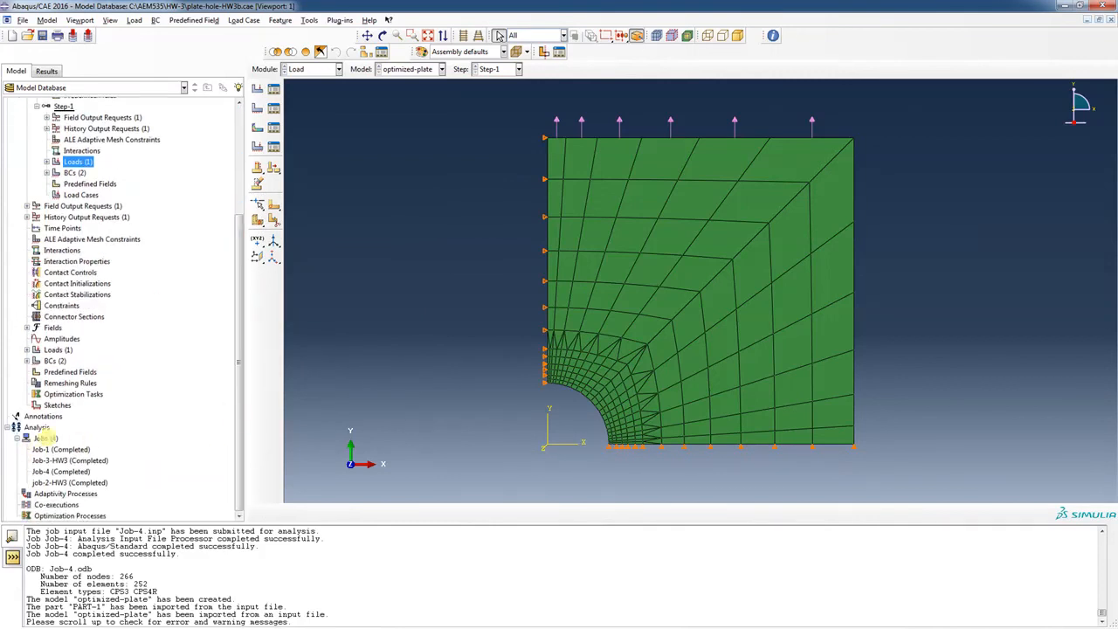
right_click(44, 438)
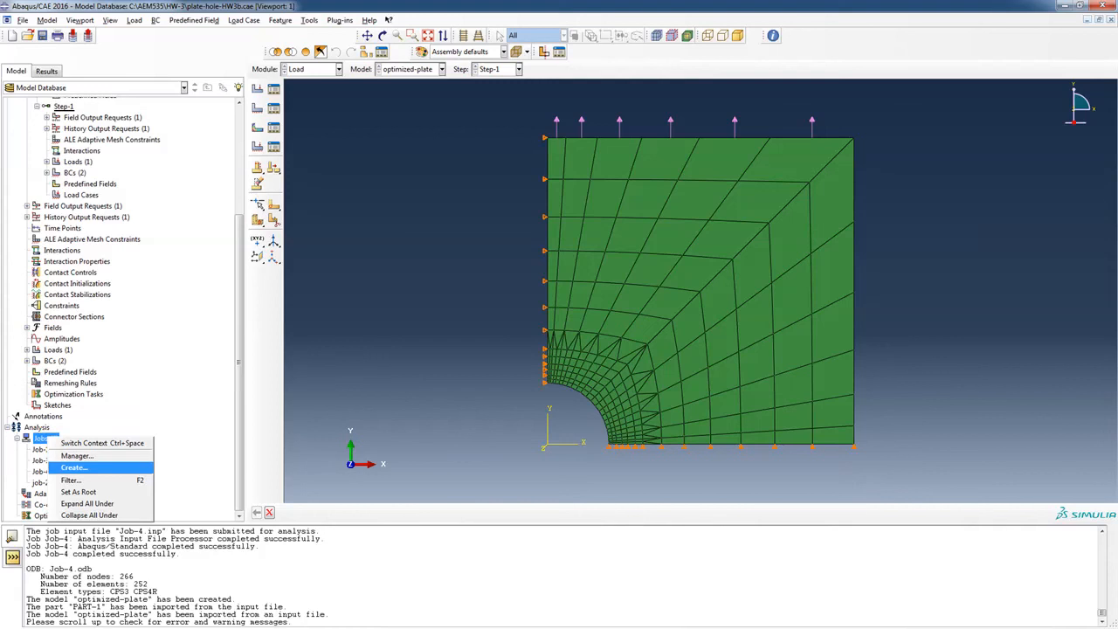
click(76, 467)
drag(188, 265, 143, 265)
text(optimized)
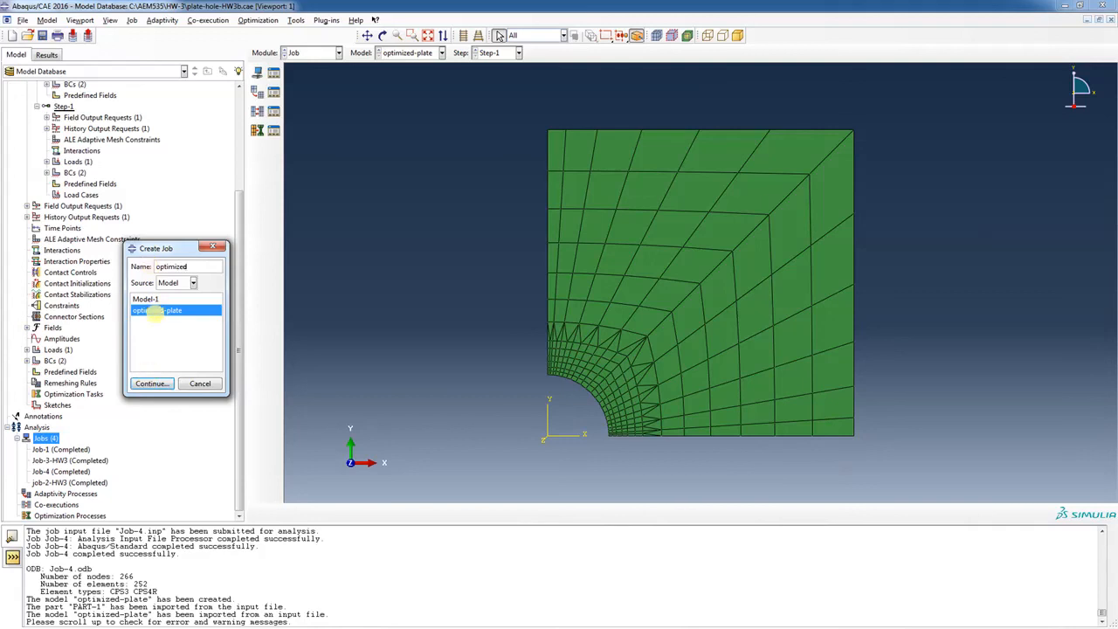
click(151, 384)
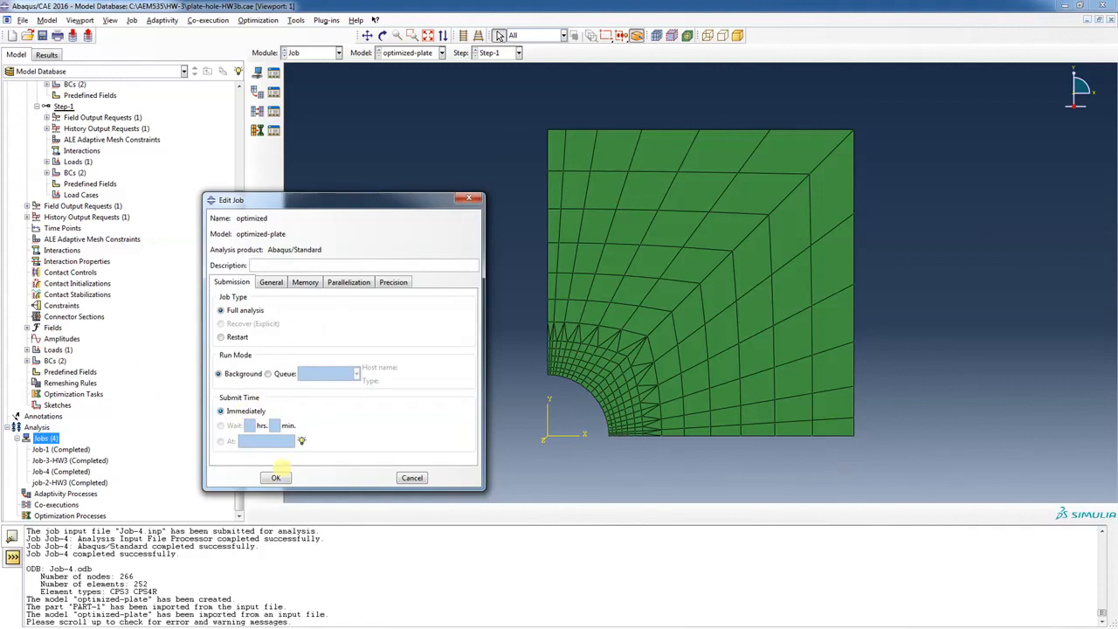
click(275, 476)
Submit the optimized job for analysis.
scroll(239, 395, down, 1)
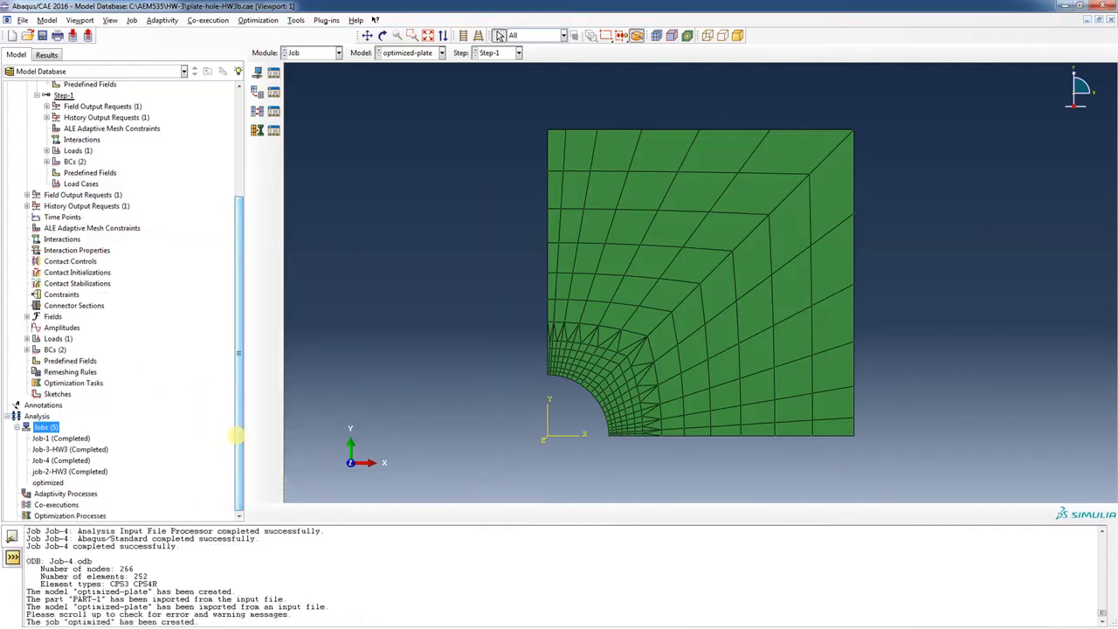
right_click(48, 482)
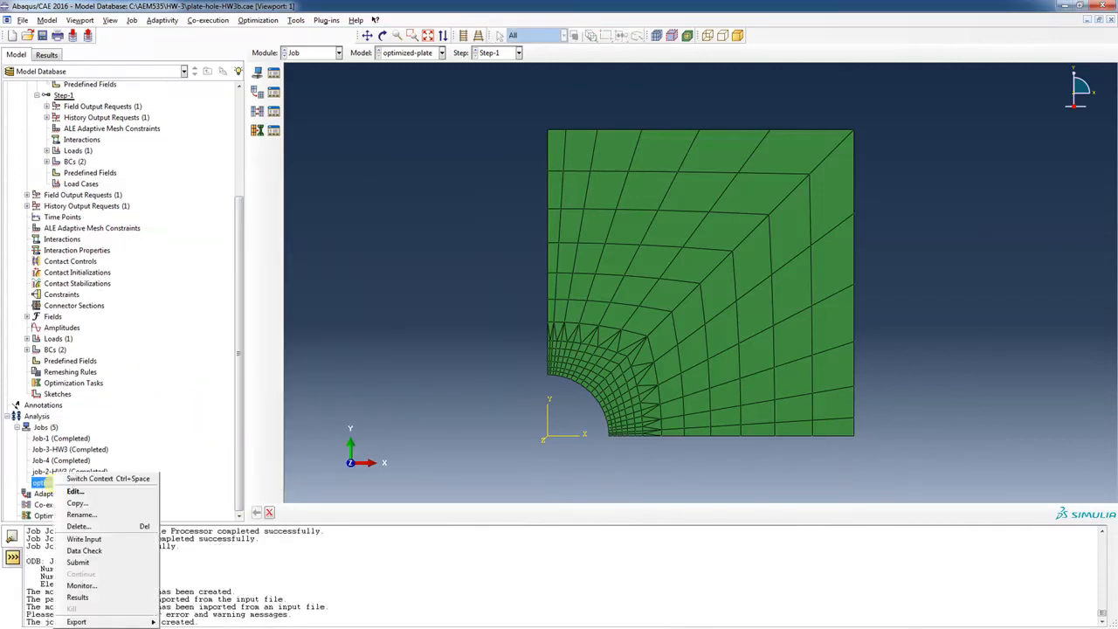
click(87, 563)
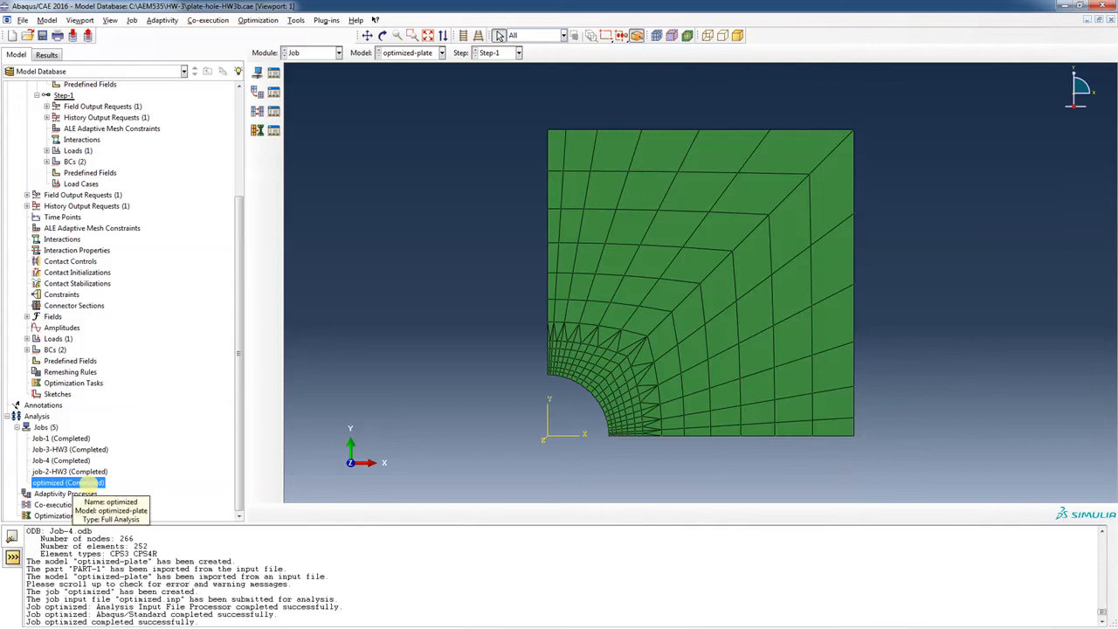
Open the results of the optimized job and plot the S22 stress component as contours on the deformed plate.
right_click(91, 486)
click(160, 593)
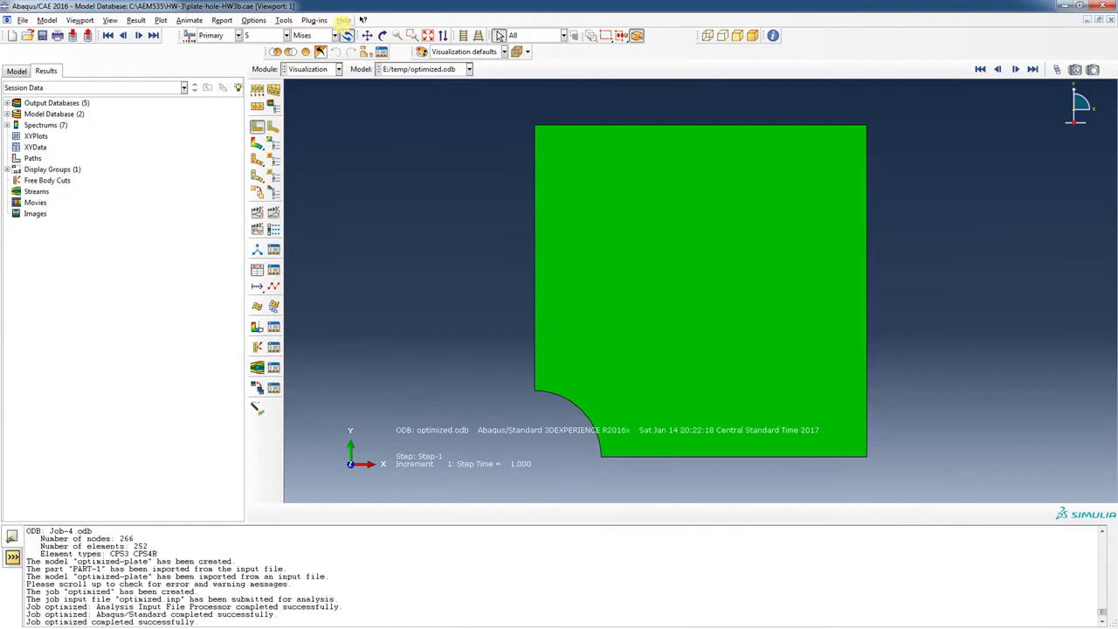
click(334, 35)
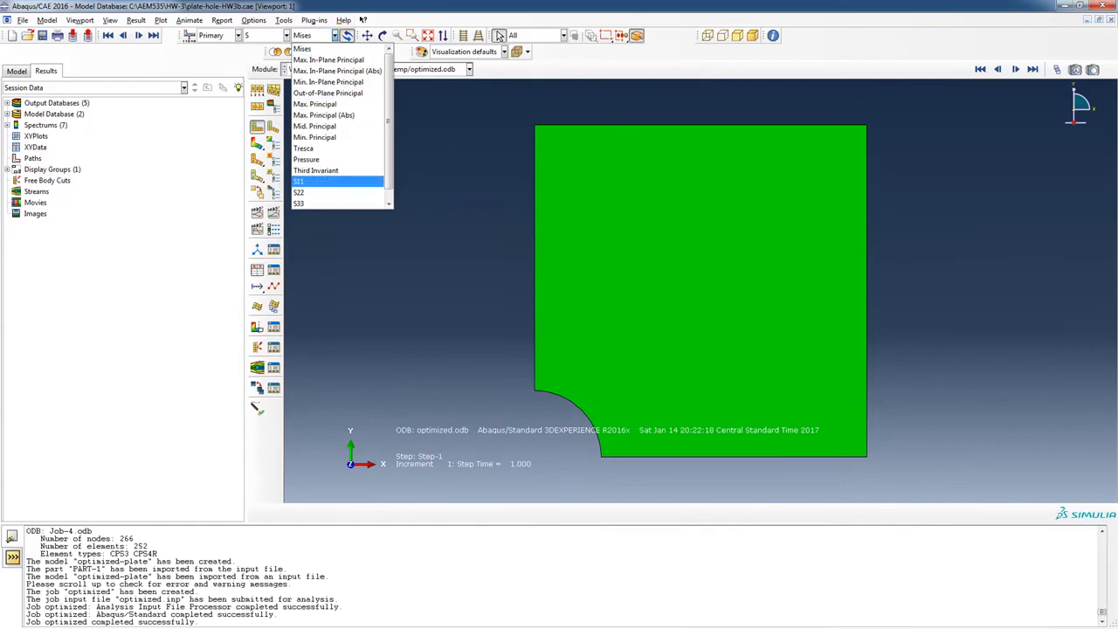
click(316, 192)
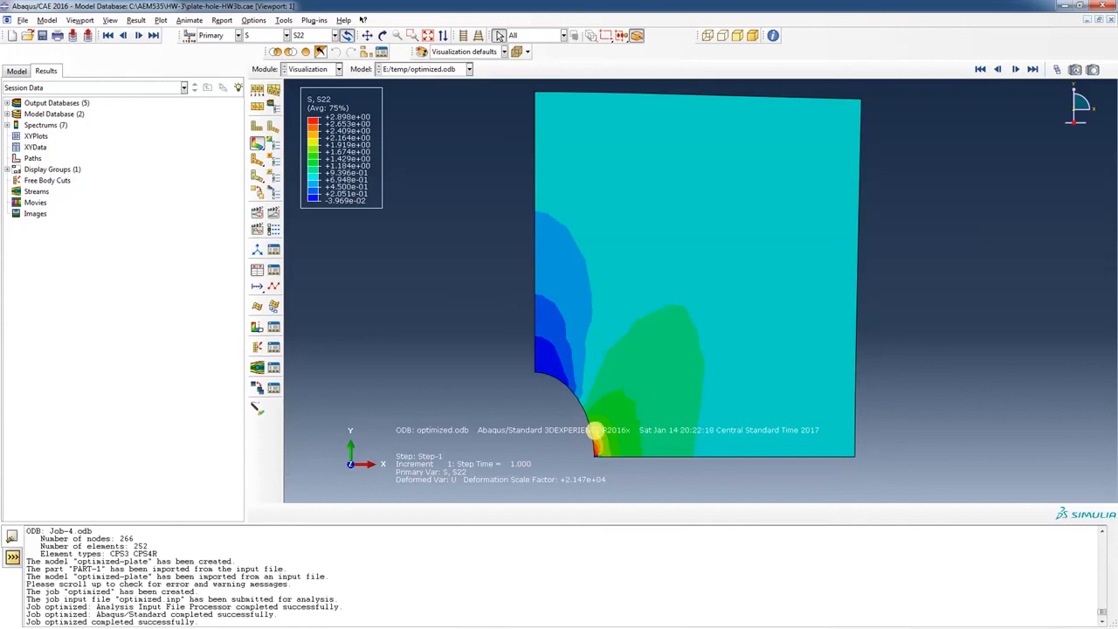
Examine the S22 contours up close where the hole meets the plate's bottom edge, and fit the whole plate back in view.
click(413, 34)
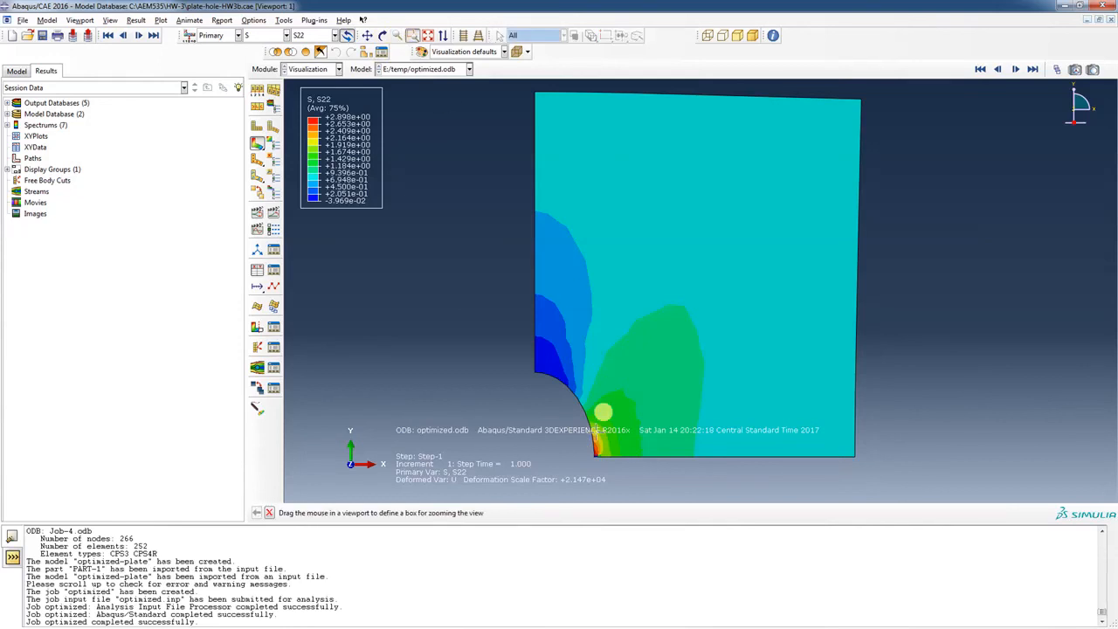
drag(574, 428, 622, 470)
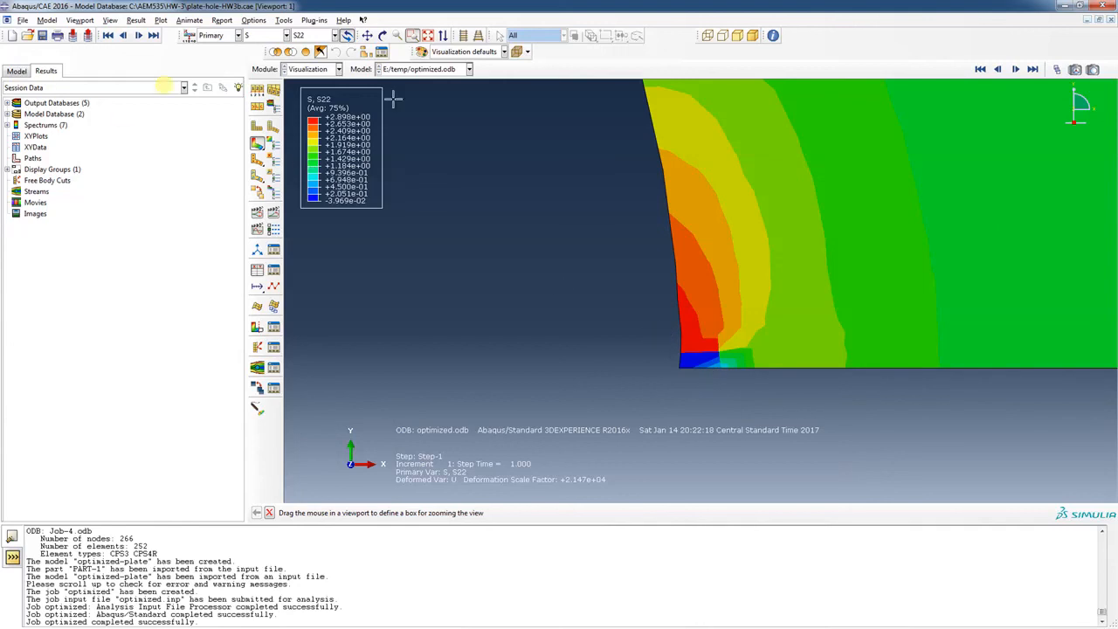
click(427, 35)
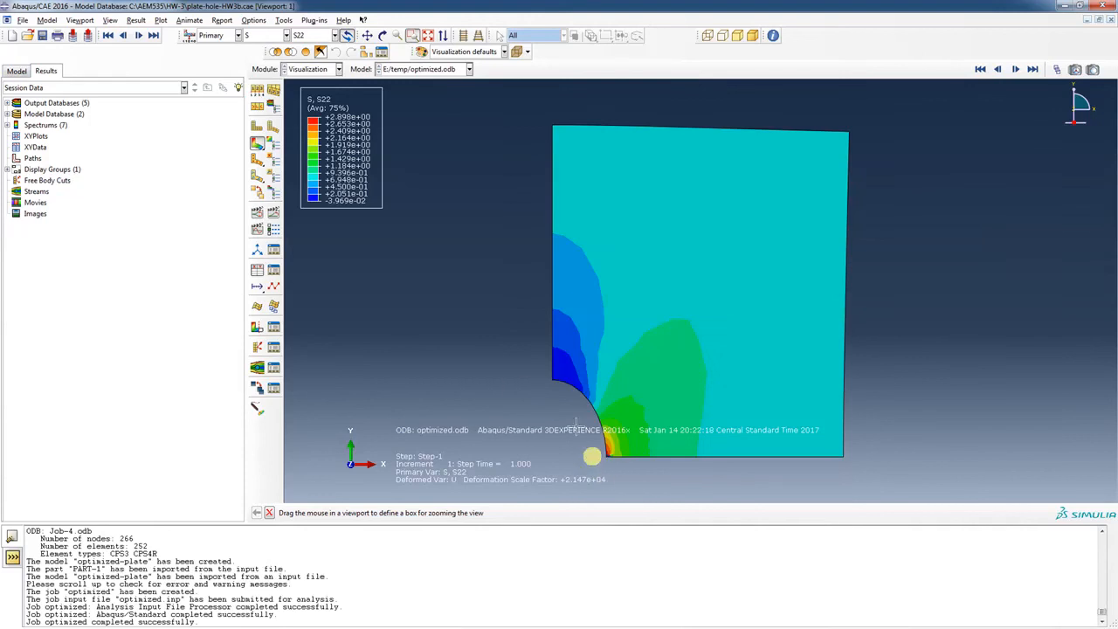
Check boundary condition BC-2 in the Initial step and examine the constrained nodes where the hole meets the bottom edge.
click(16, 72)
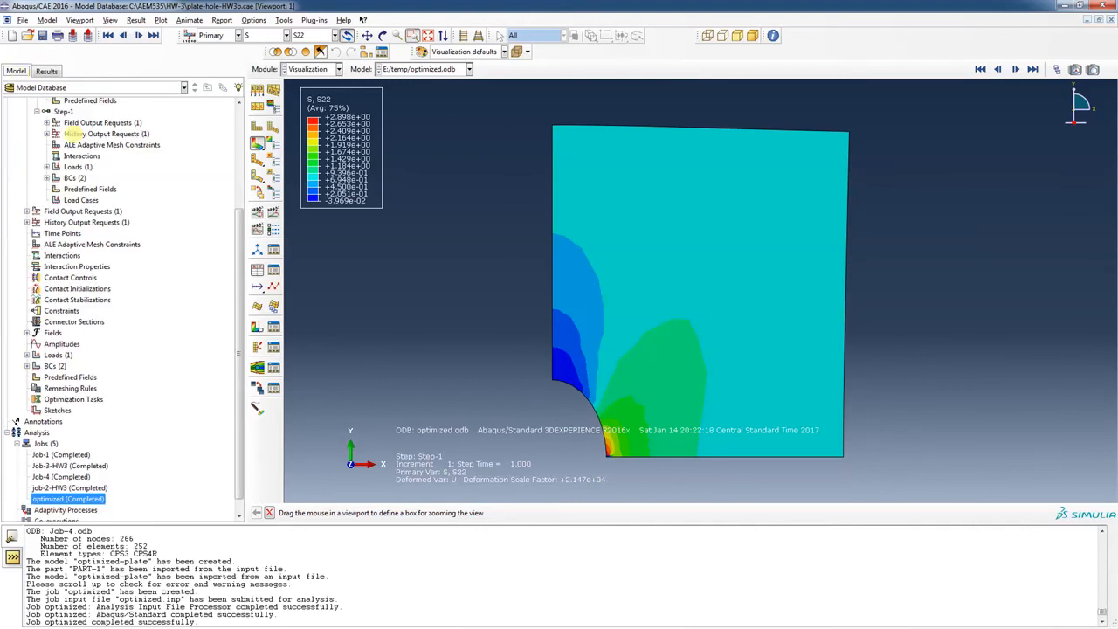
drag(238, 253, 237, 138)
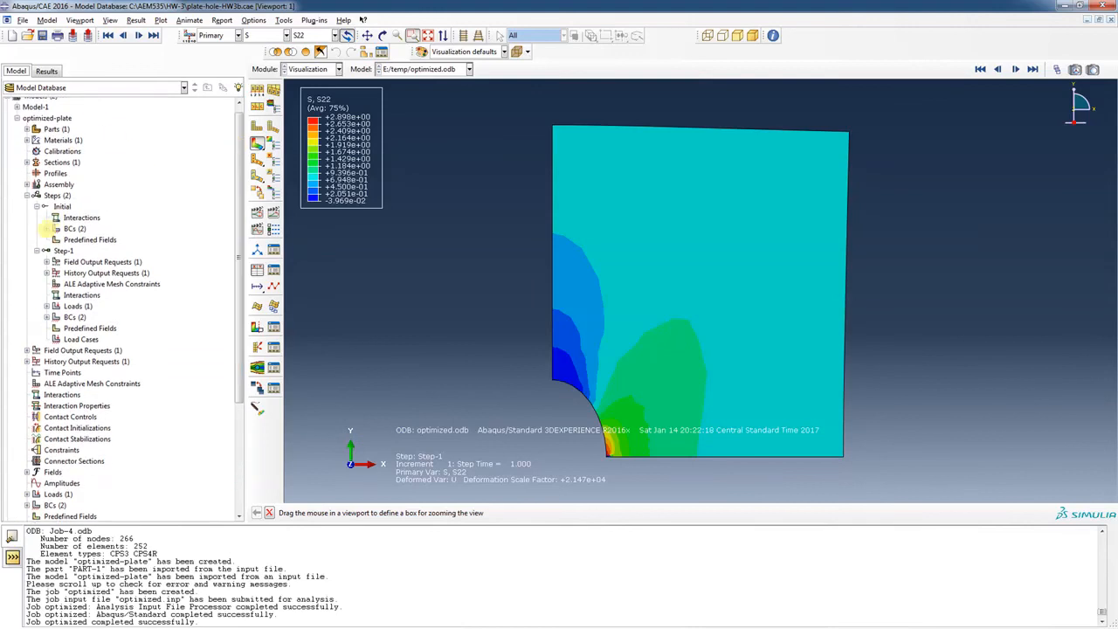
double_click(54, 194)
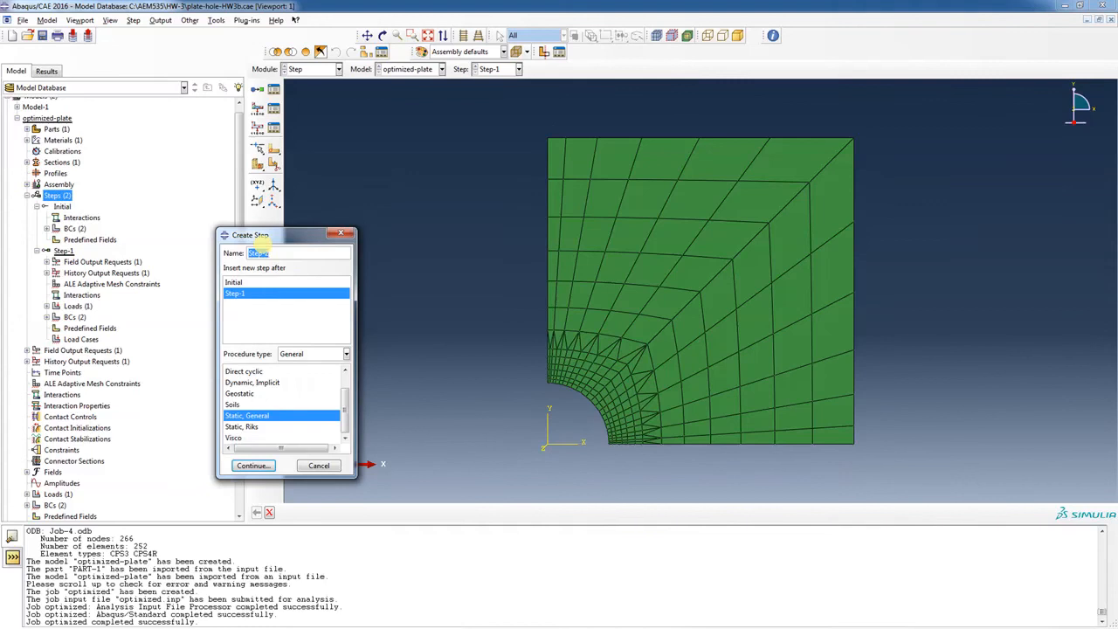
click(340, 233)
click(47, 228)
double_click(83, 251)
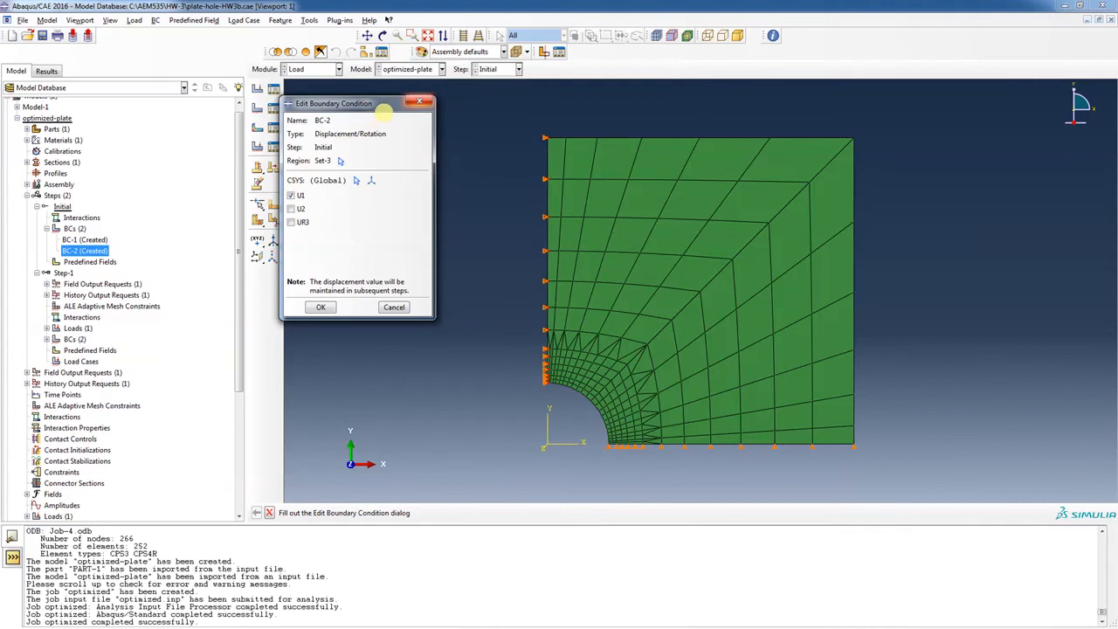
click(418, 102)
click(411, 35)
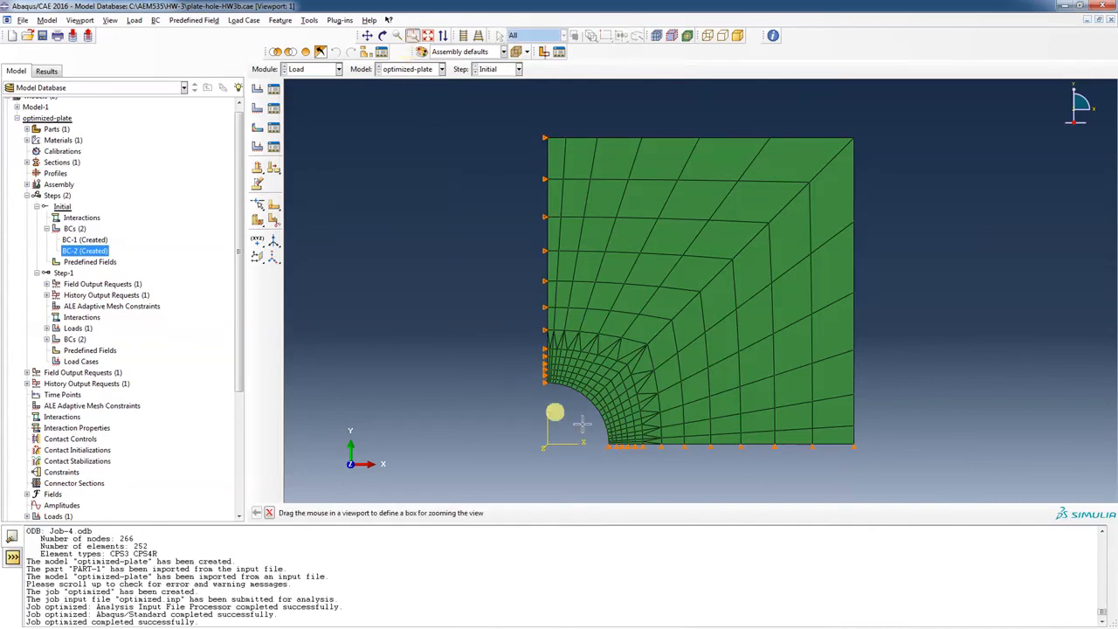
drag(591, 416, 661, 475)
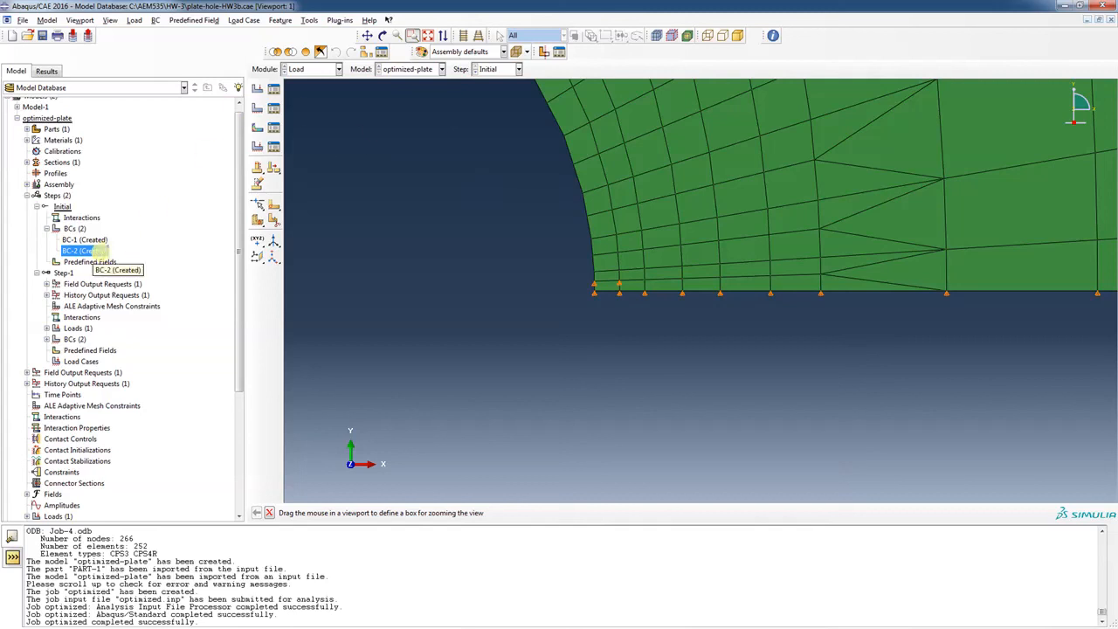
click(91, 238)
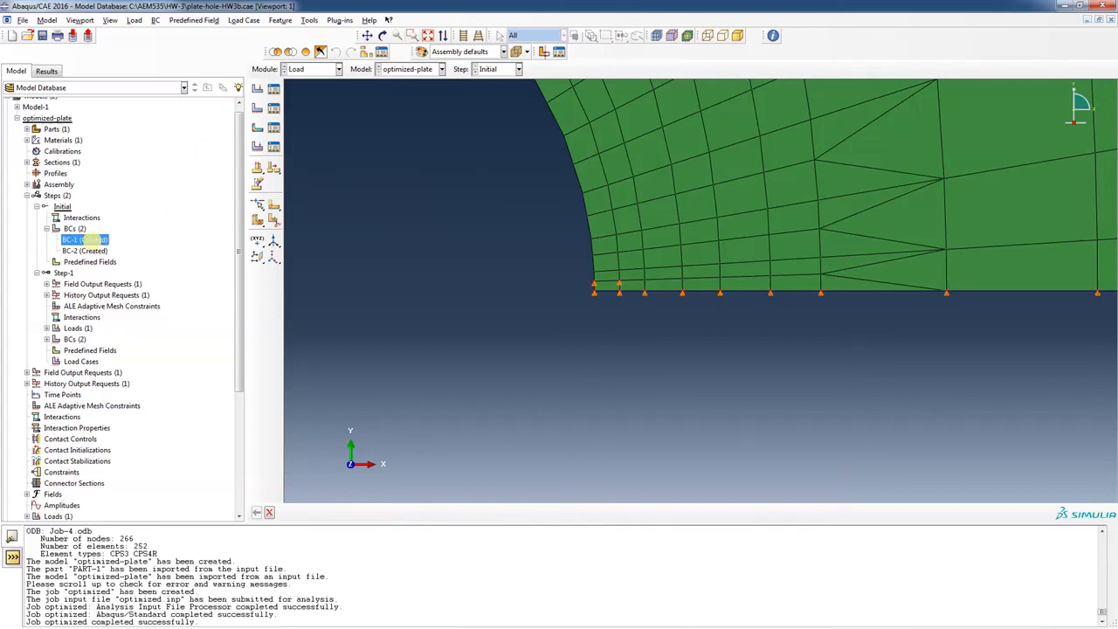
right_click(96, 239)
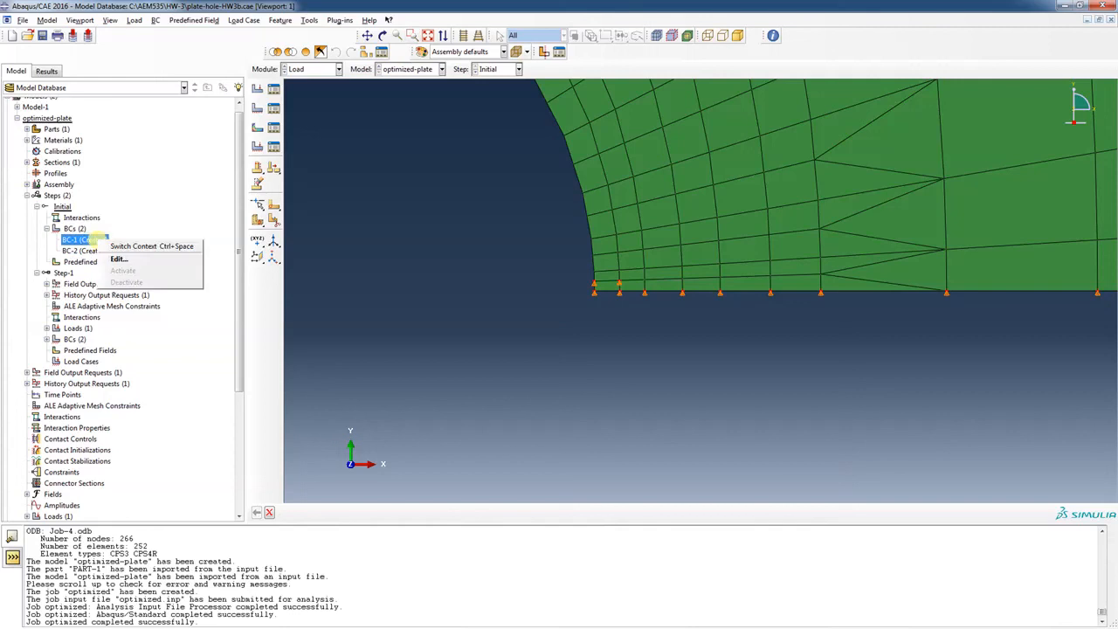
click(119, 259)
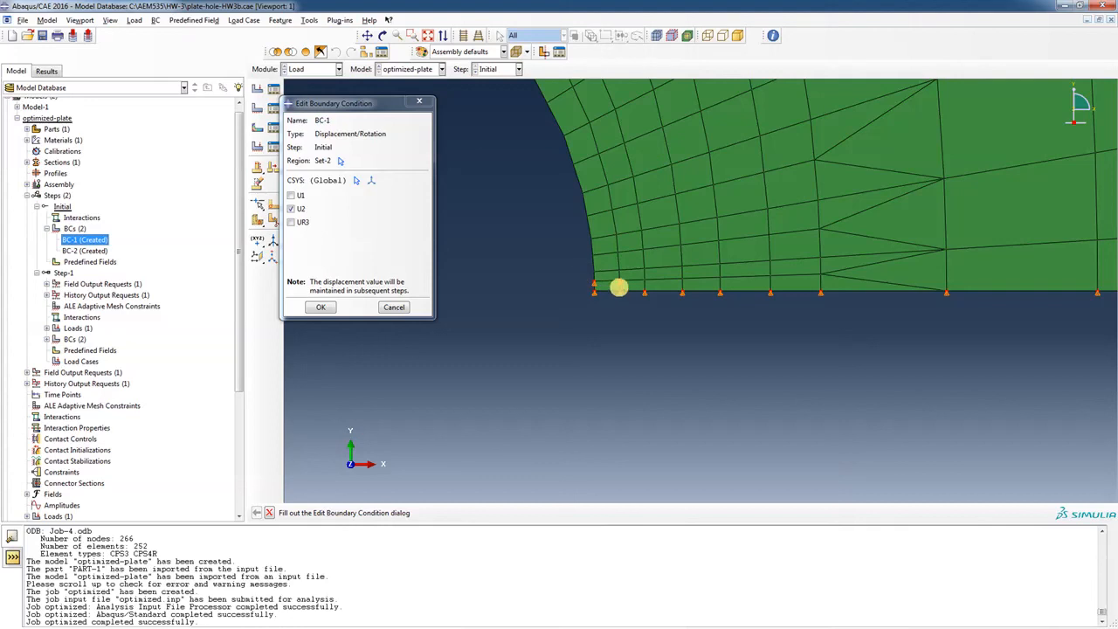
click(341, 160)
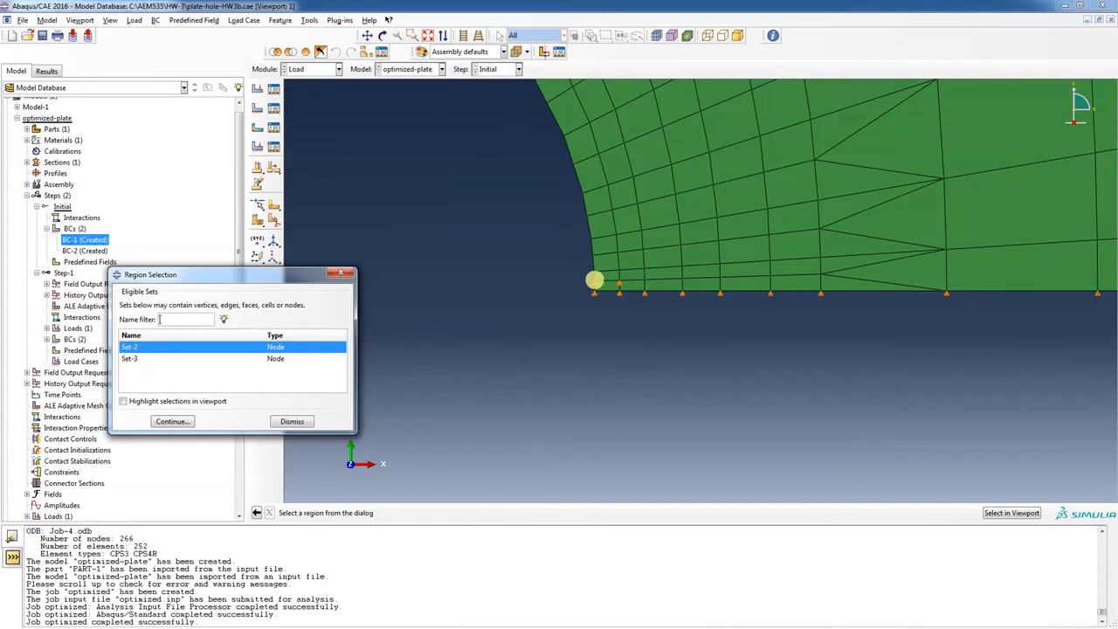
click(593, 281)
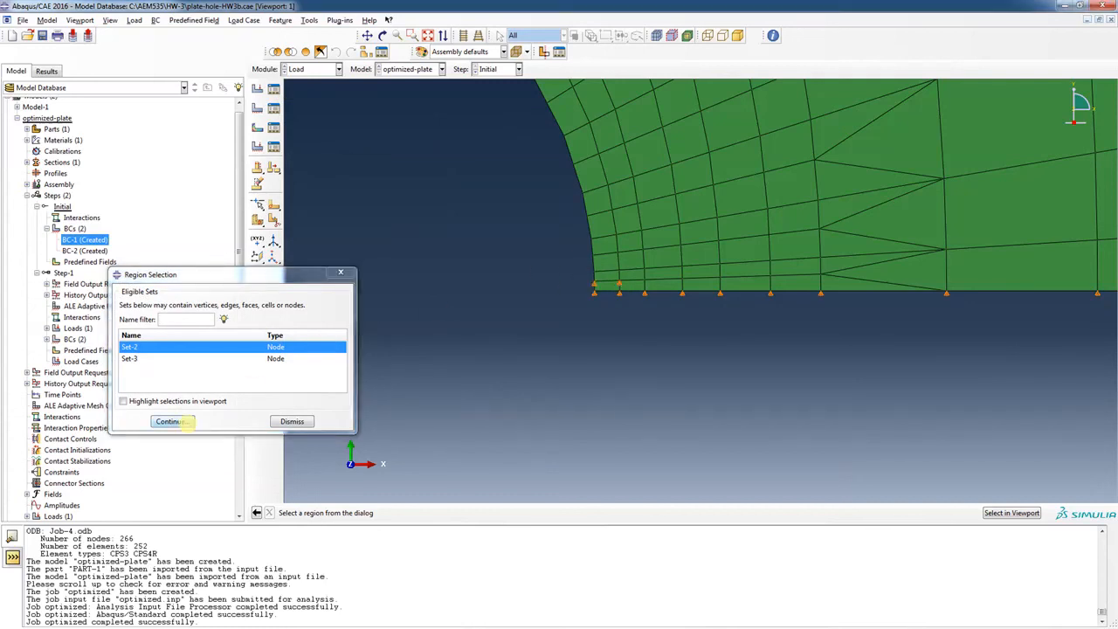
click(172, 421)
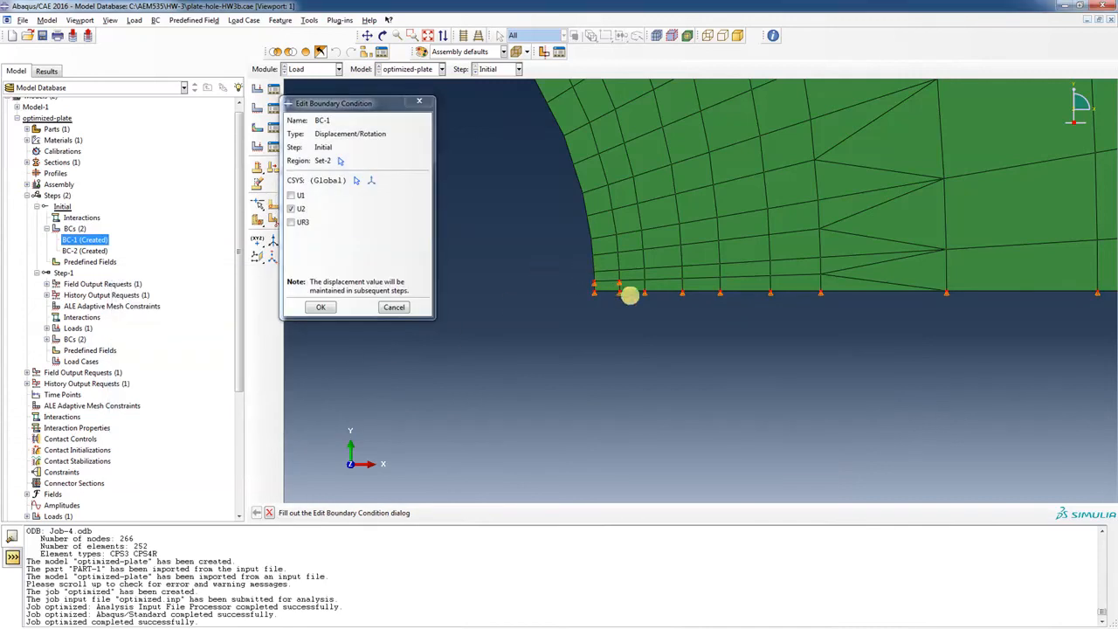
click(393, 308)
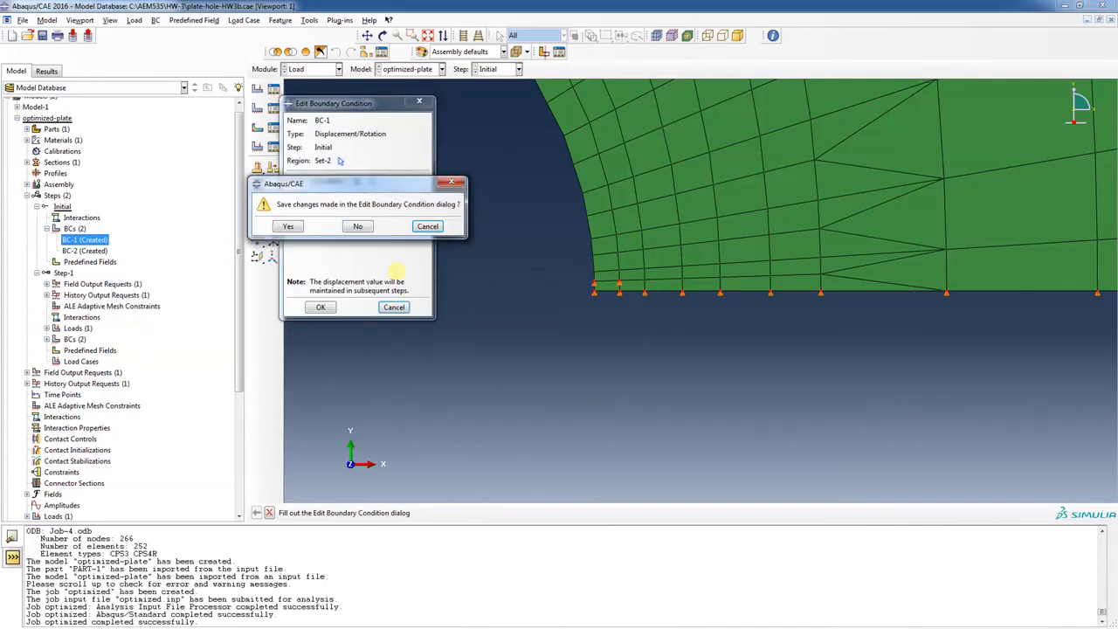
click(358, 226)
click(96, 239)
right_click(96, 239)
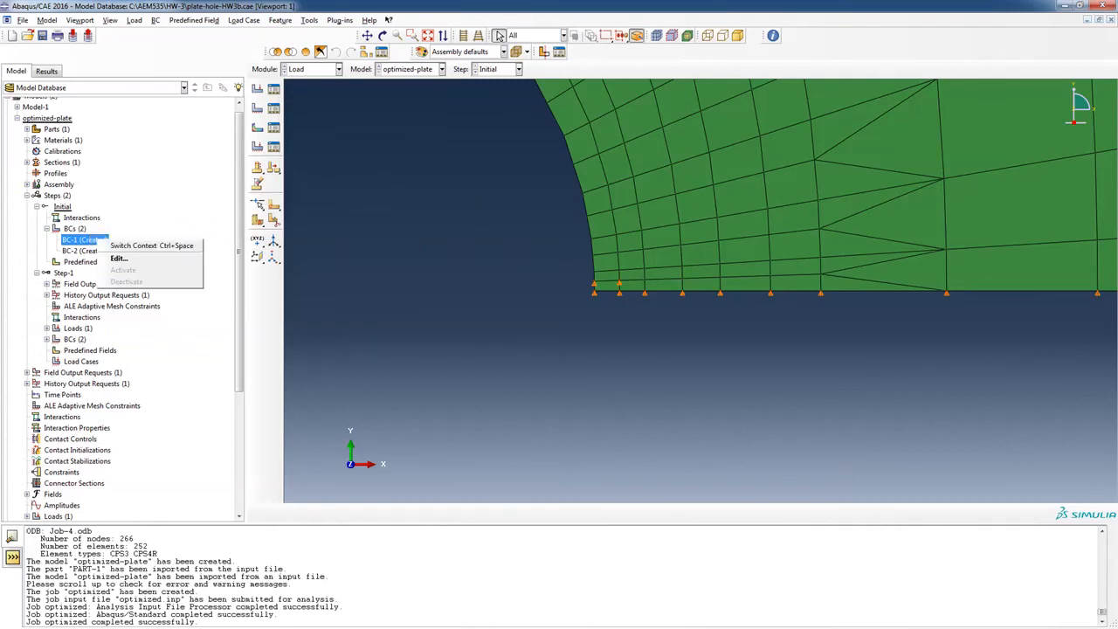
click(399, 2)
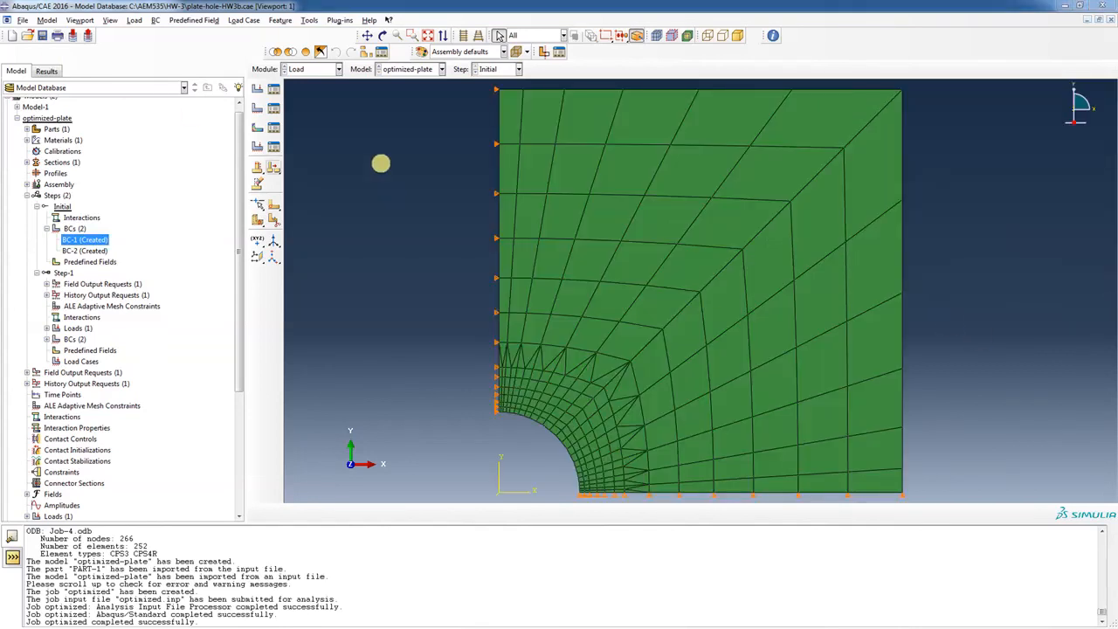
Edit node set Set-2 by reselecting all the nodes along the plate's bottom edge, from the hole to the outer corner.
click(310, 20)
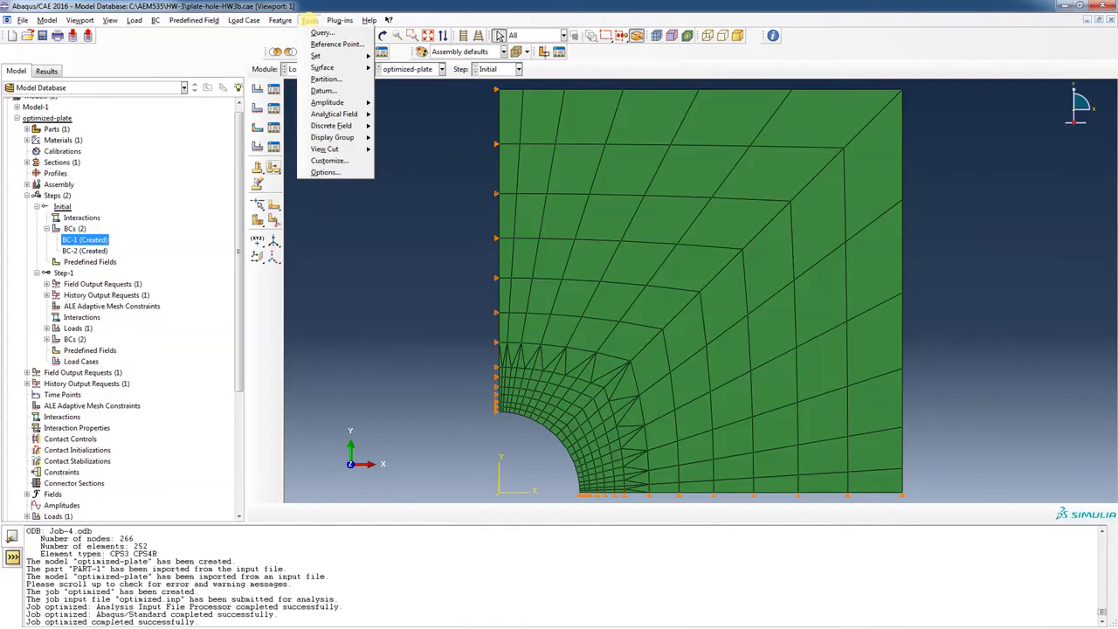
mouse_move(316, 56)
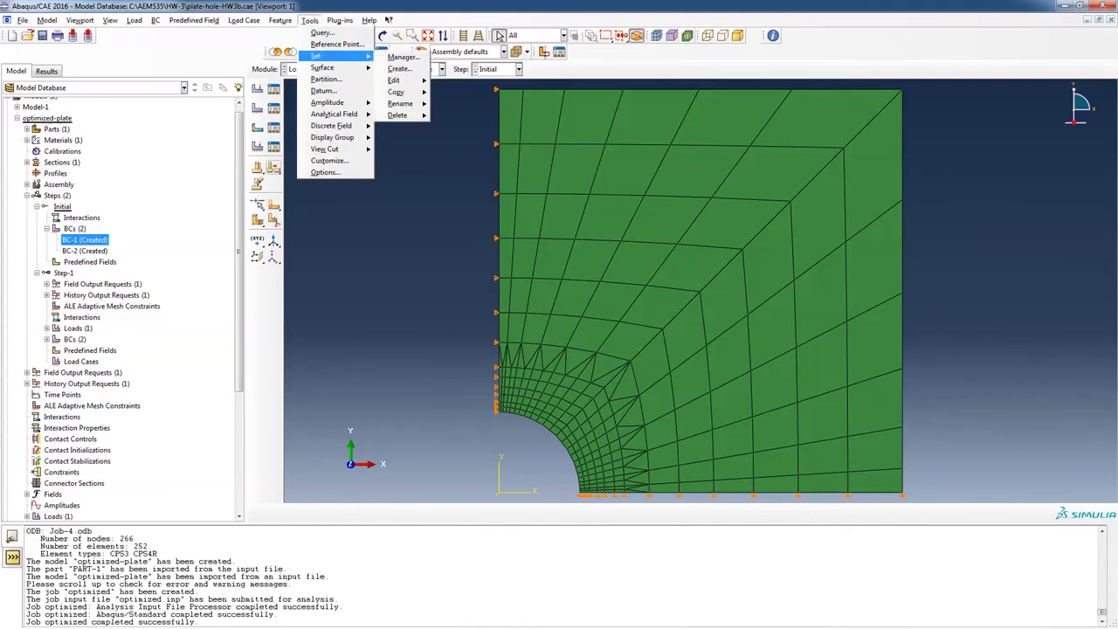
mouse_move(394, 79)
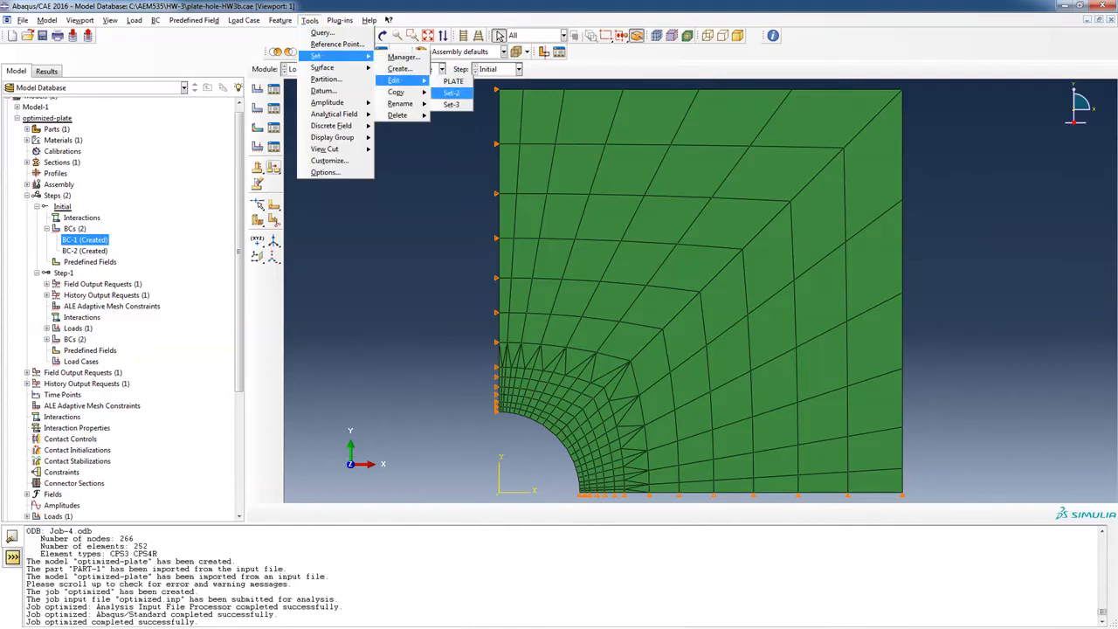
click(451, 93)
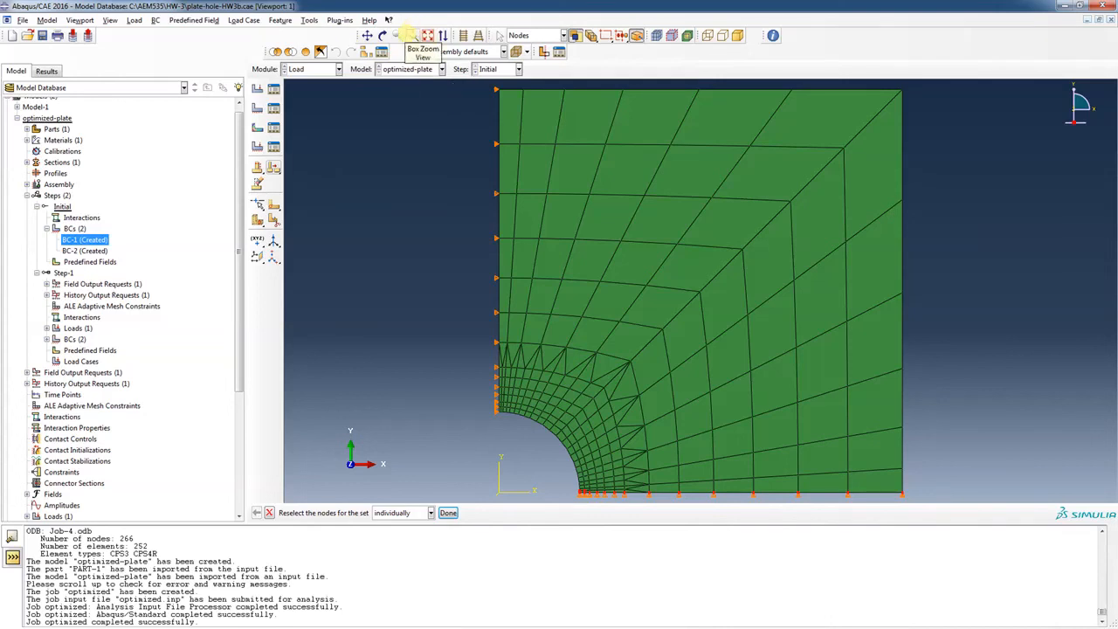
click(410, 35)
drag(537, 428, 933, 498)
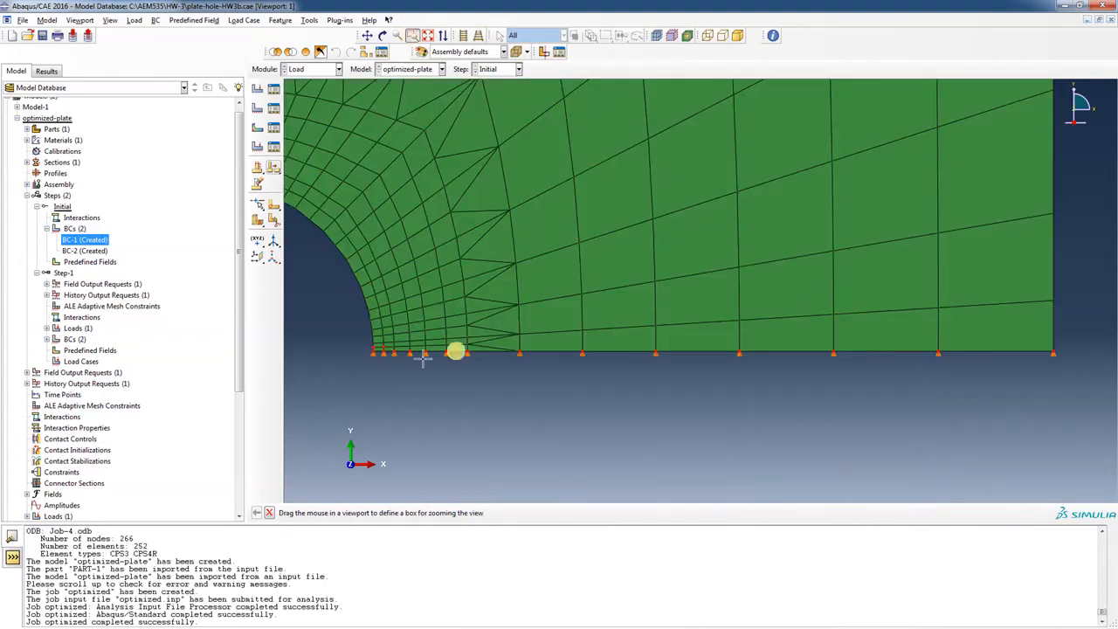
click(269, 513)
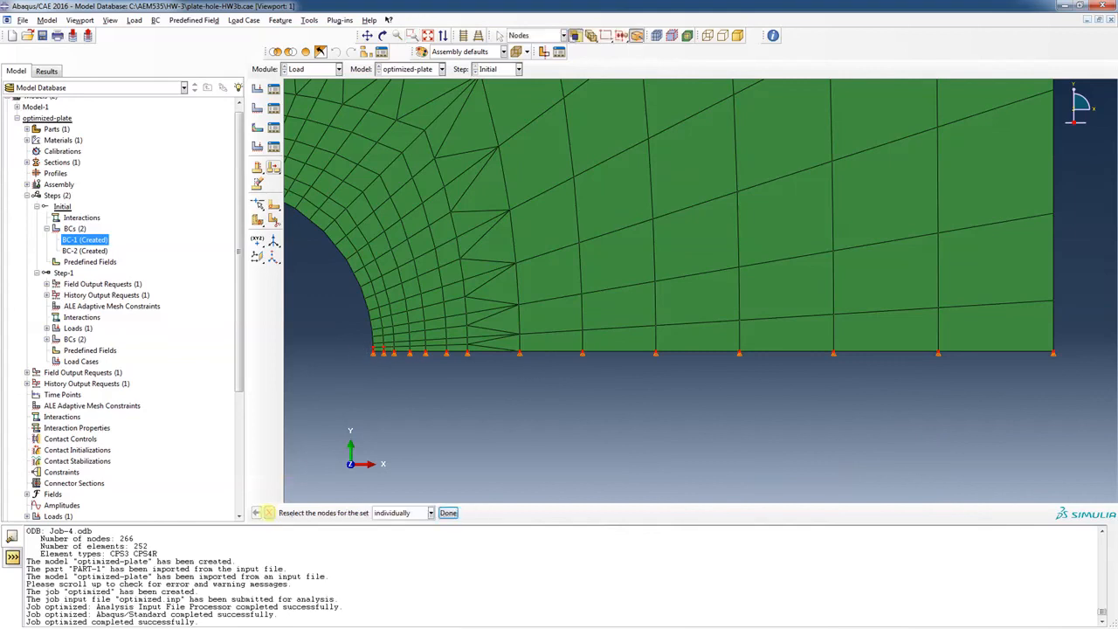
click(431, 513)
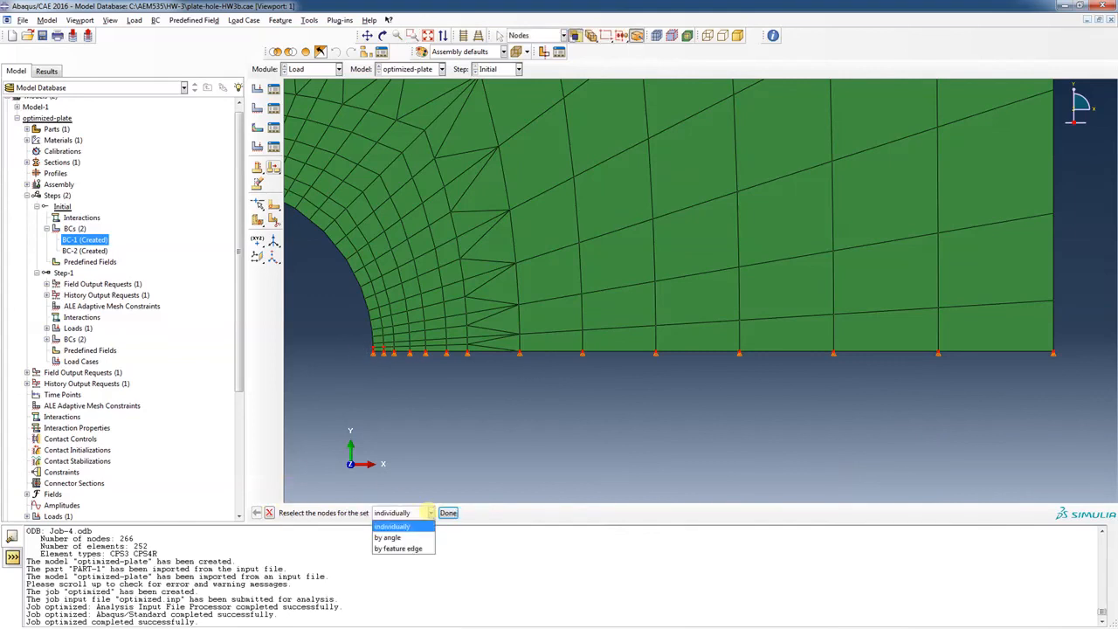
click(430, 513)
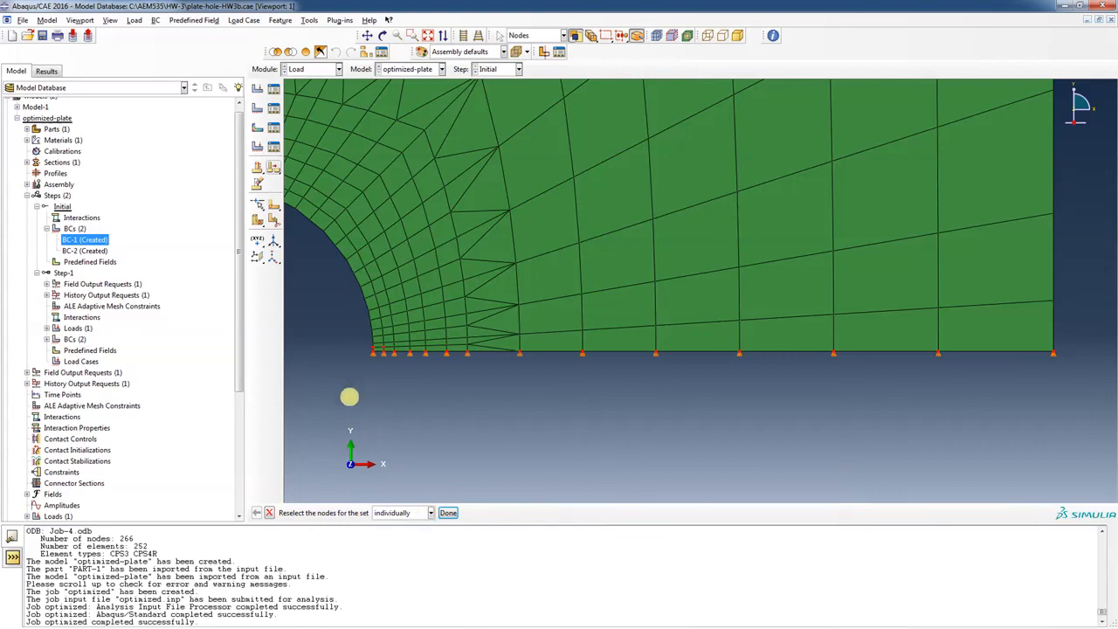
drag(351, 389, 1071, 348)
click(448, 512)
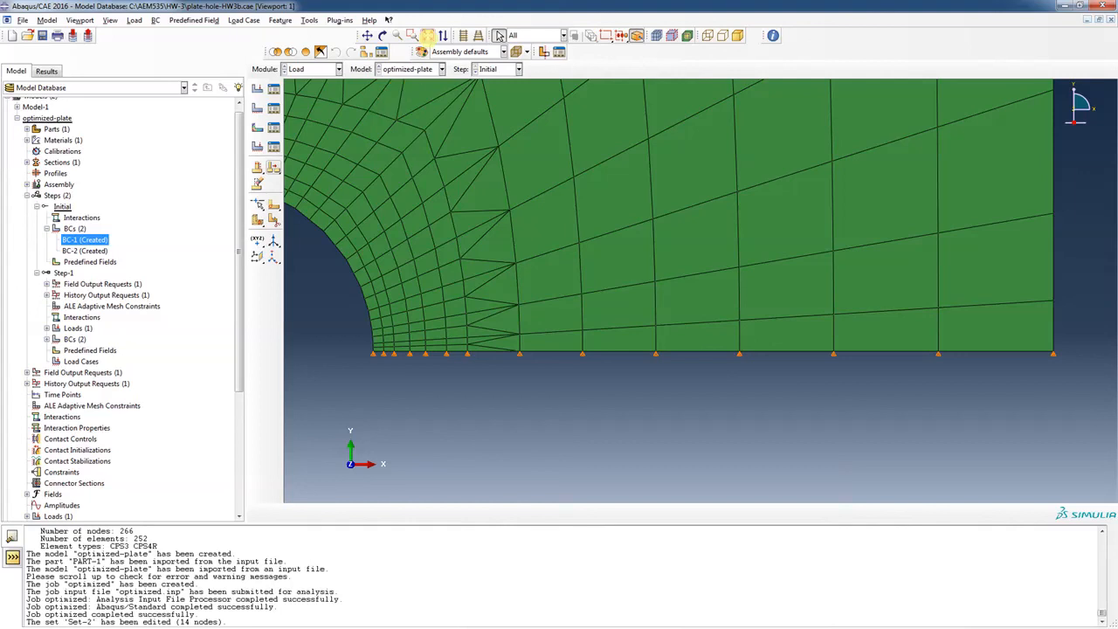
Check the constrained nodes up close where the hole meets the plate's left edge, and fit the whole plate back in view.
click(427, 35)
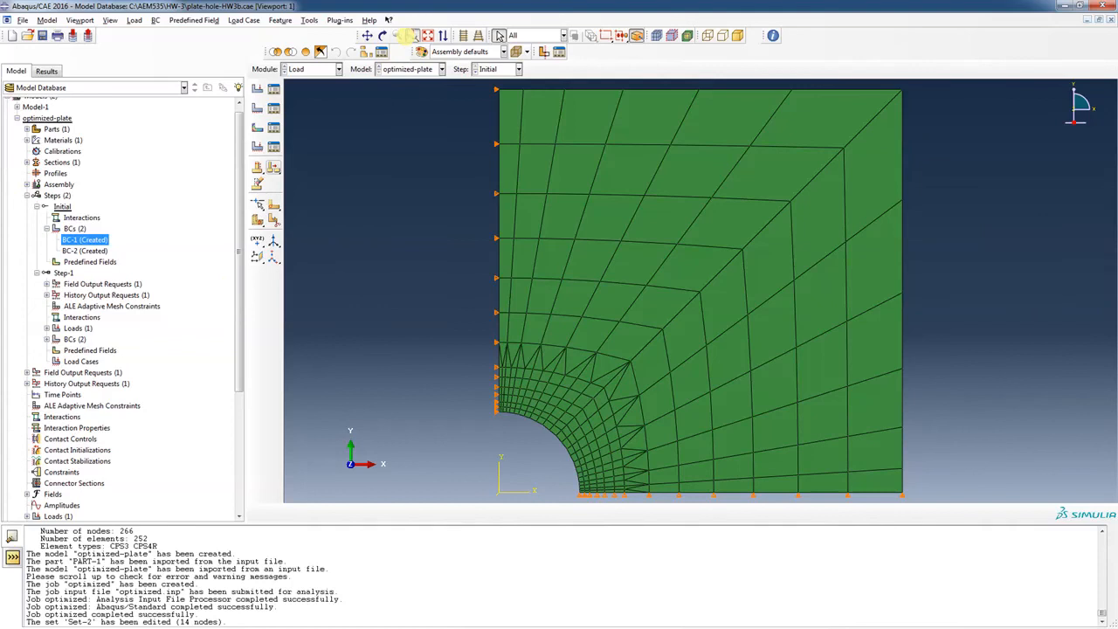
click(412, 35)
drag(467, 345, 521, 430)
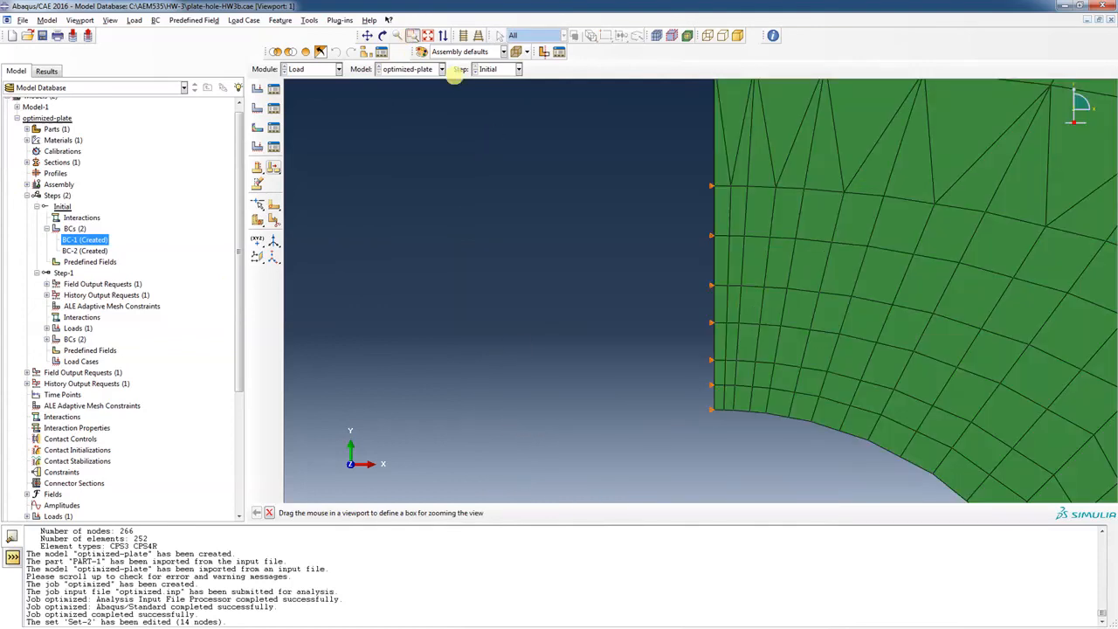
click(426, 35)
Resubmit the optimized job for analysis, overwriting its existing job files.
drag(236, 312, 235, 506)
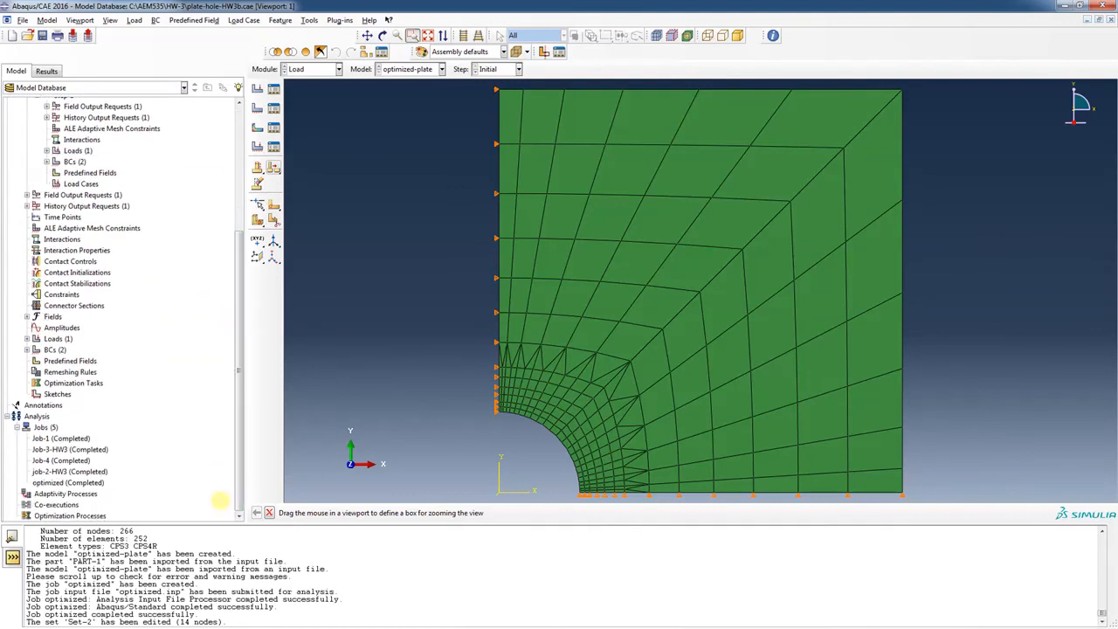
right_click(84, 481)
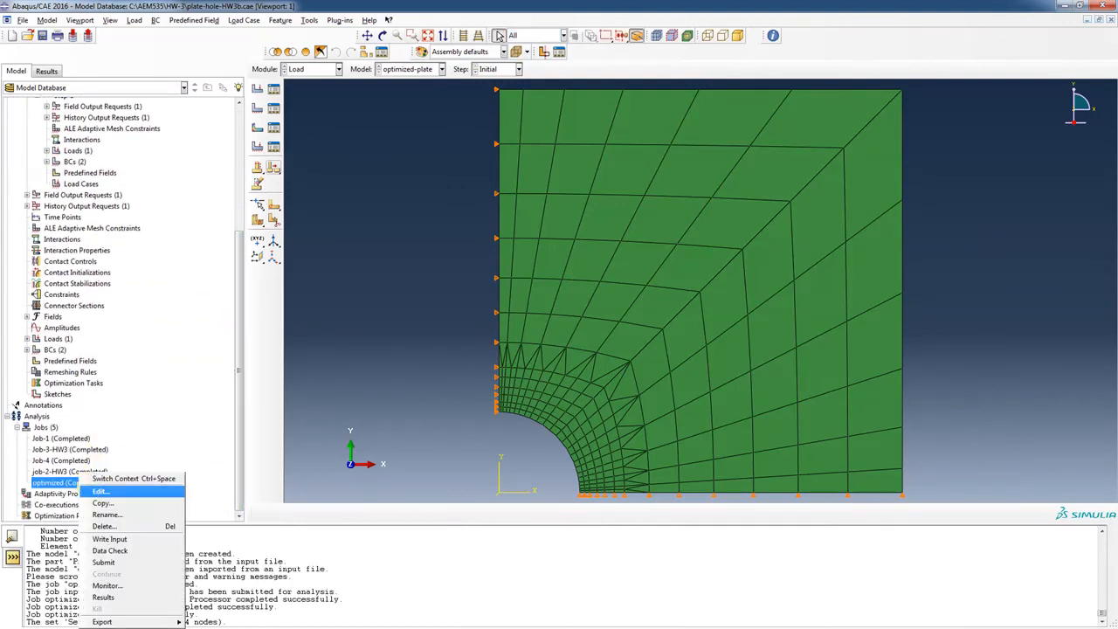
click(105, 563)
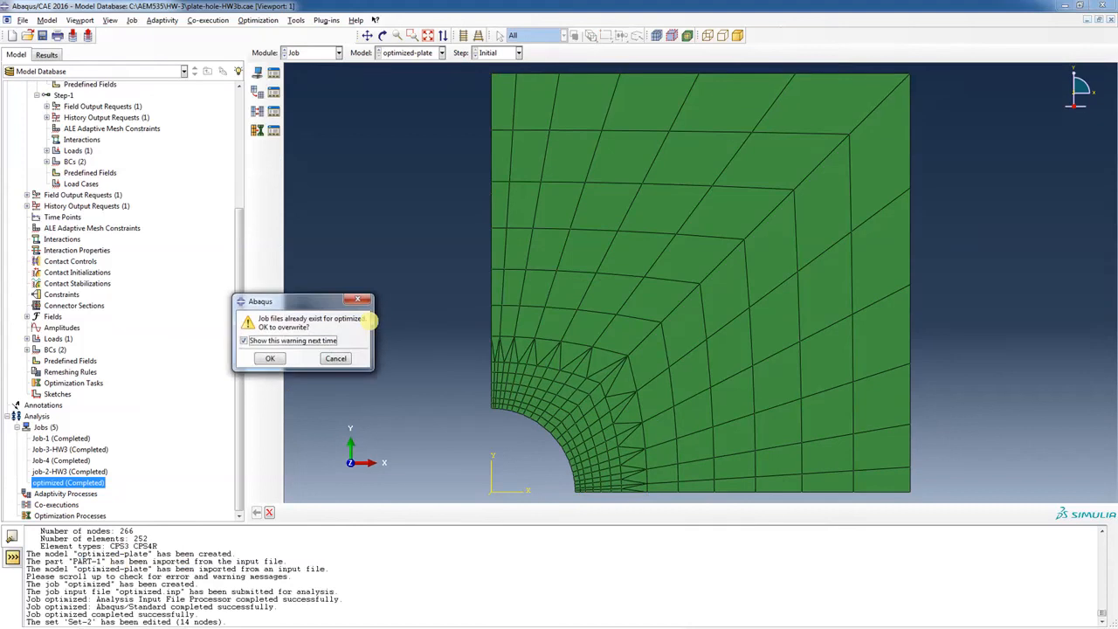
click(268, 354)
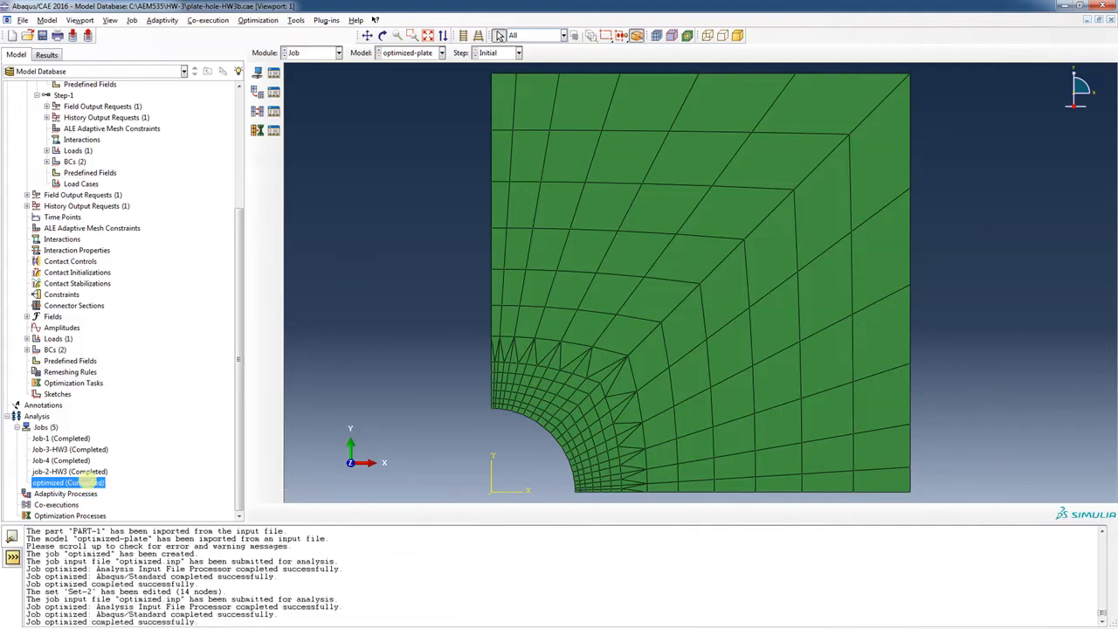
Open the new results of the optimized job and plot the S22 stress component as contours on the deformed plate.
right_click(90, 482)
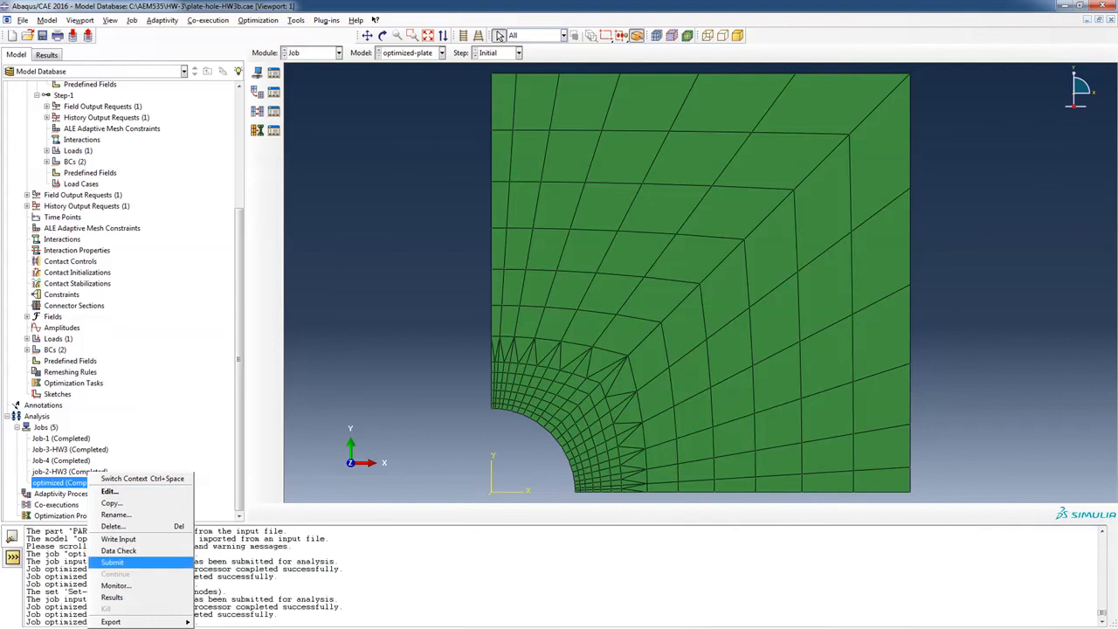
click(112, 598)
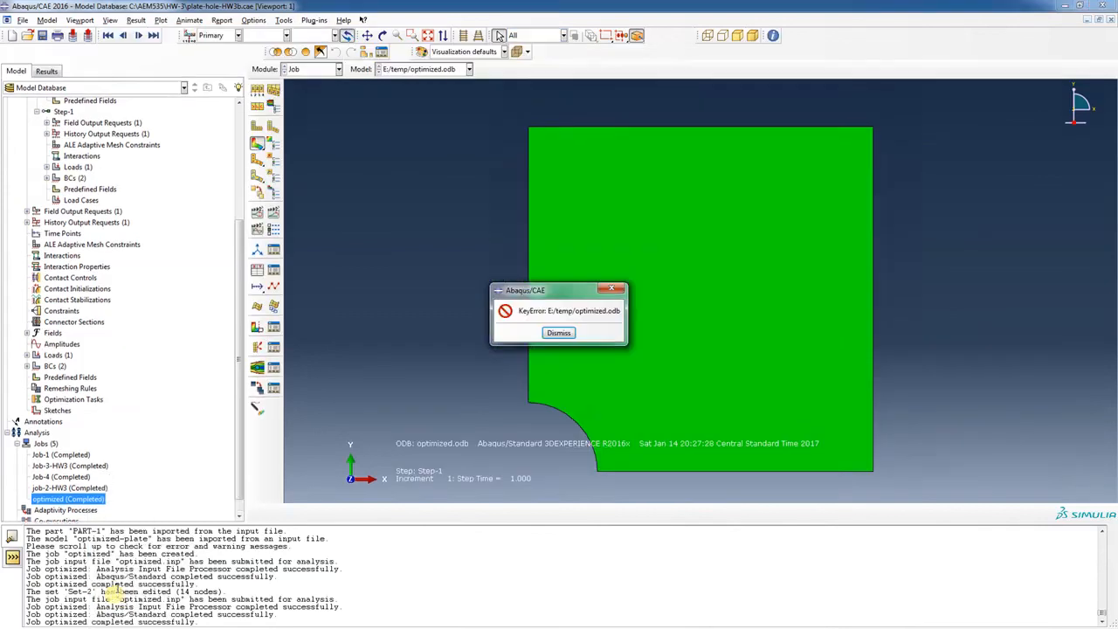
click(560, 333)
click(335, 35)
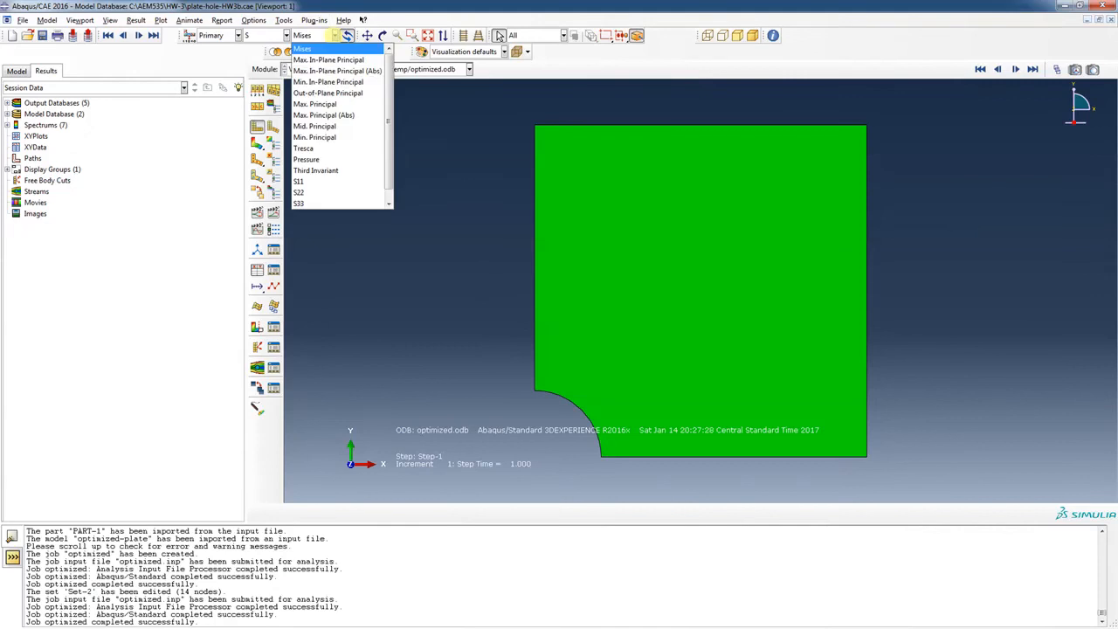
click(325, 192)
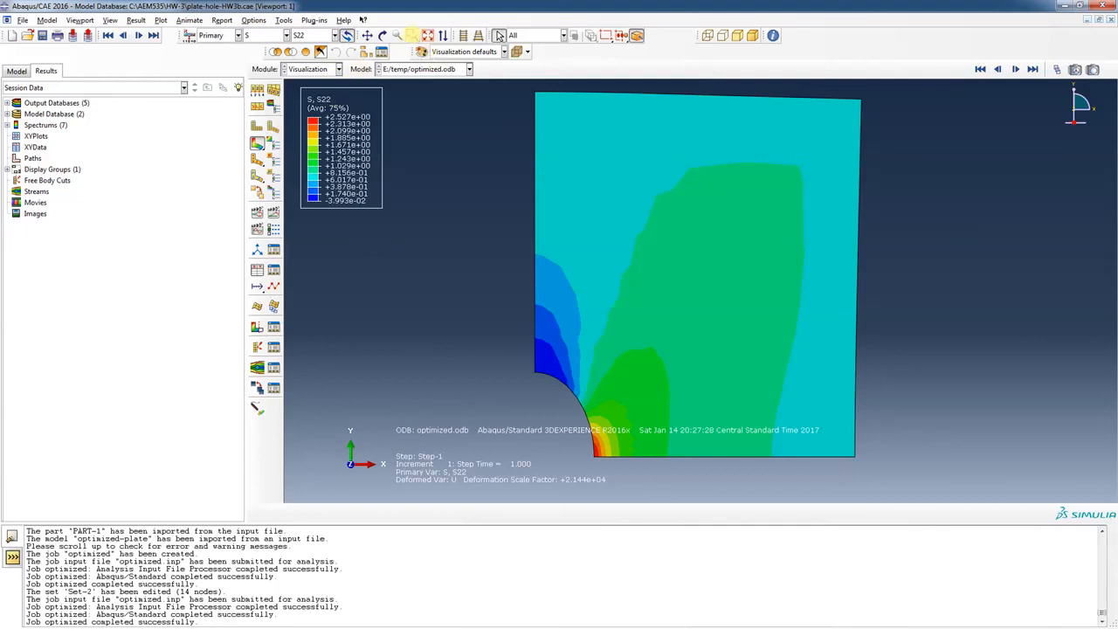
Examine the updated S22 contours around the hole at the bottom edge, and return to the full plate view.
click(413, 35)
drag(519, 351, 709, 480)
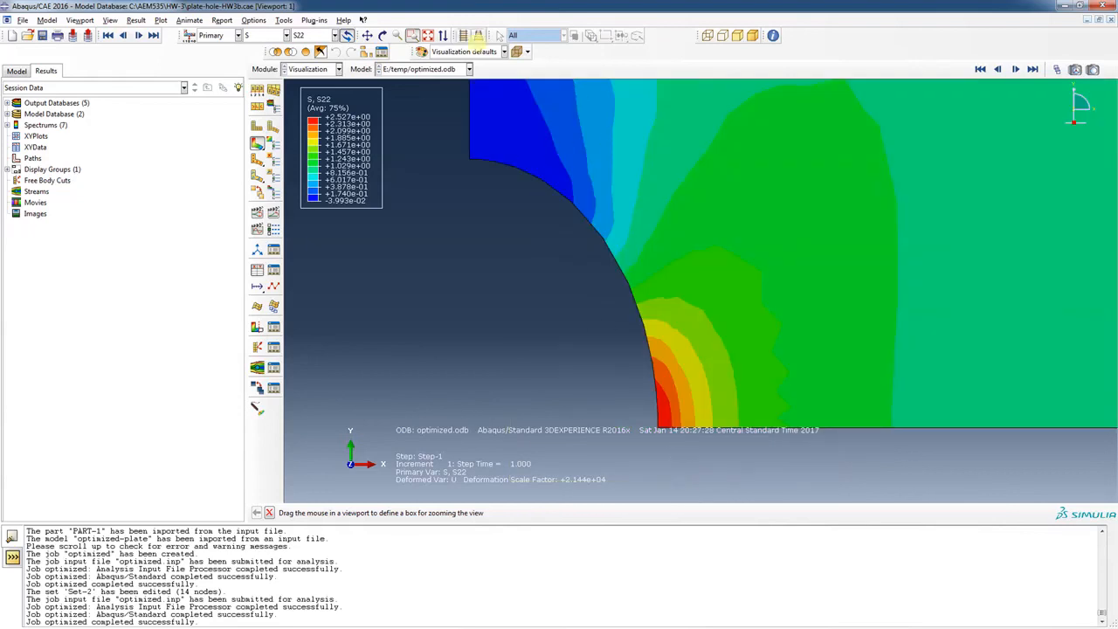
click(427, 34)
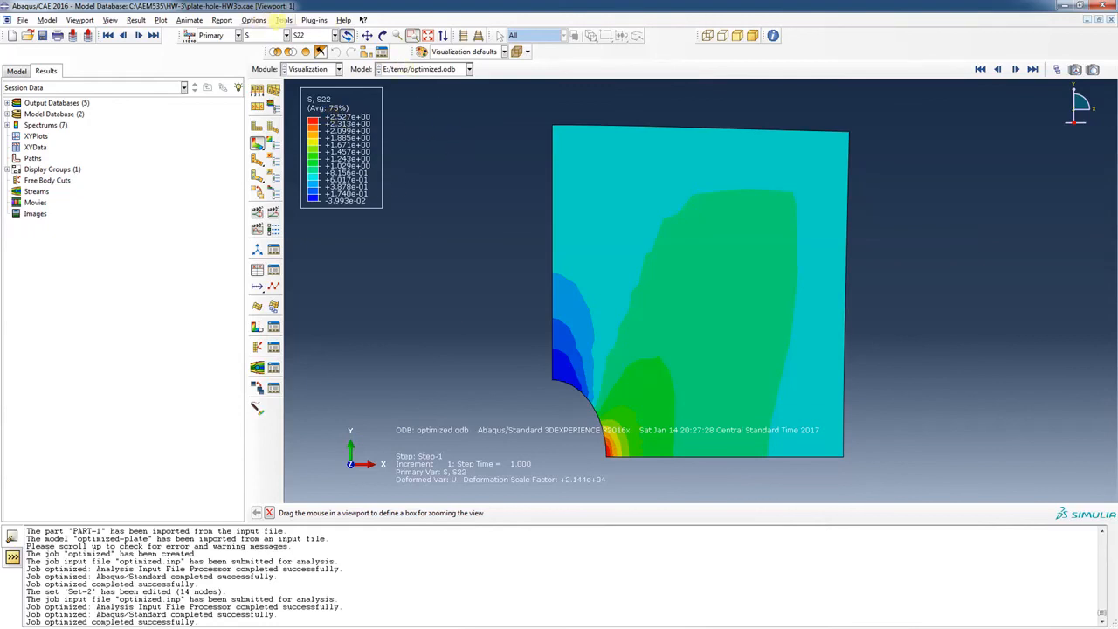
Query the mesh information of the optimized results for its number of nodes and elements.
click(284, 20)
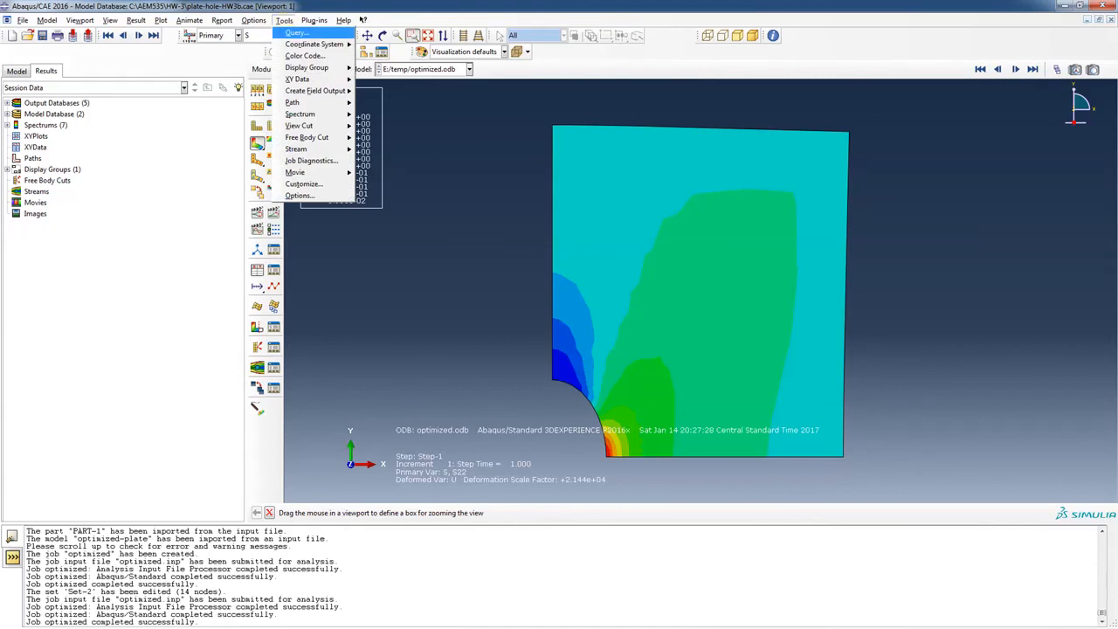
click(297, 32)
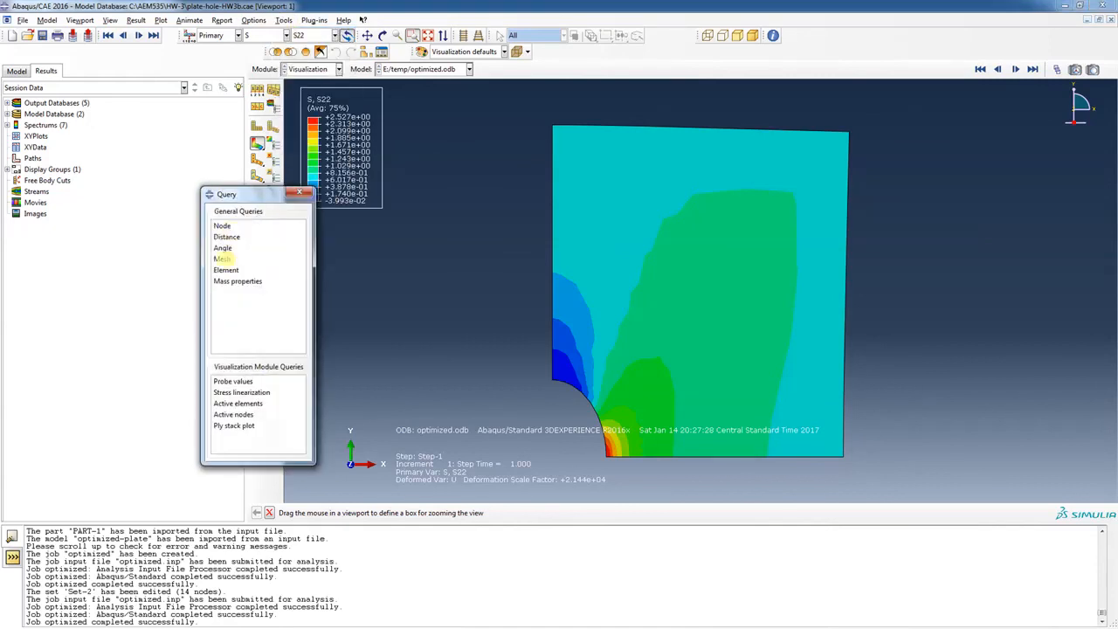
click(222, 258)
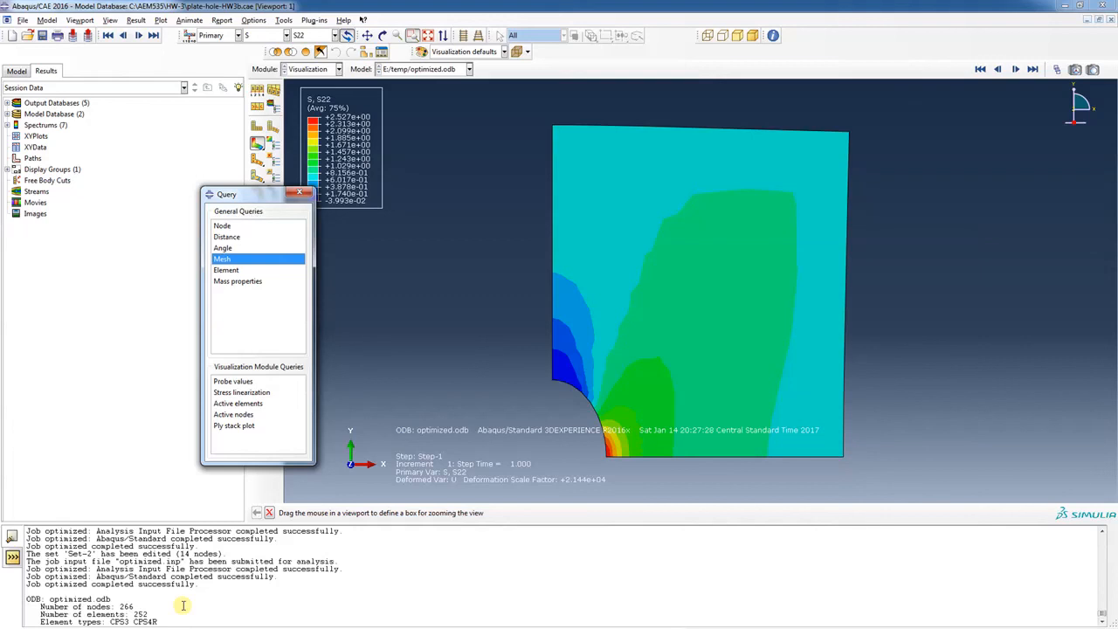
Switch to the Excel workbook Book1 and open the data source selection of the stress versus element count chart.
drag(1117, 36, 644, 50)
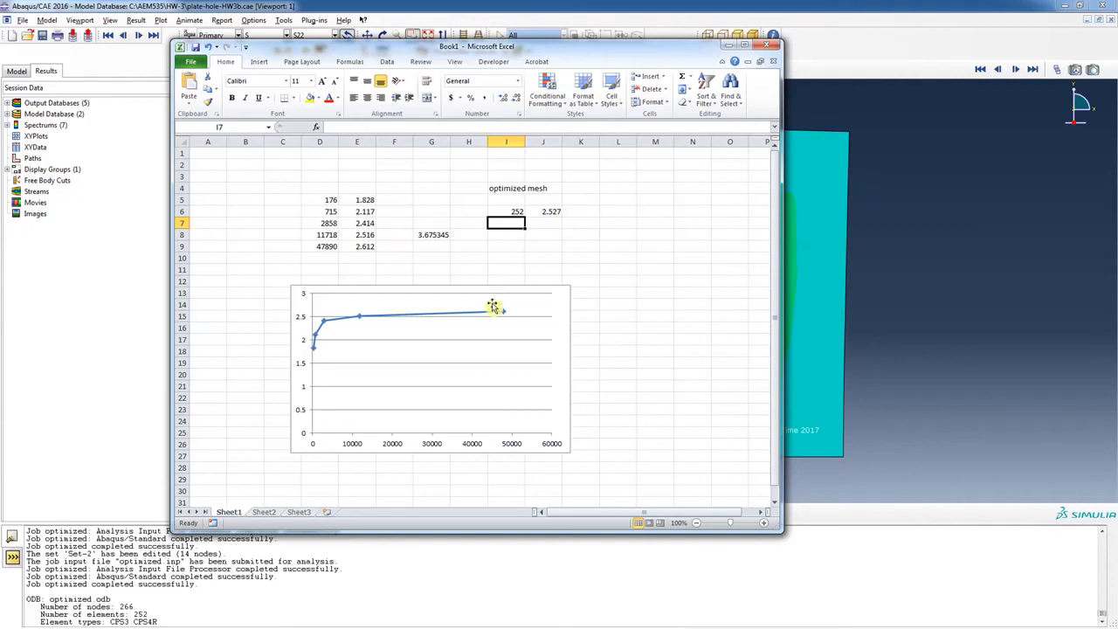
right_click(449, 301)
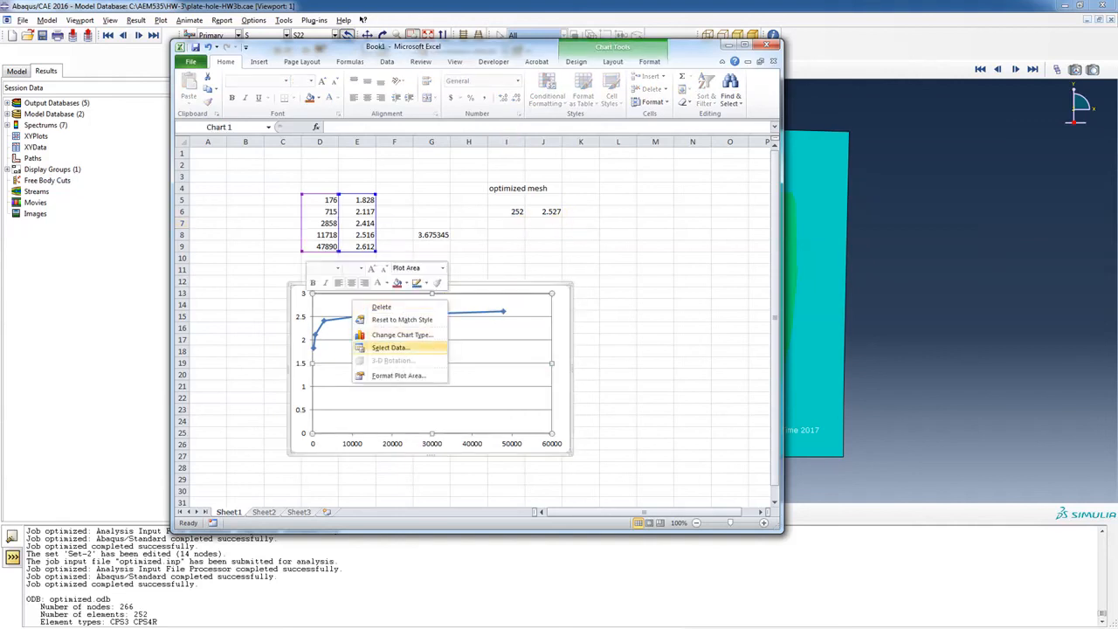
click(390, 347)
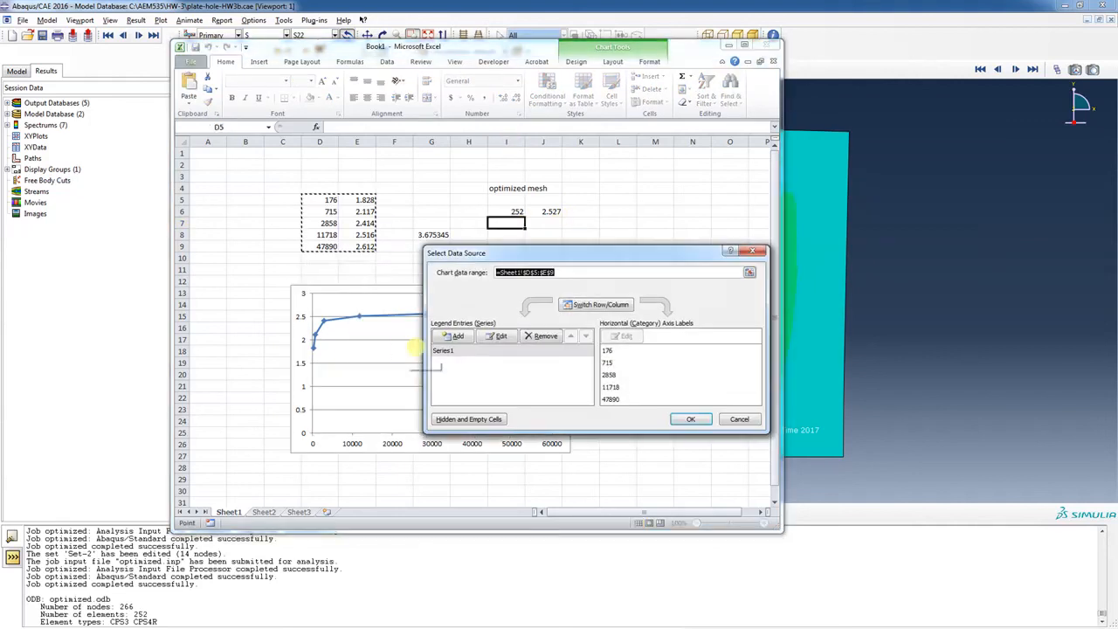
click(452, 336)
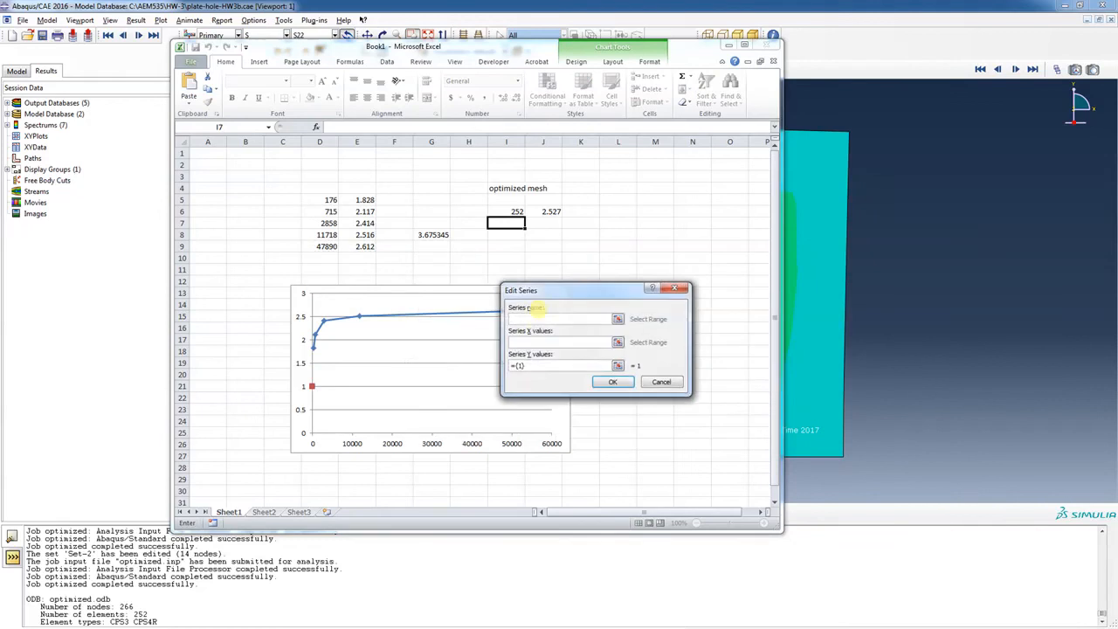
click(527, 341)
click(507, 213)
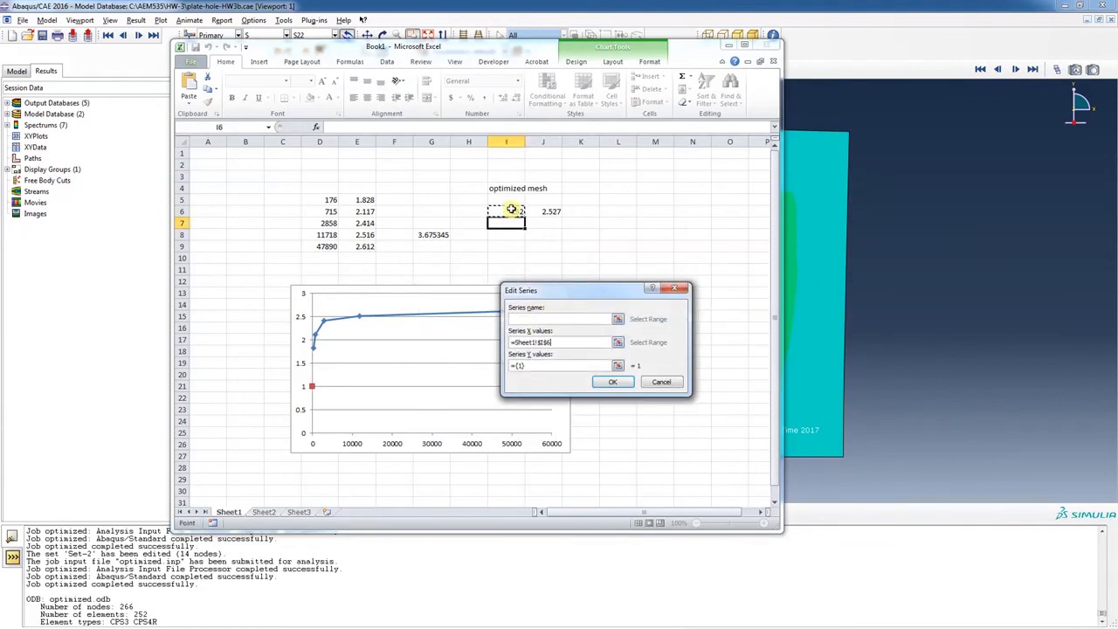
click(530, 366)
drag(533, 365, 497, 361)
click(543, 213)
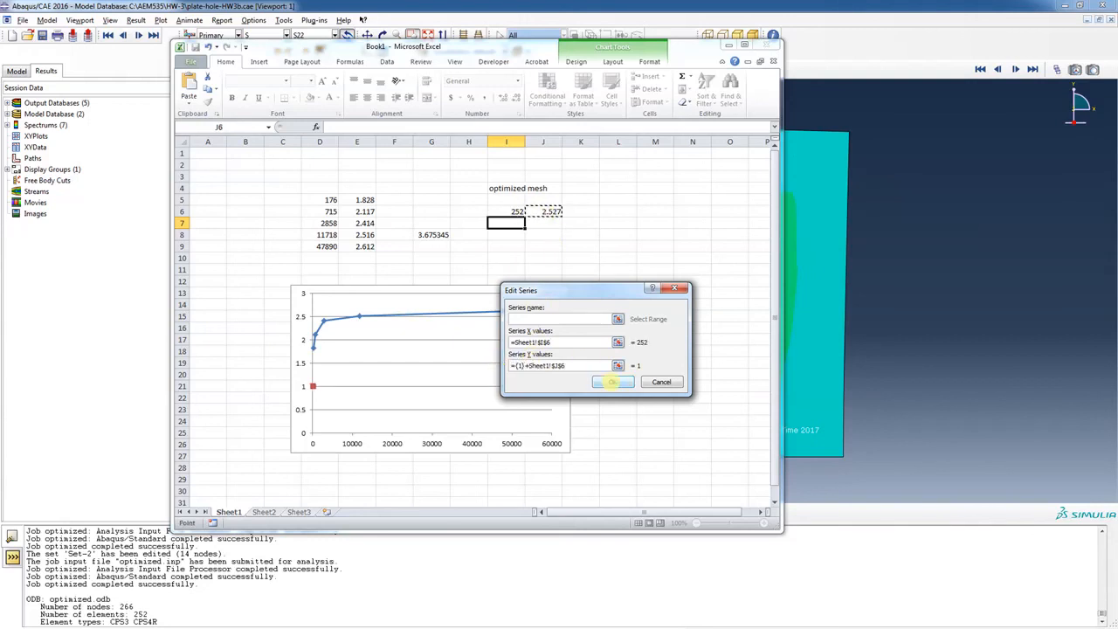
click(613, 382)
click(590, 371)
click(660, 381)
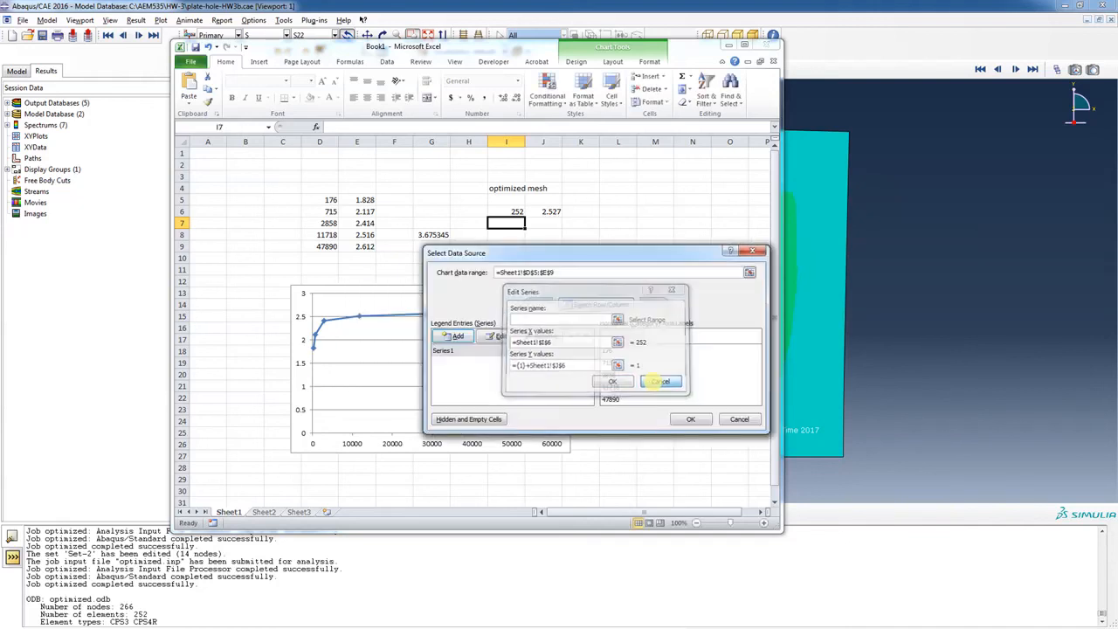
Add the optimized mesh point to the chart as a new series with X value I6 and Y value J6, and return to Abaqus/CAE.
click(456, 337)
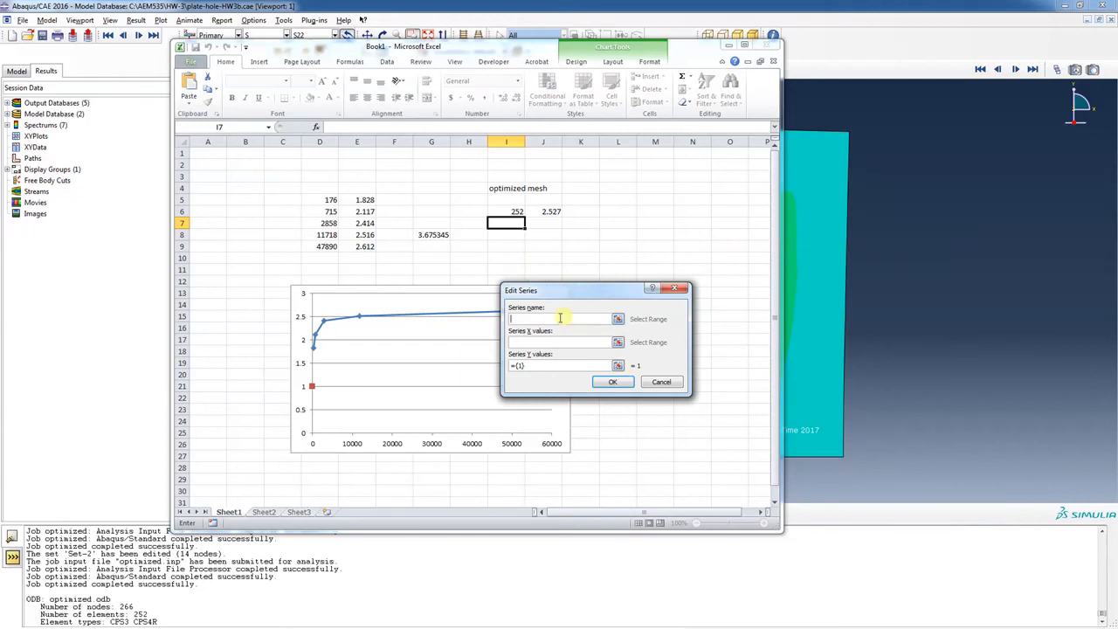
click(618, 341)
click(515, 213)
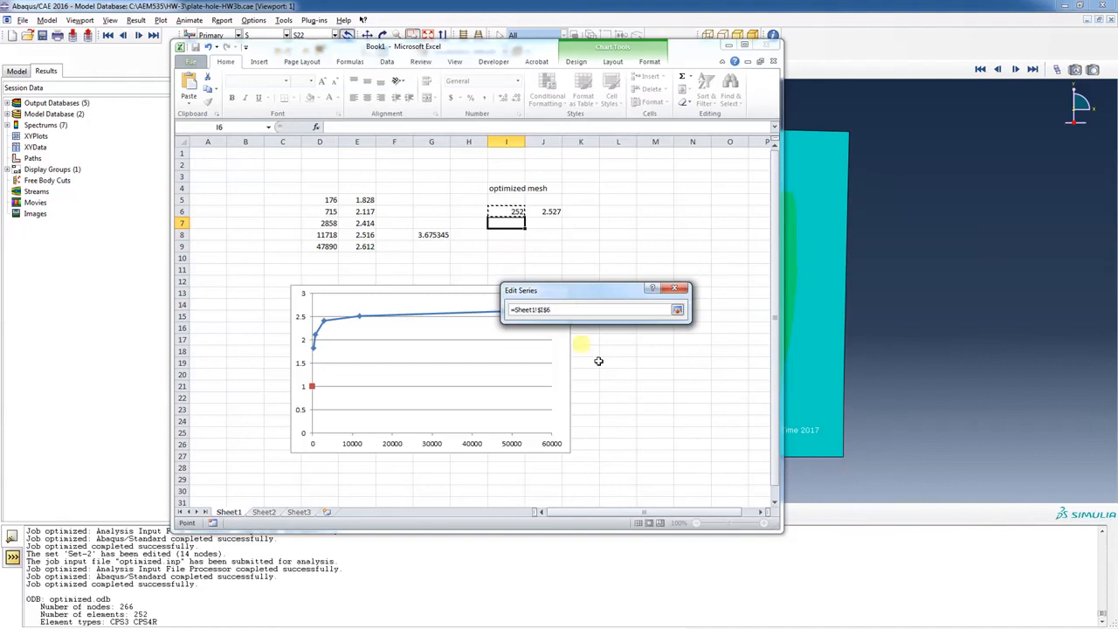
click(677, 310)
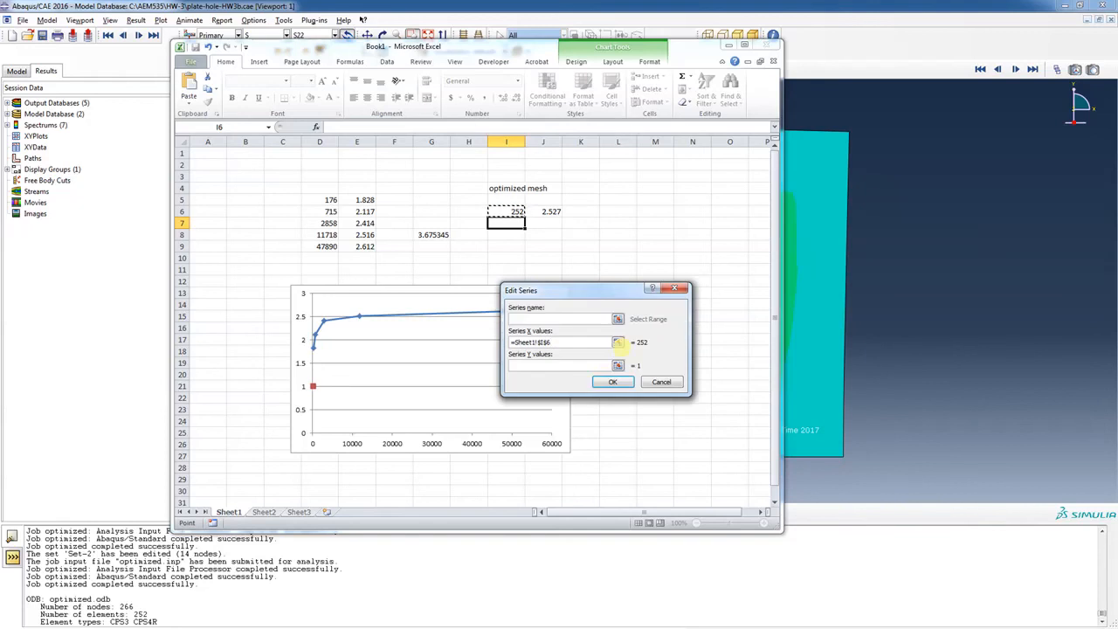
click(619, 364)
click(555, 211)
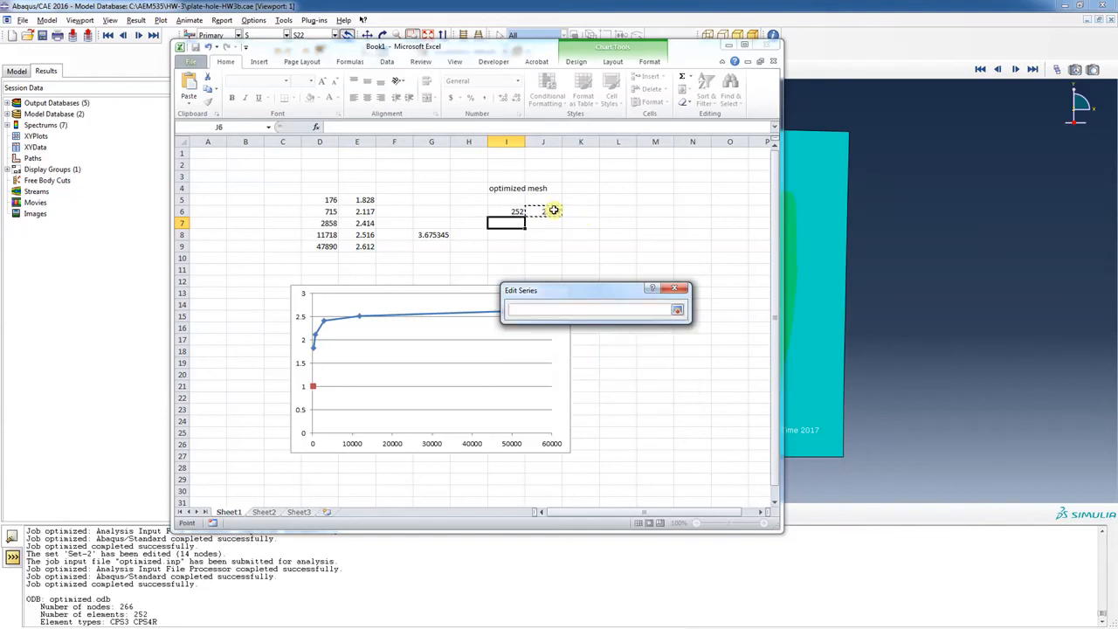
key(Return)
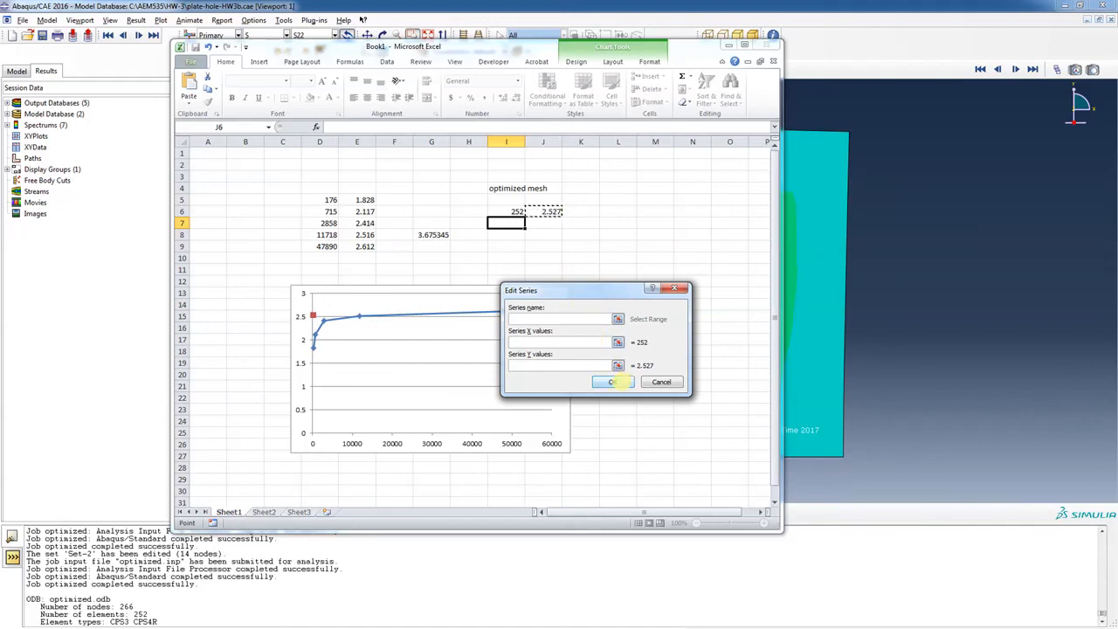
click(614, 382)
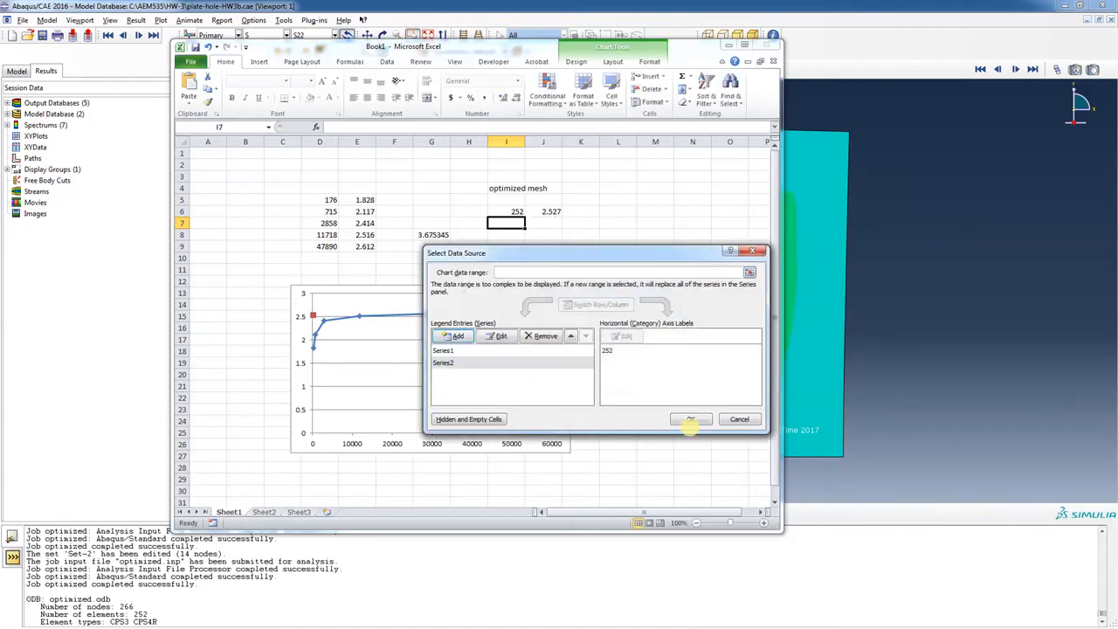
click(690, 420)
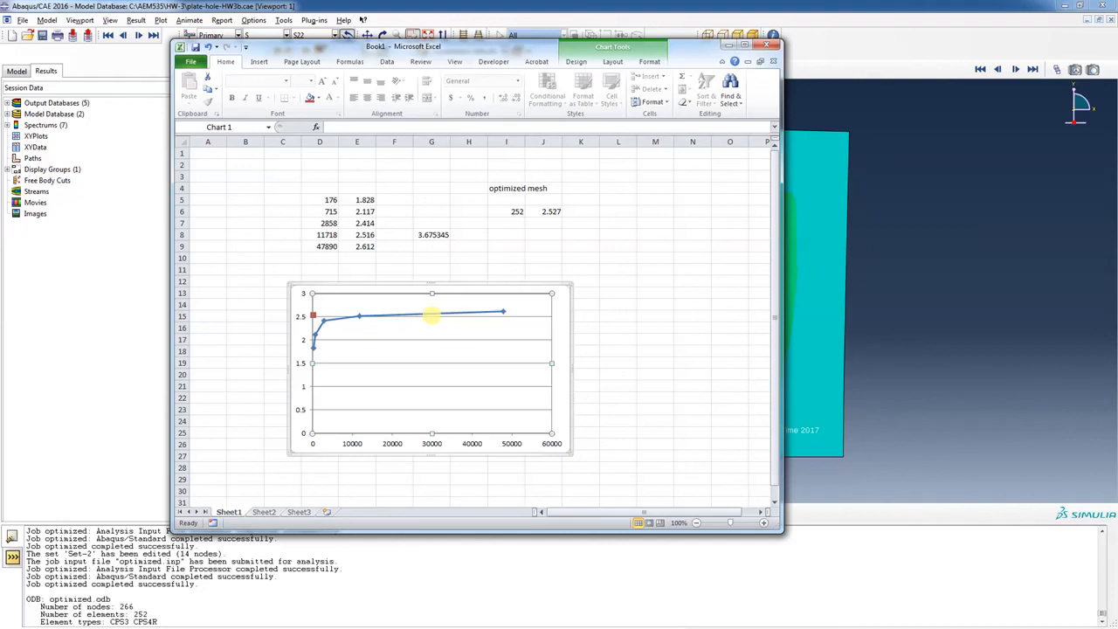
mouse_move(431, 316)
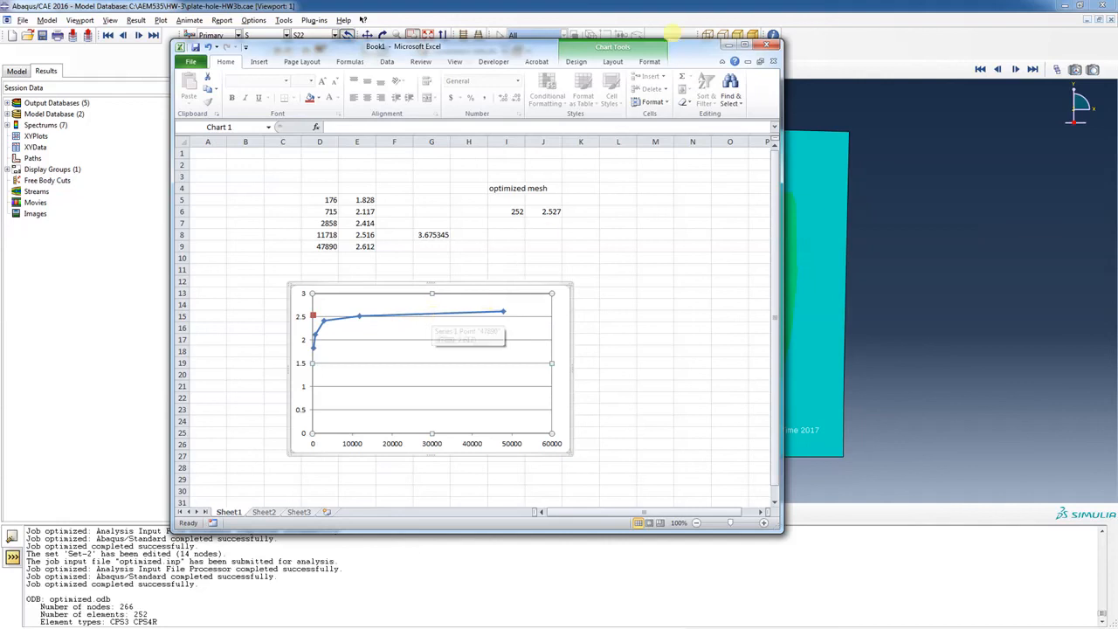
click(851, 6)
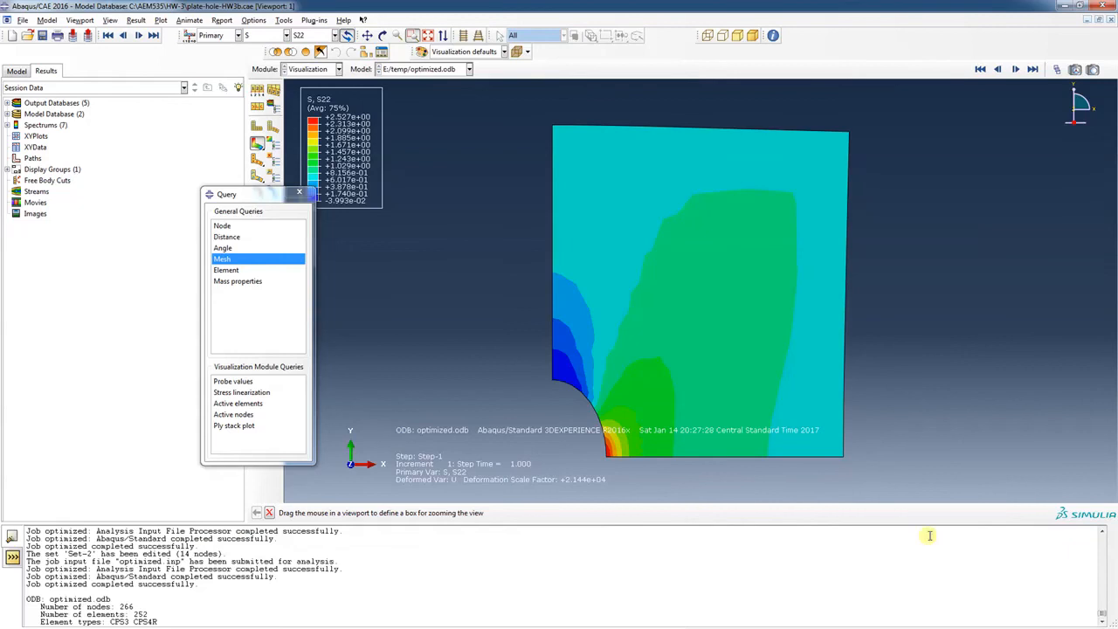